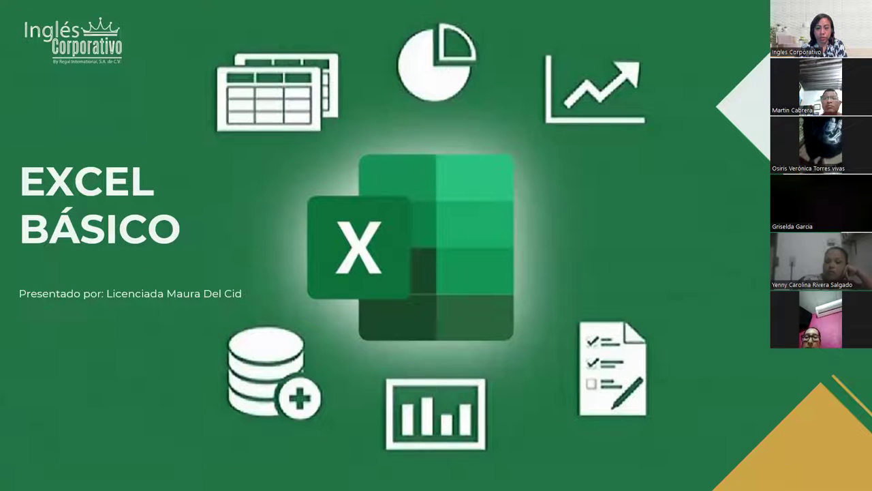
- Switch from the Excel Básico title slide to the Kahoot homepage in Chrome
key(alt+Tab)
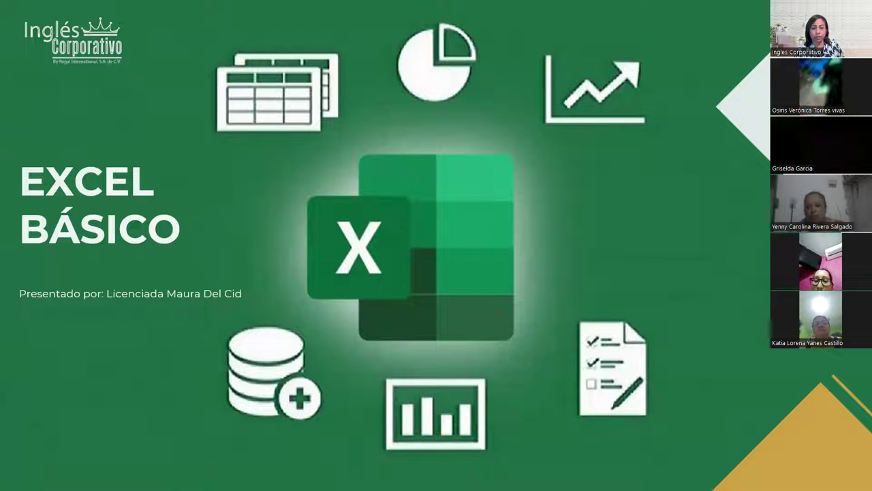
key(alt+Tab)
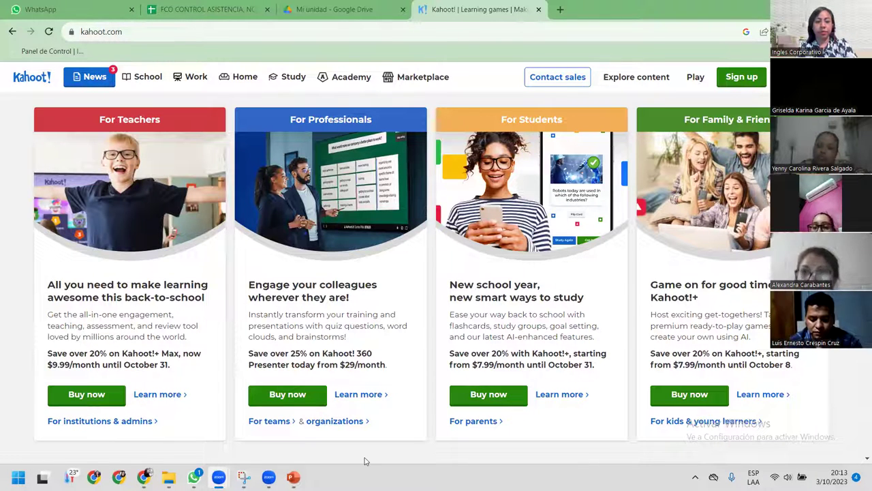
- Show the Name Manager capture in a smaller Snipping Tool window positioned over the Kahoot page
click(244, 477)
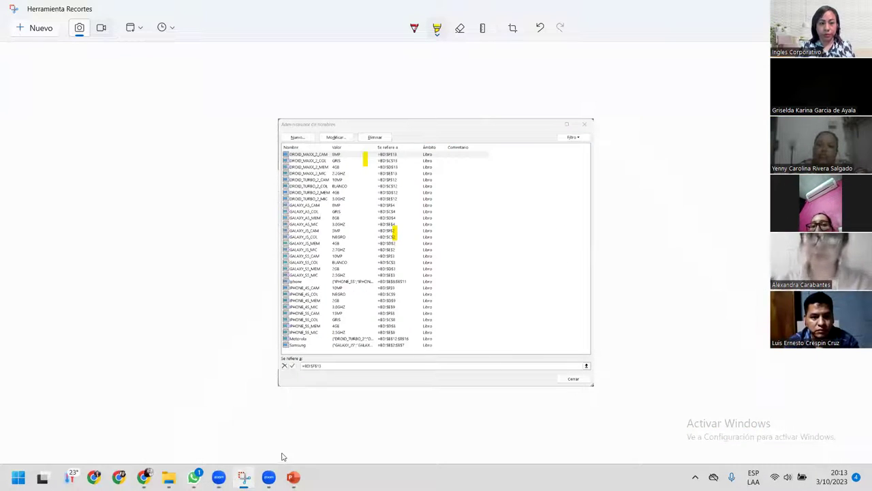
click(143, 477)
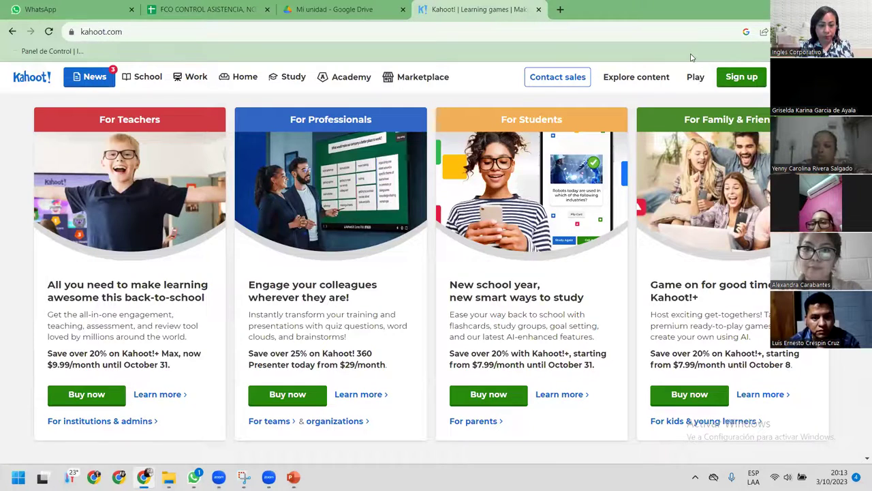
click(243, 477)
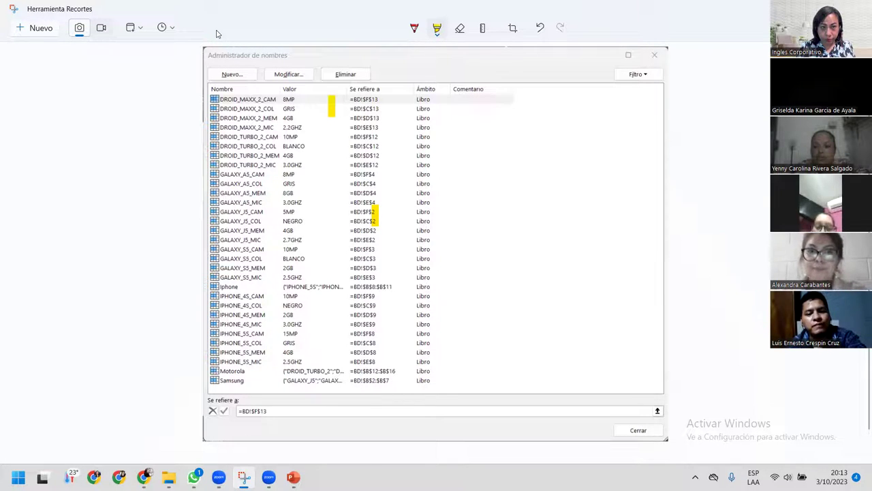
double_click(216, 34)
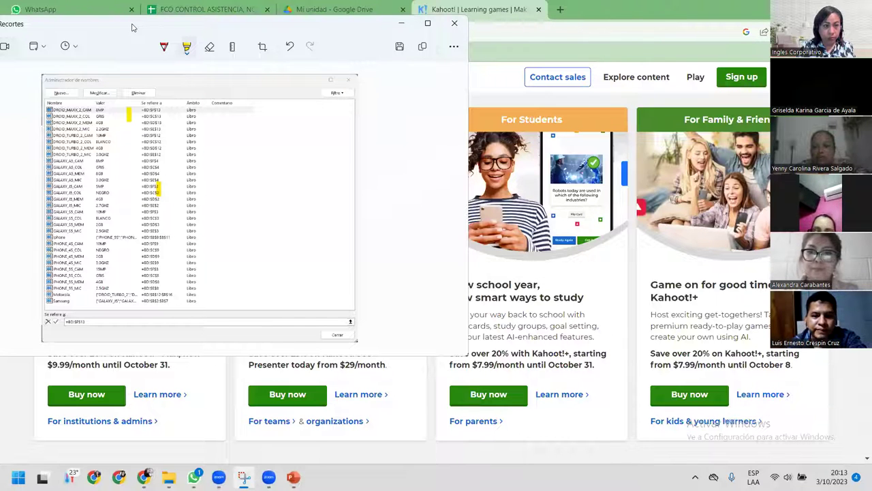
drag(133, 27, 193, 46)
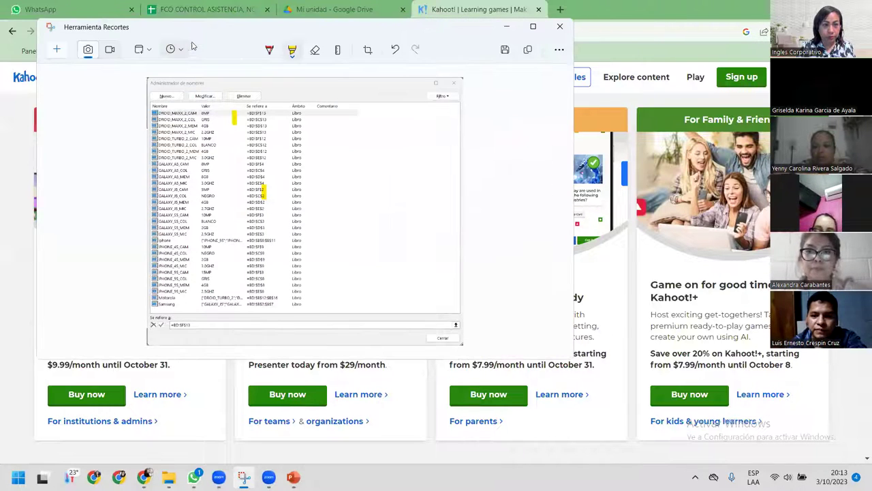
click(143, 49)
click(163, 58)
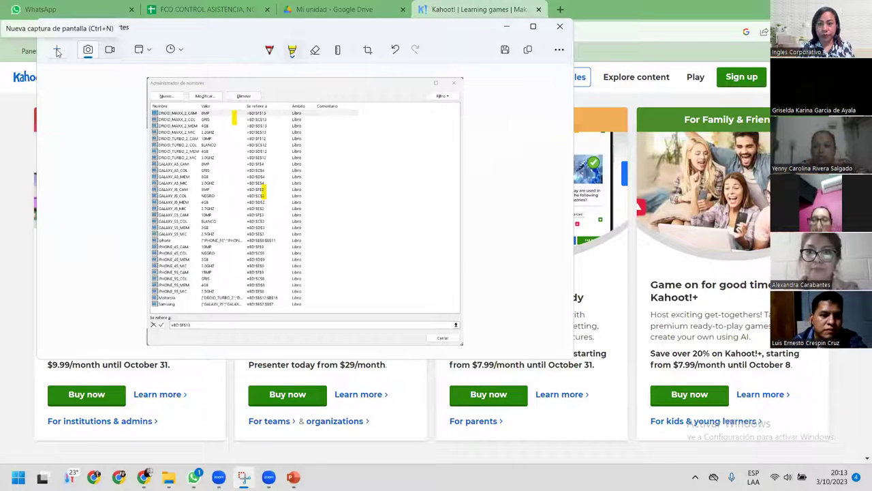
- Capture a new window snip and draw one yellow highlighter stroke across it
click(58, 51)
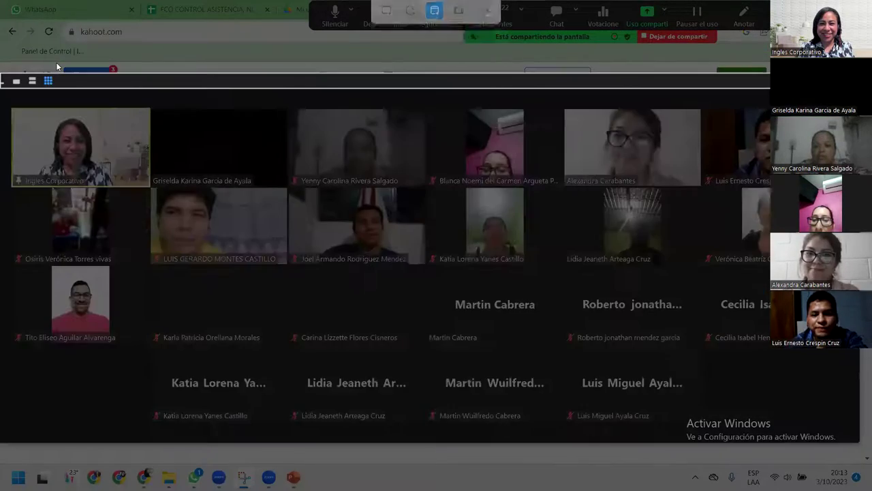
click(56, 62)
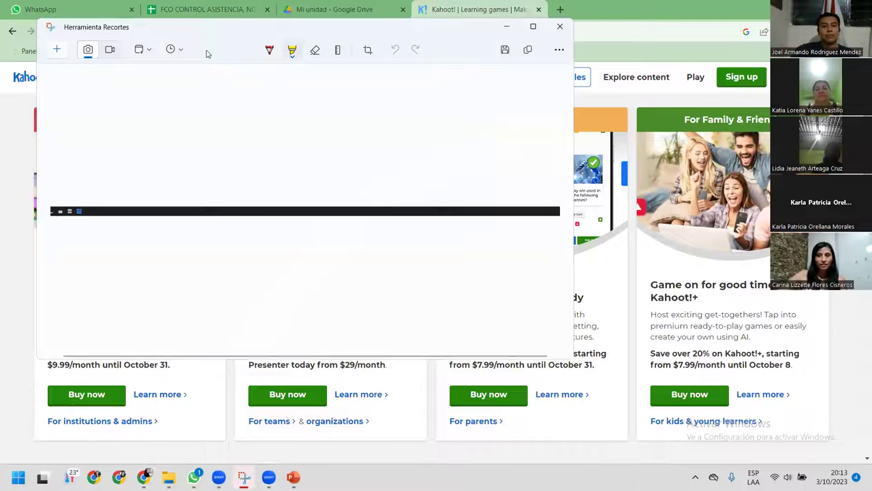
drag(193, 210, 203, 187)
- Switch Snipping Tool's capture mode to Pantalla completa
scroll(215, 158, up, 1)
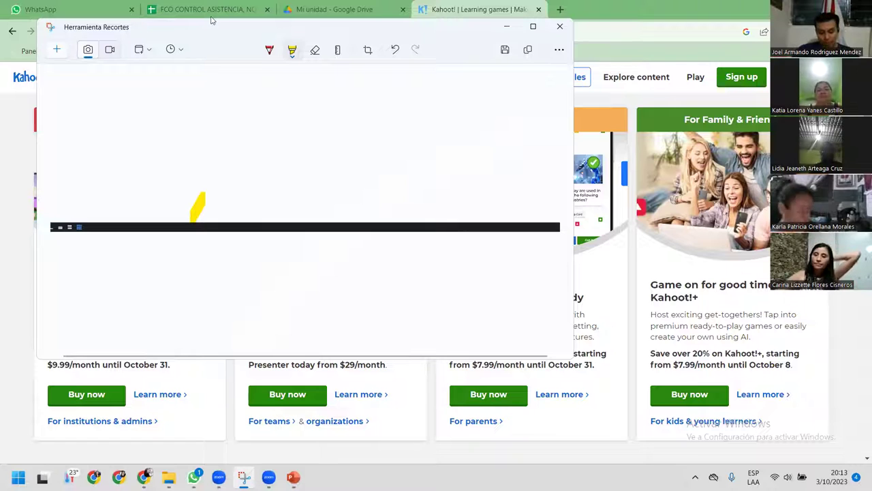
drag(201, 34, 212, 20)
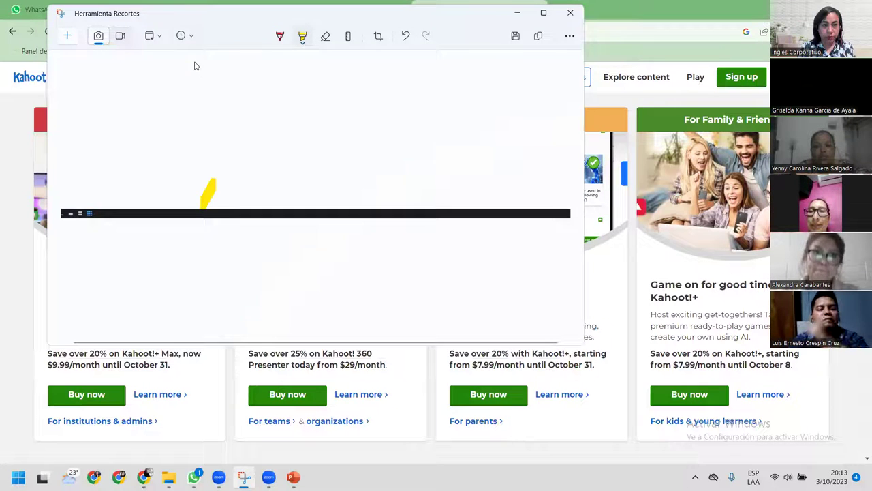
click(155, 36)
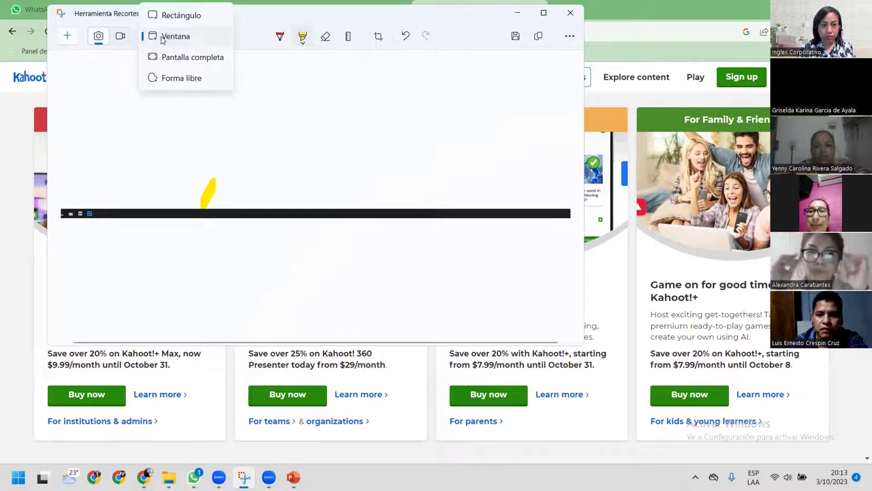
click(190, 59)
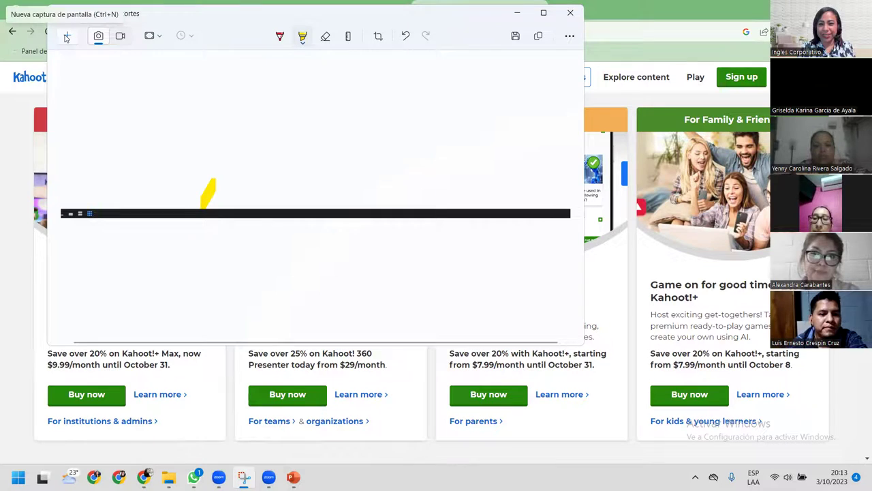
- Capture the full screen of the class video gallery and crop off the right side, taskbar and meeting toolbar
click(66, 37)
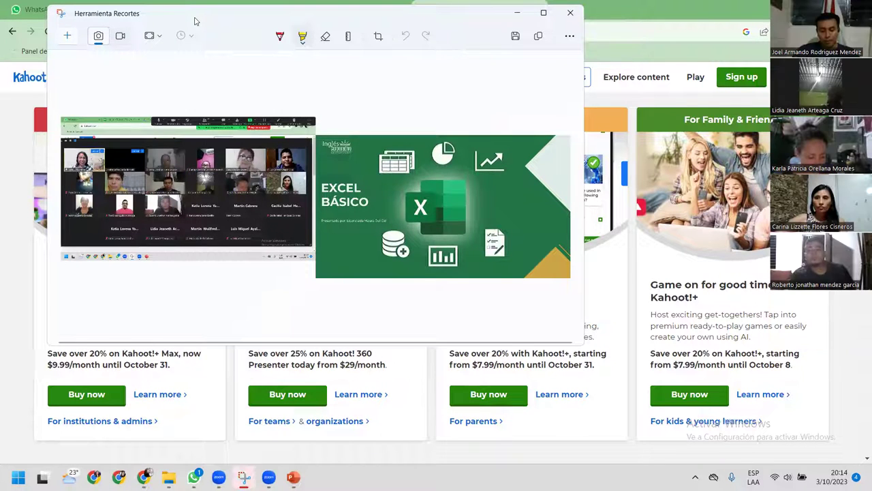
drag(194, 20, 290, 100)
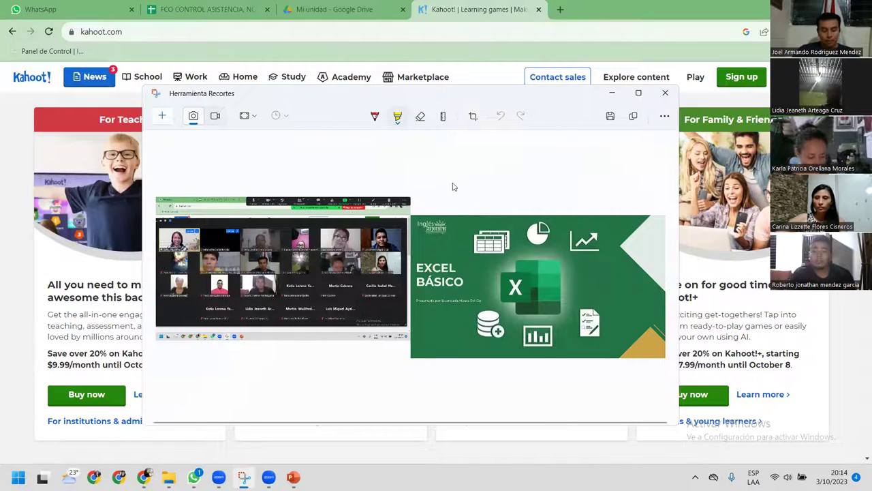
click(473, 116)
drag(665, 280, 348, 273)
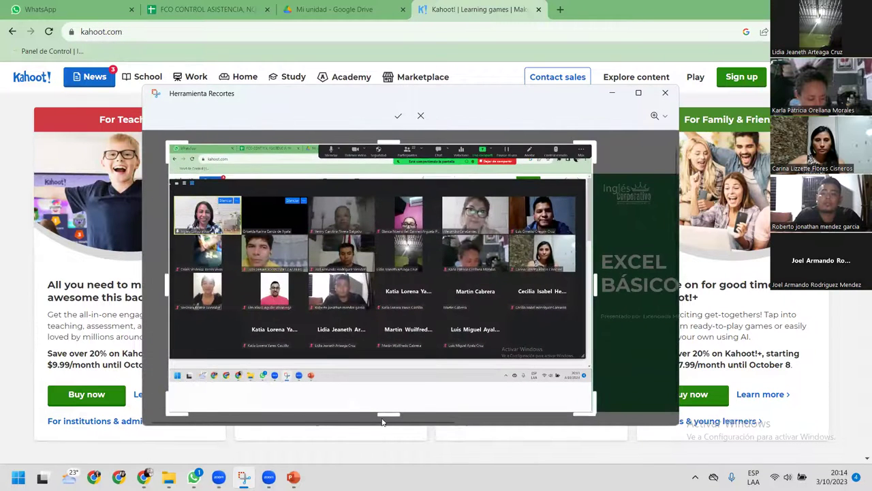
drag(382, 414, 386, 368)
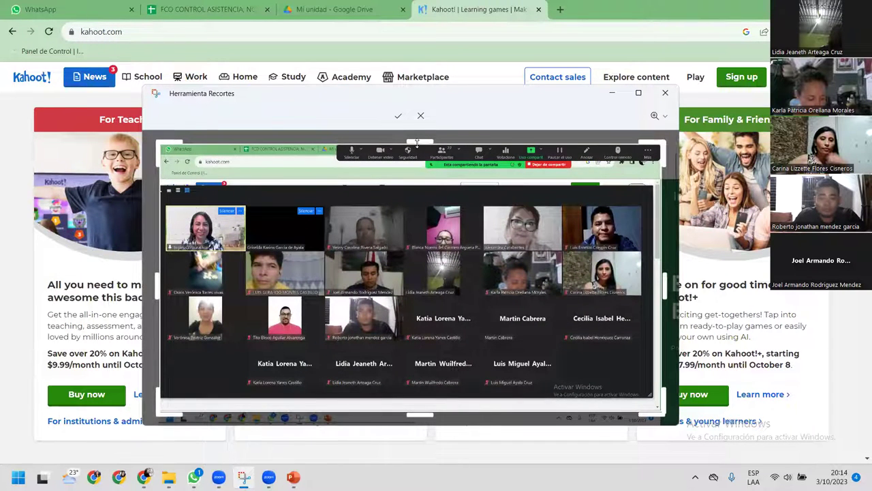
drag(408, 147, 413, 183)
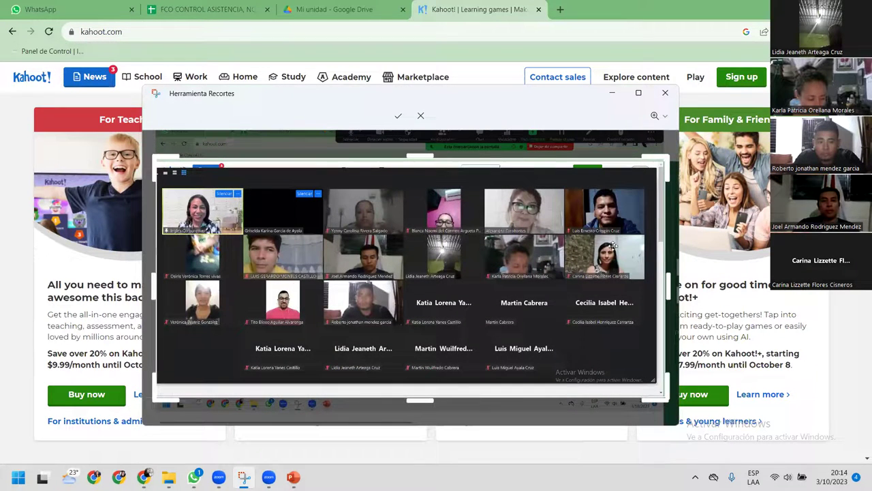
click(397, 115)
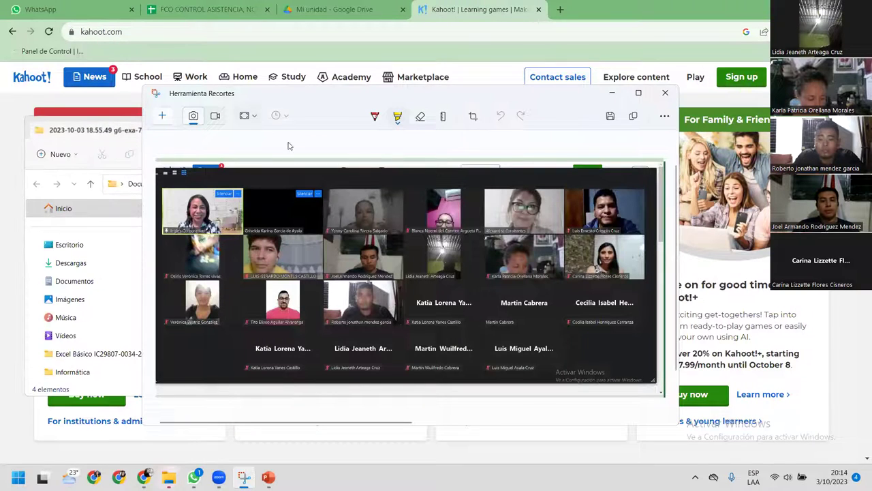
- Choose Documentos > Inglés Corporativo > EXB-01-8-9-PM-10-2023 as the screenshot's save location
click(610, 116)
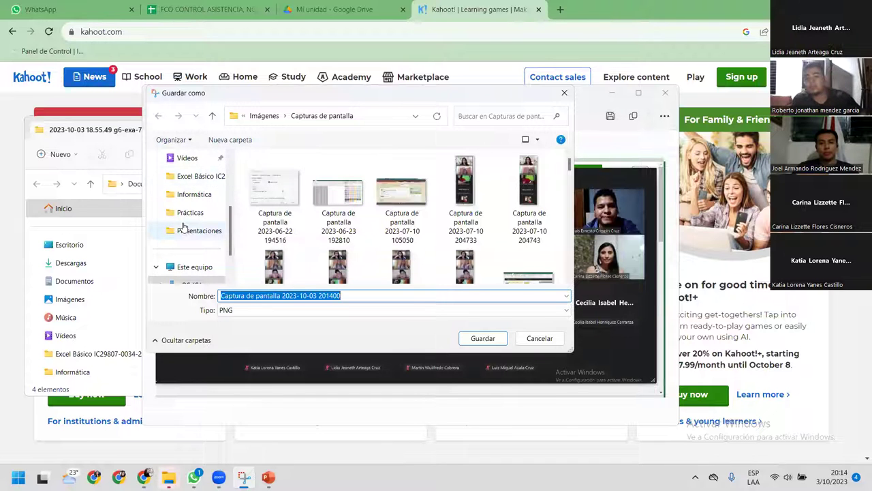
scroll(196, 218, up, 3)
scroll(205, 173, up, 1)
click(198, 158)
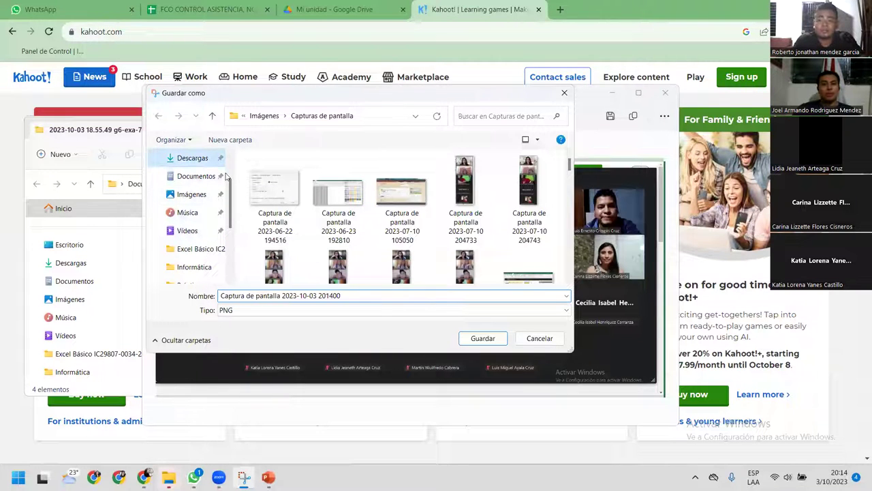
click(185, 176)
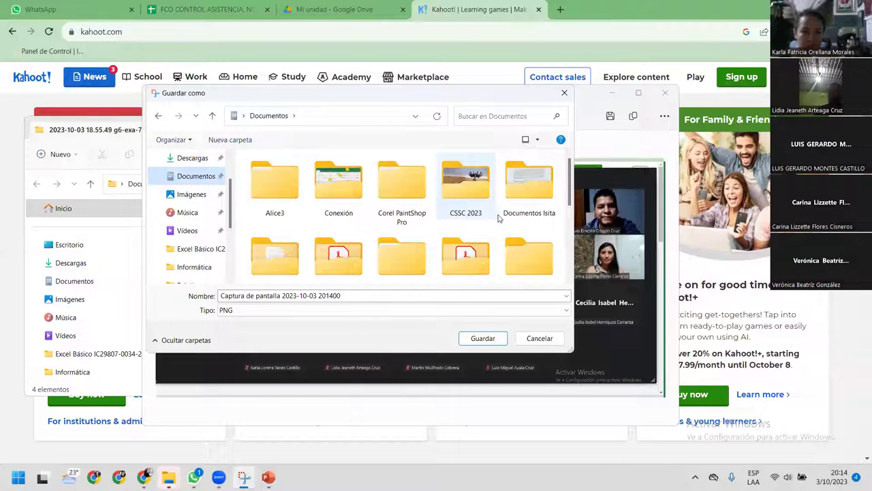
scroll(408, 231, down, 1)
double_click(272, 221)
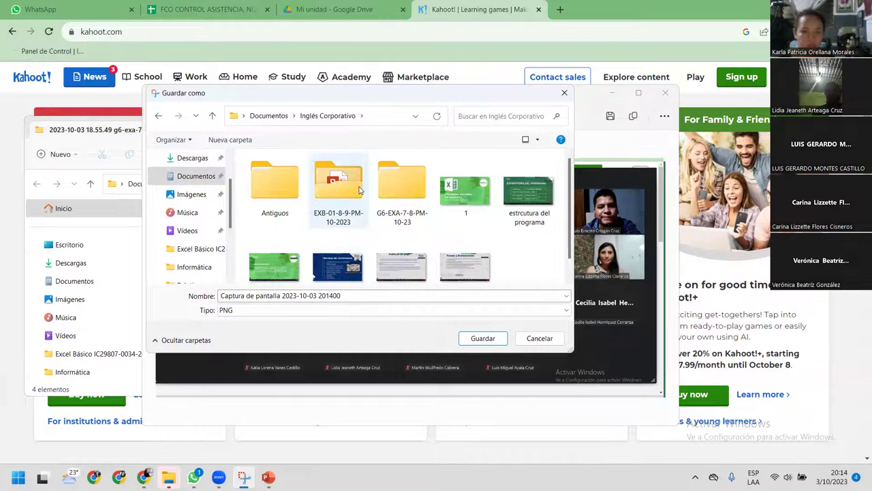
click(348, 196)
double_click(348, 196)
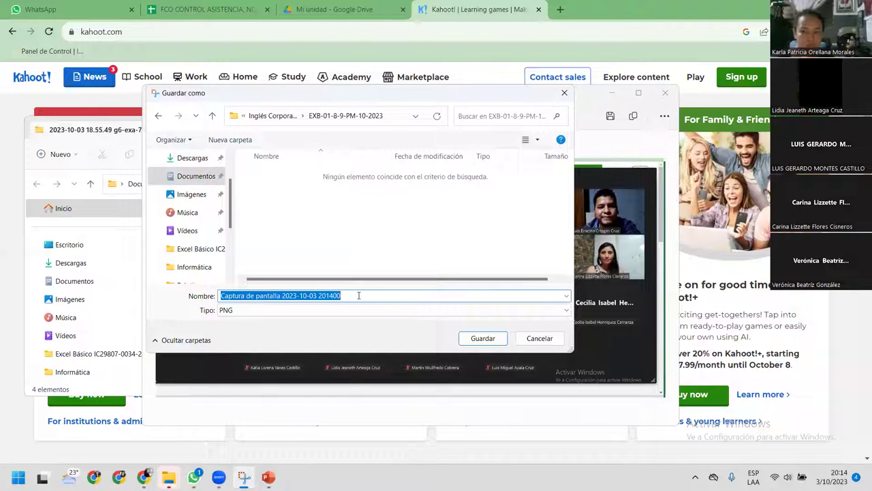
- Rename the file to 'Sesión 1', save it, and minimise Snipping Tool
click(281, 296)
drag(281, 296, 216, 283)
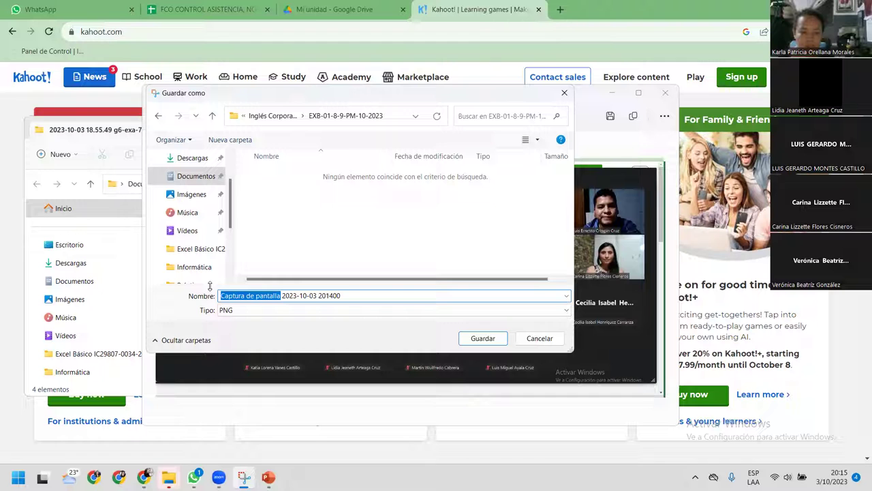
text(Sesión 1)
key(Return)
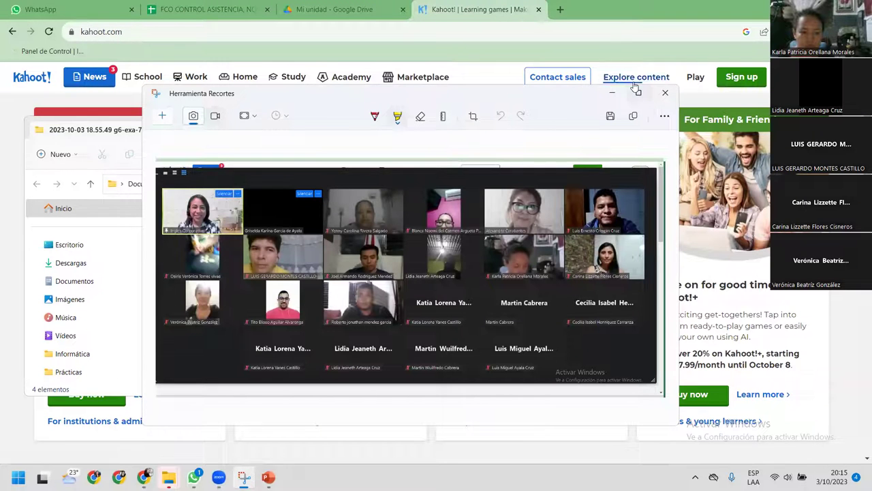
click(612, 93)
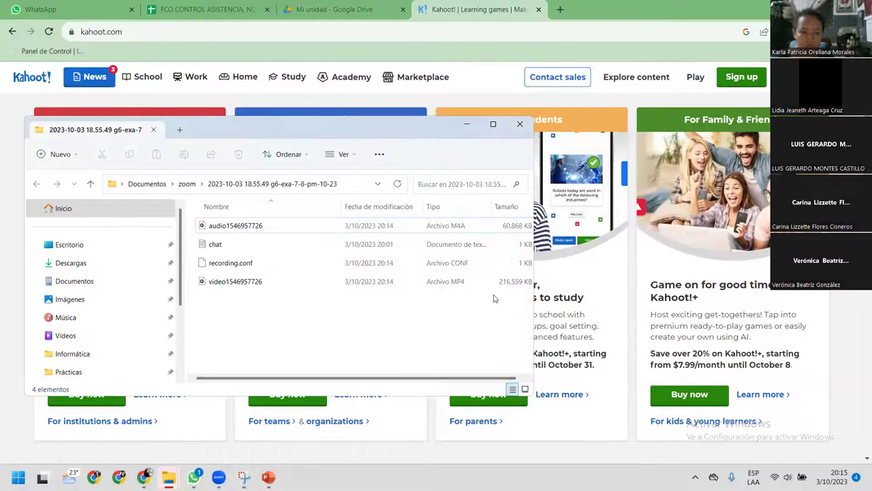
- Minimise File Explorer and return to the Excel Básico presenter view on slide 1
click(469, 126)
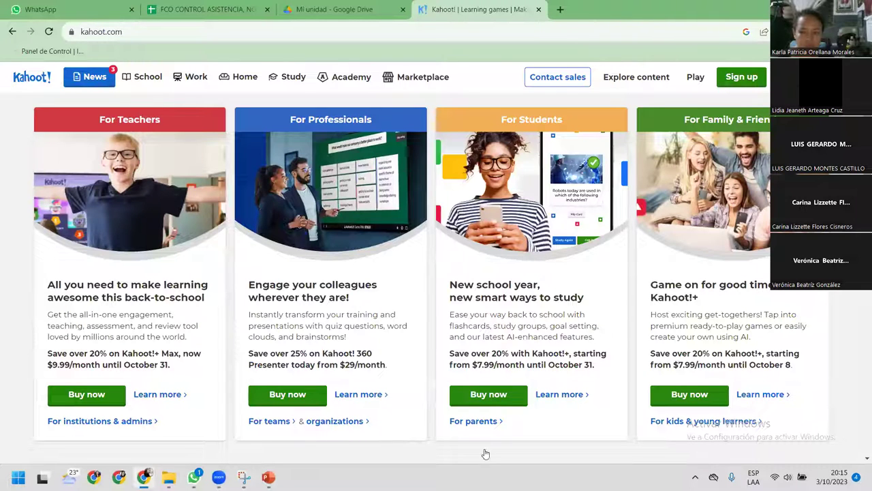
mouse_move(268, 477)
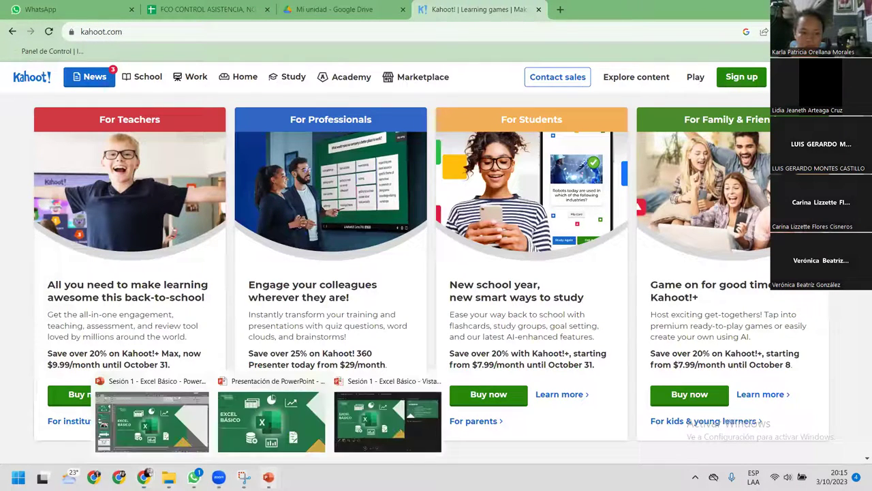
click(395, 422)
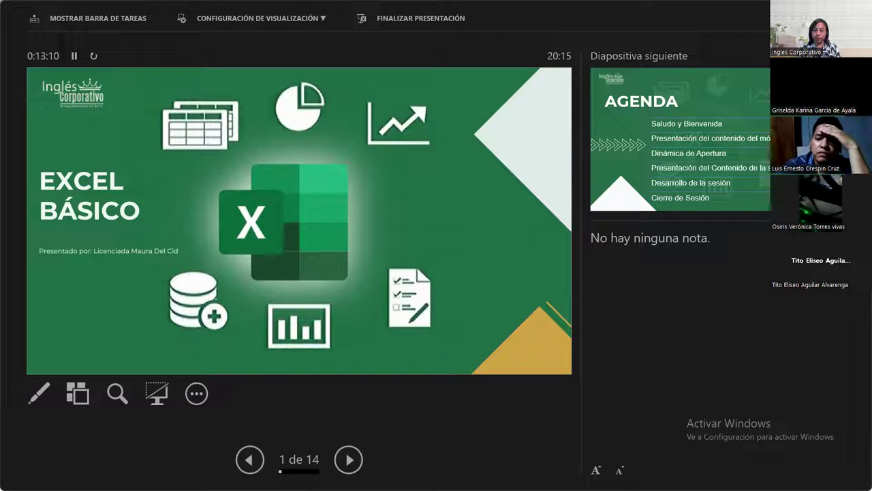
- Advance through the Agenda and Programa INSAFORP slides, let the video finish, then move to Contenido del Módulo
click(627, 189)
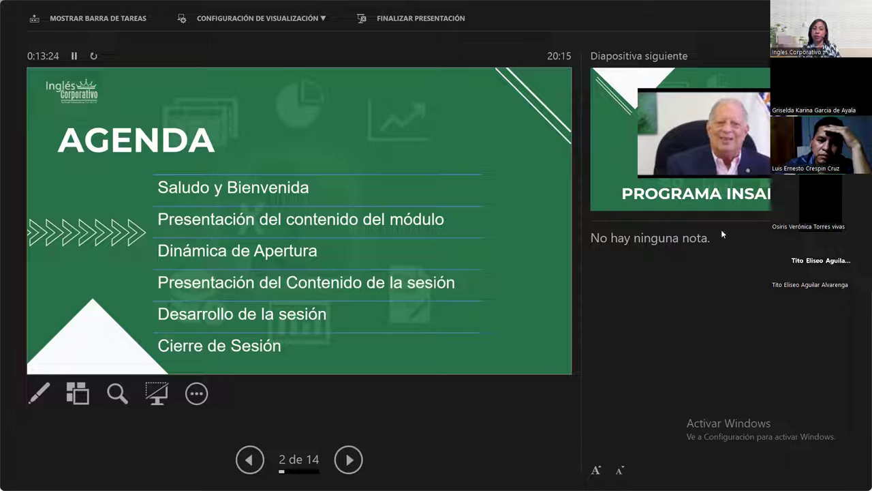
click(652, 153)
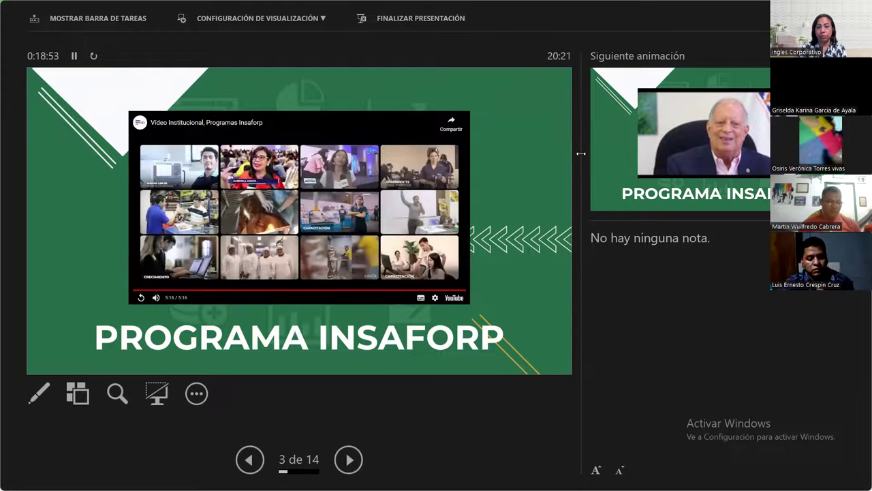
click(614, 190)
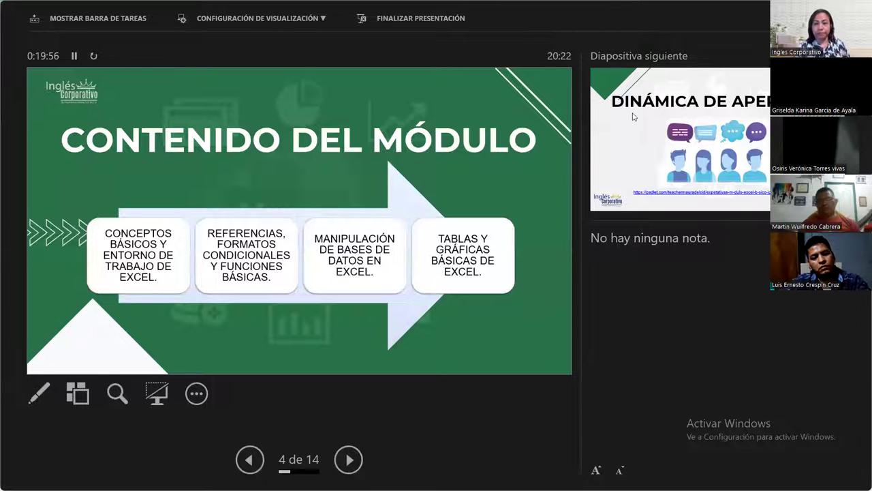
- Advance from Contenido del Módulo to slide 5, Dinámica de Apertura
key(Right)
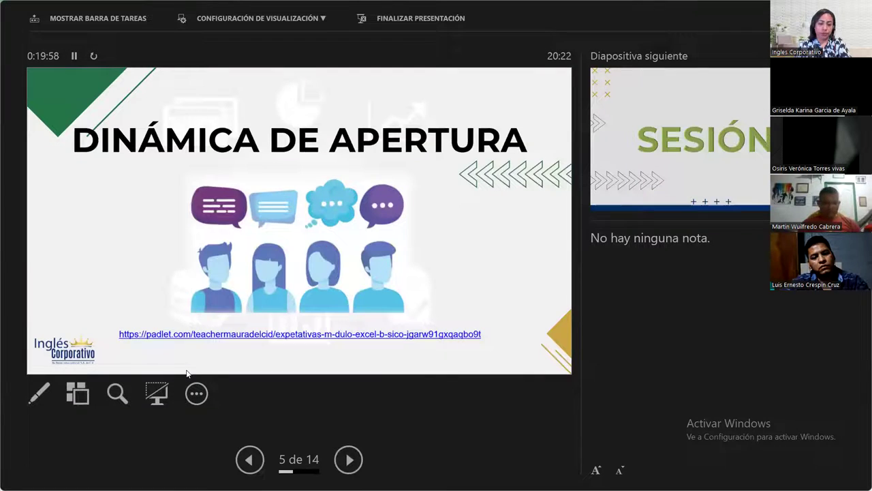
- Switch to editing the Sesión 1 - Excel Básico presentation and select slide 5
key(super)
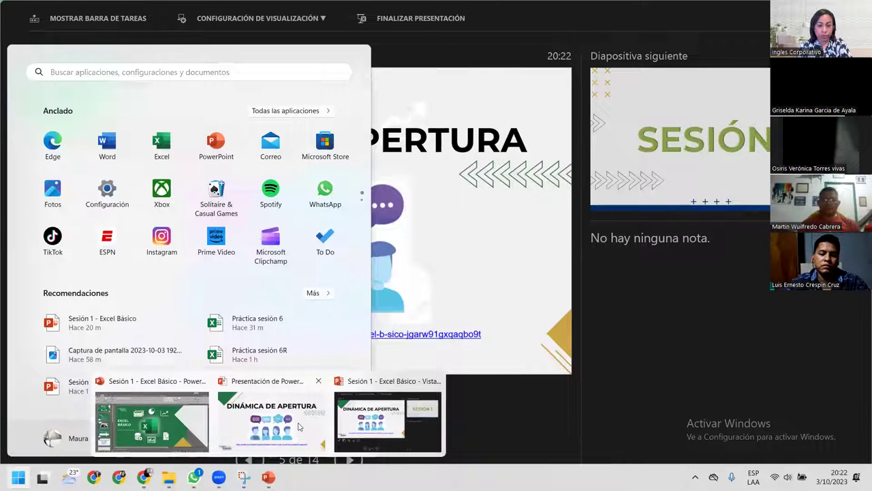
mouse_move(152, 413)
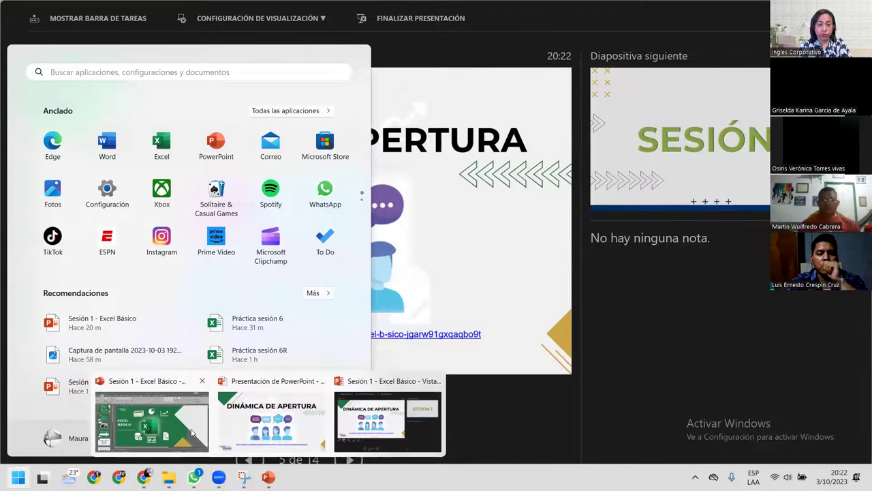
click(192, 432)
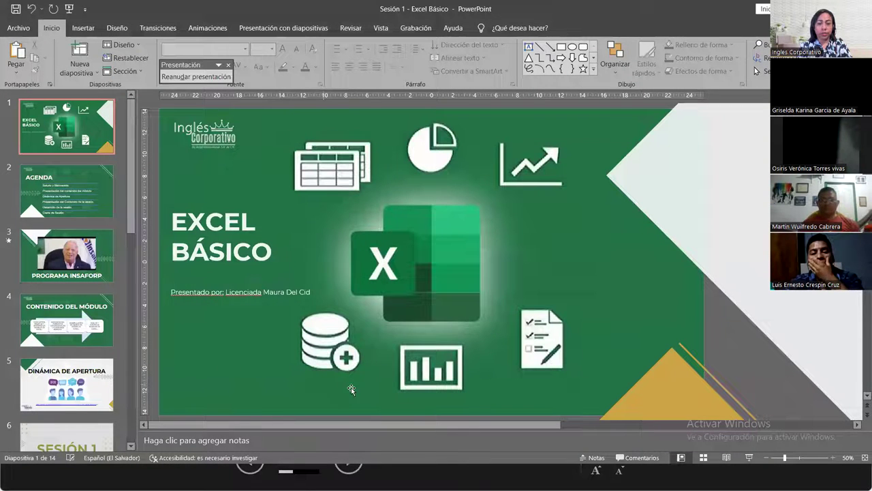
click(66, 384)
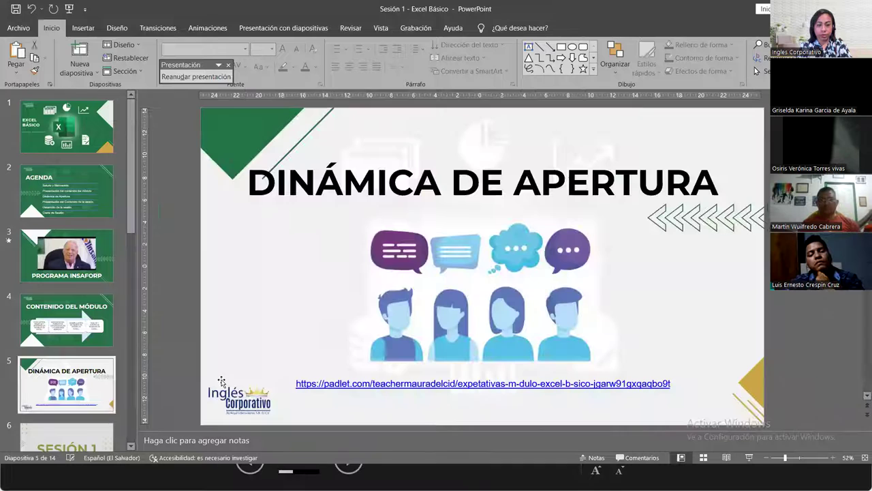
- Select the whole Padlet hyperlink text and copy it
right_click(386, 383)
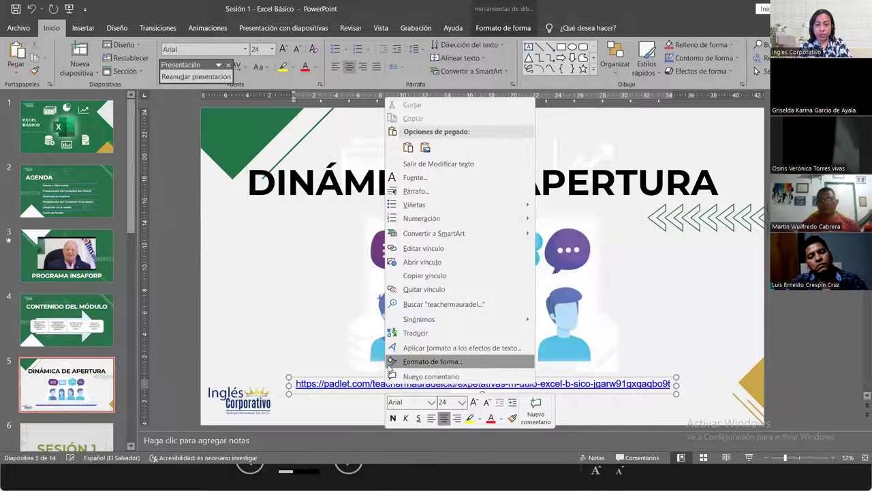
click(374, 386)
triple_click(374, 385)
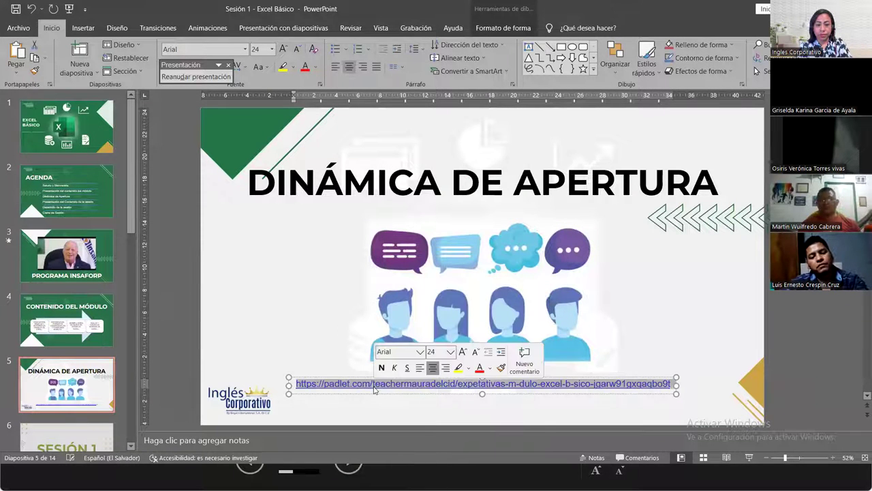
right_click(374, 388)
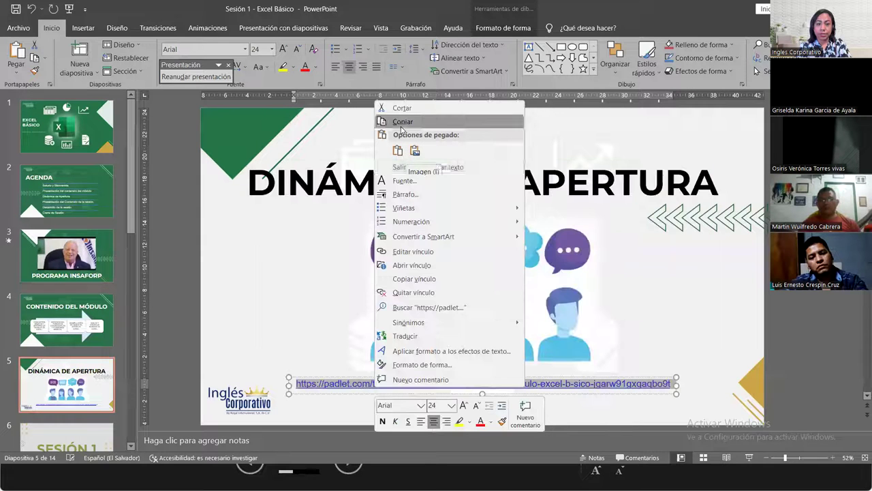
click(405, 121)
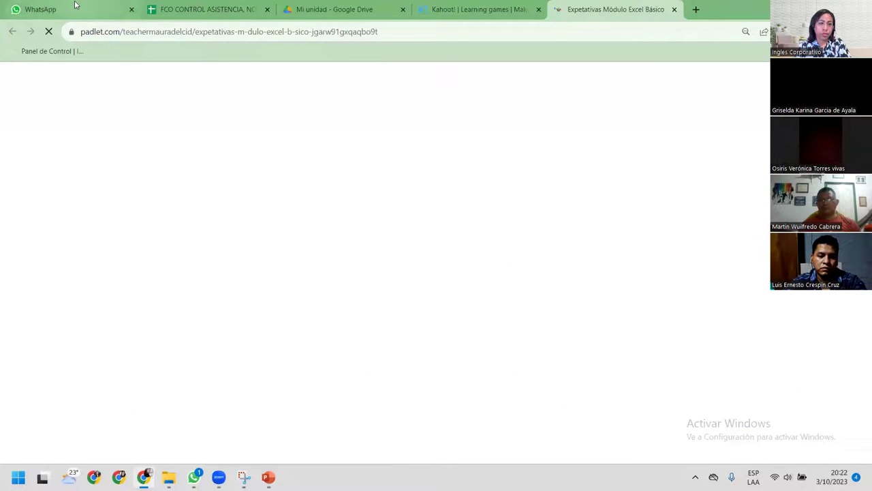
- Send the Padlet link to the EXB-01-8-9-PM-10-2023 group chat, then close the Padlet page
click(75, 9)
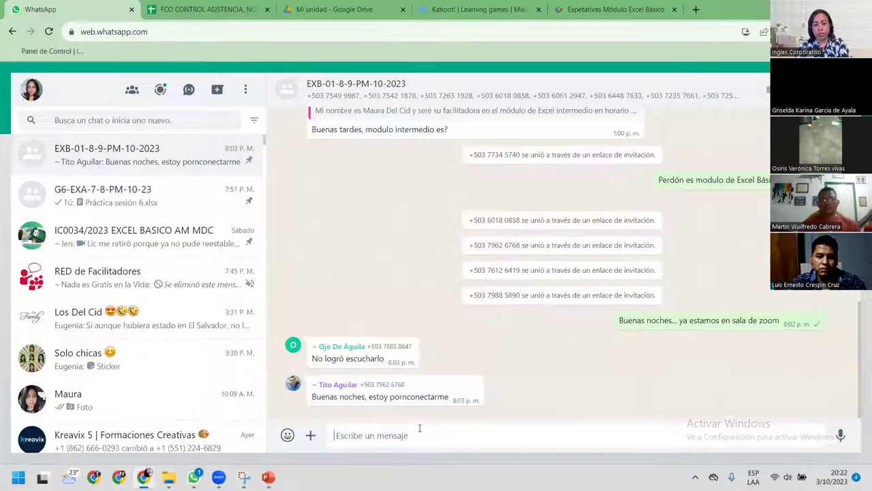
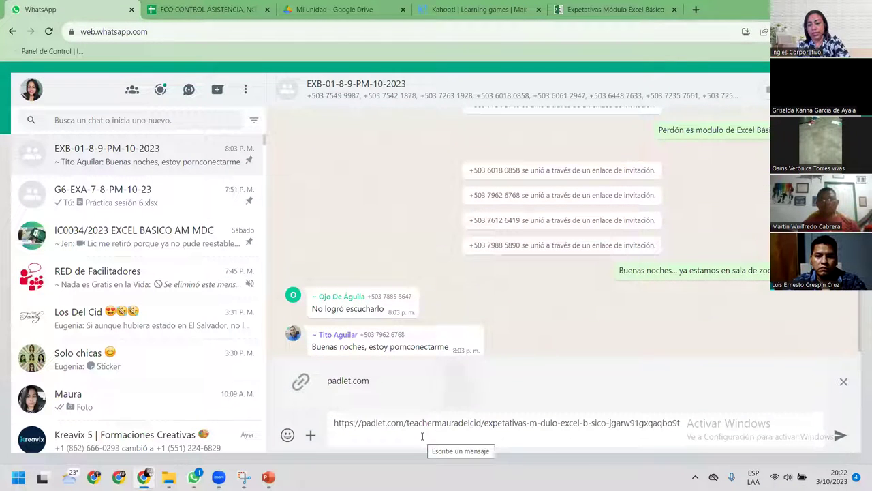
key(Return)
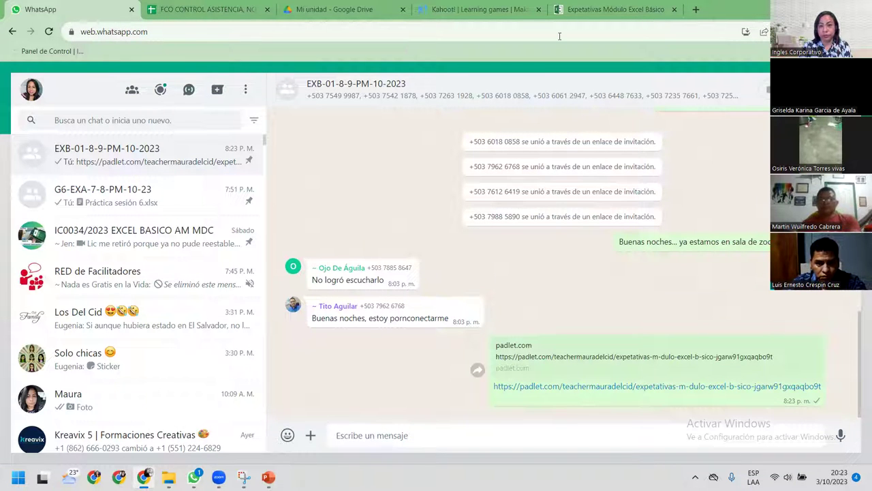
click(577, 9)
key(ctrl+w)
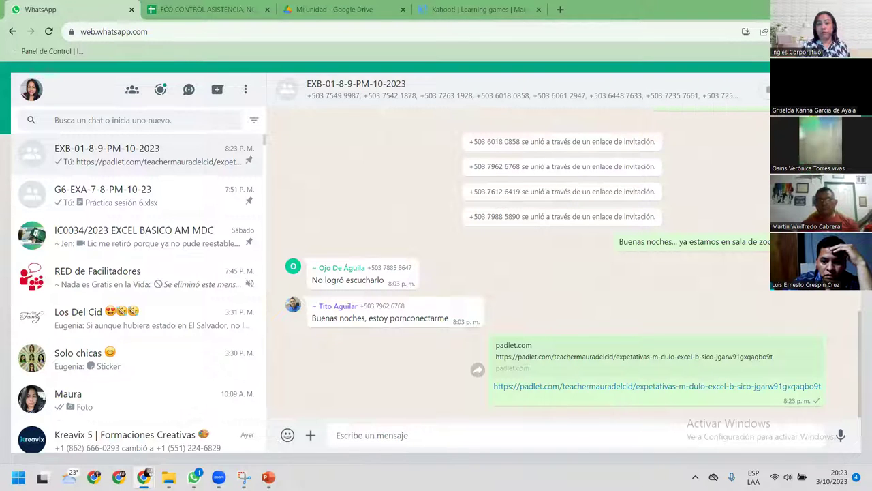
- Go to kahoot.com and scroll through its teacher, professional, student and family offers
click(418, 10)
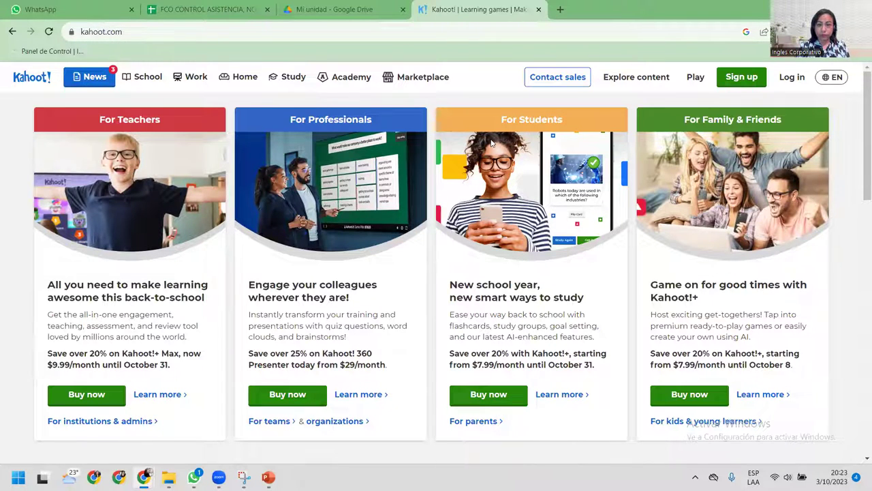
scroll(494, 140, down, 4)
scroll(496, 163, down, 3)
scroll(498, 184, down, 2)
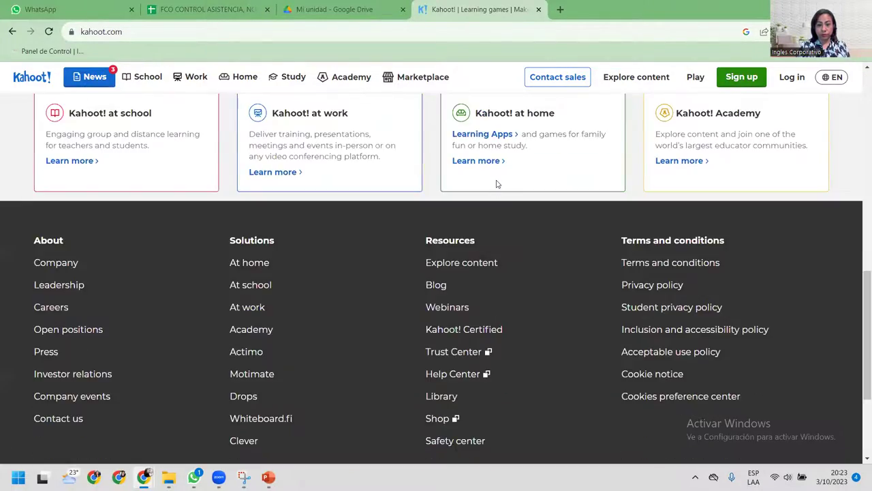
scroll(477, 163, up, 6)
scroll(472, 153, up, 3)
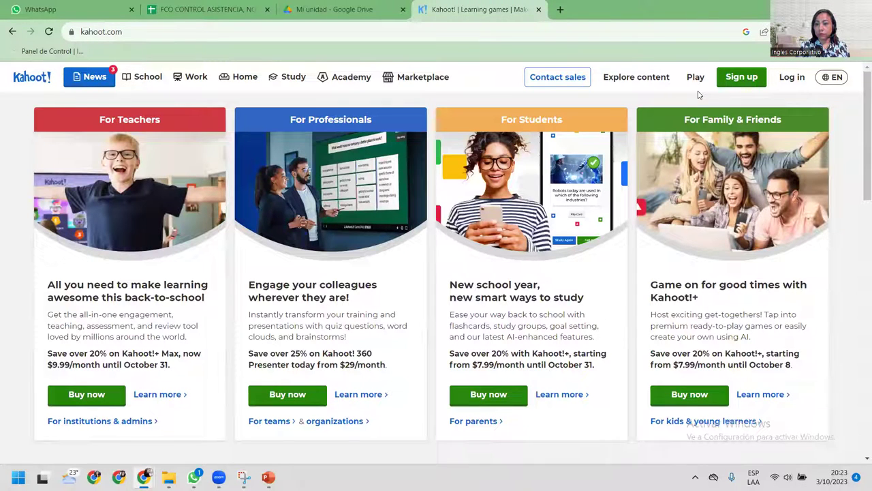
- Sign in to Kahoot with the autofilled password, open the saved kahoots library, then return to WhatsApp
click(792, 77)
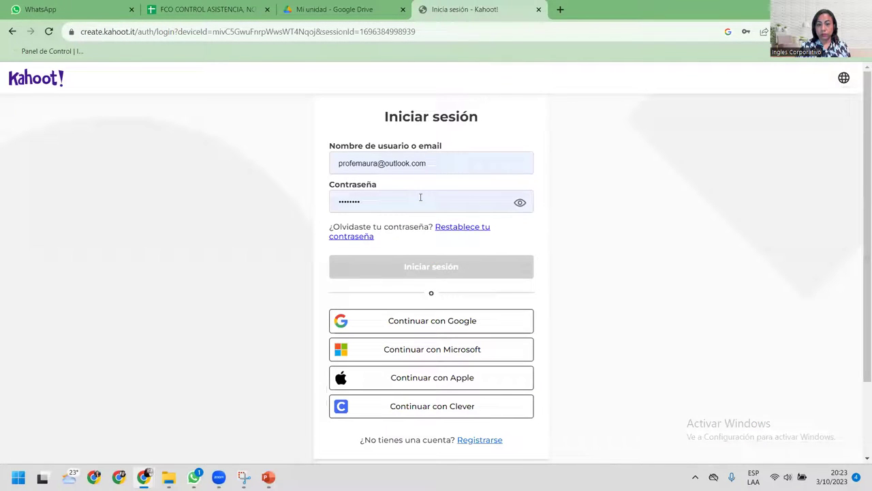
click(417, 203)
click(380, 272)
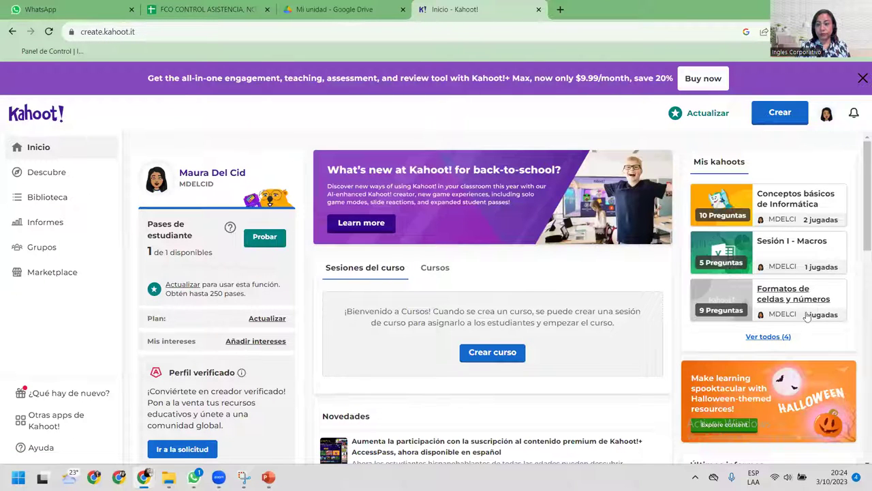
click(777, 337)
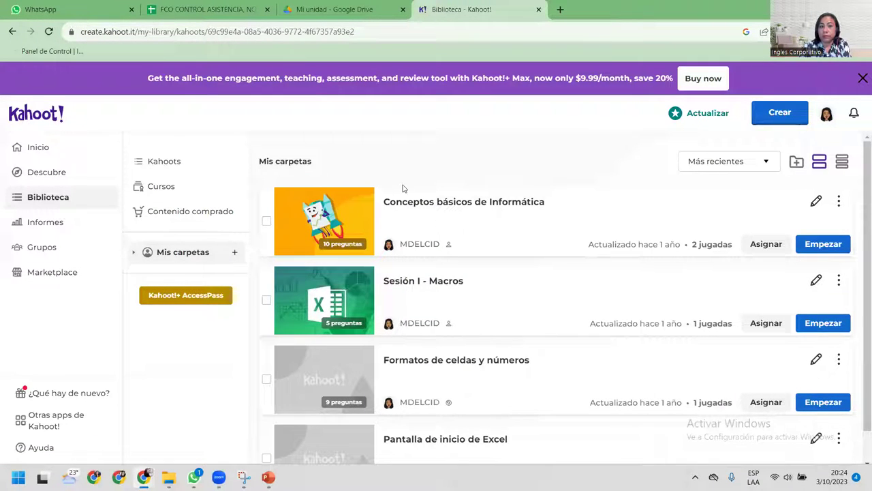
click(57, 12)
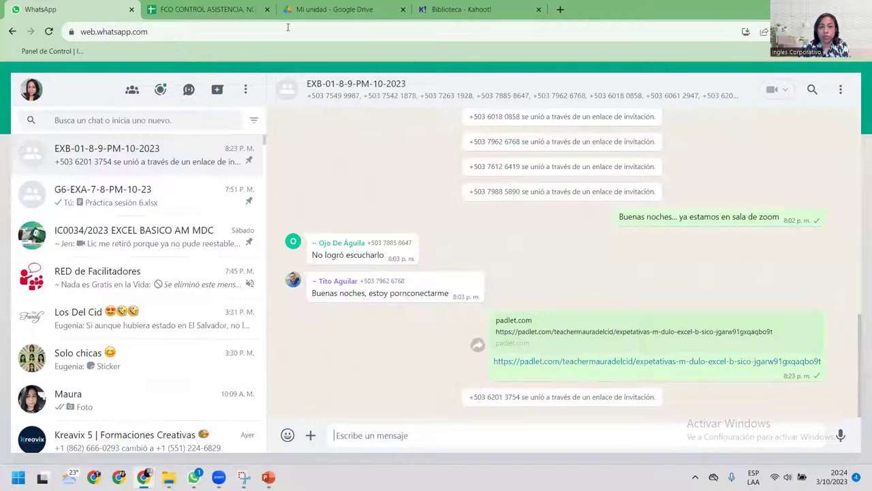
- Check the FCO CONTROL attendance sheet and Google Drive, then return to the Kahoot library
click(196, 17)
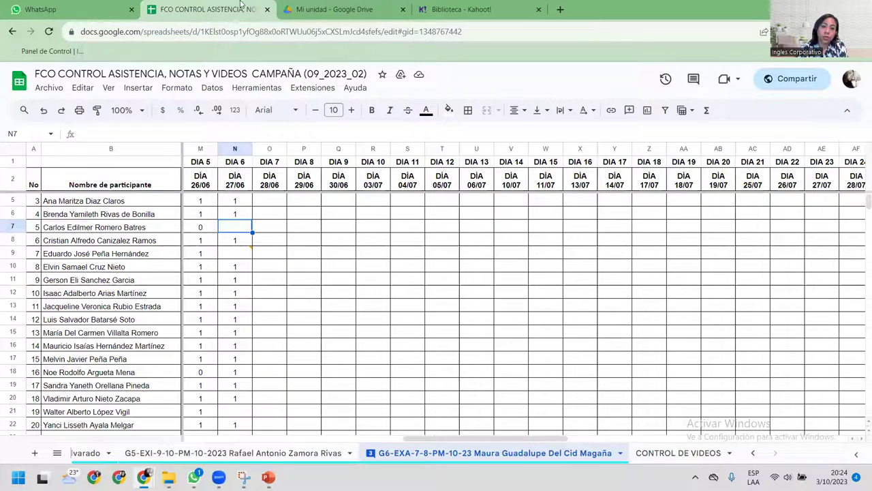
click(285, 9)
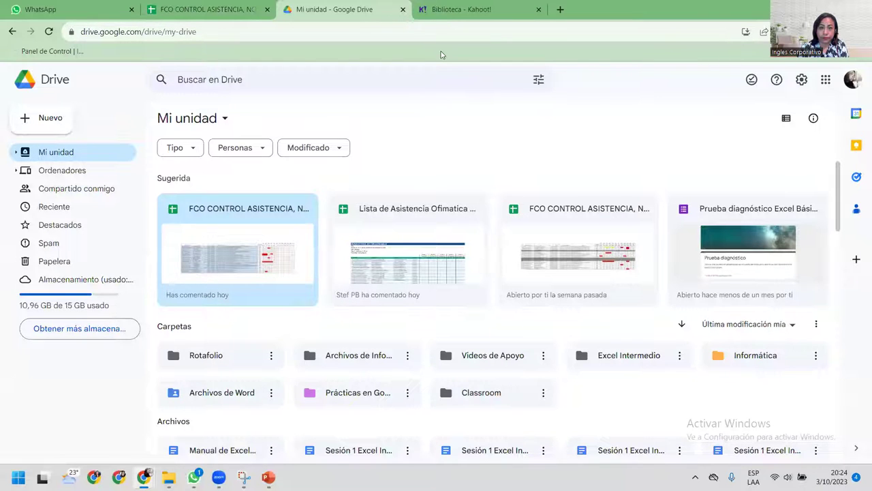
key(Escape)
click(441, 10)
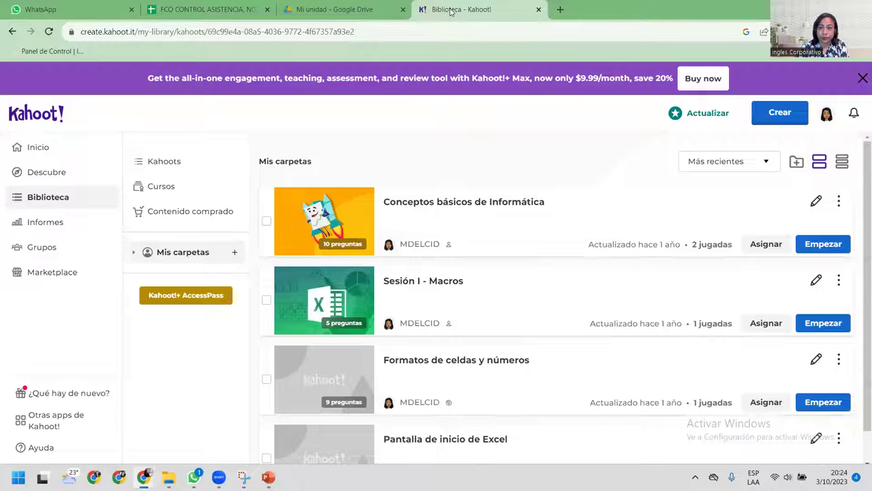
- Open the 'Pantalla de inicio de Excel' kahoot and scroll through its 8 questions
scroll(467, 301, down, 1)
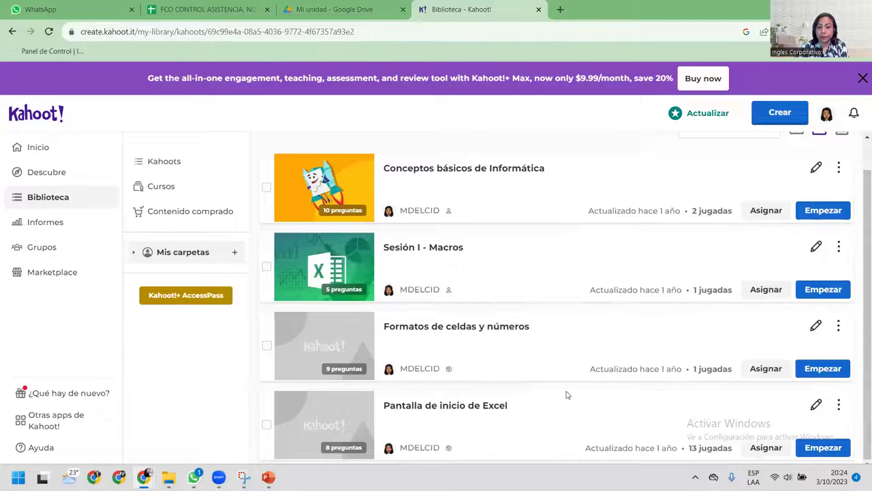
click(477, 435)
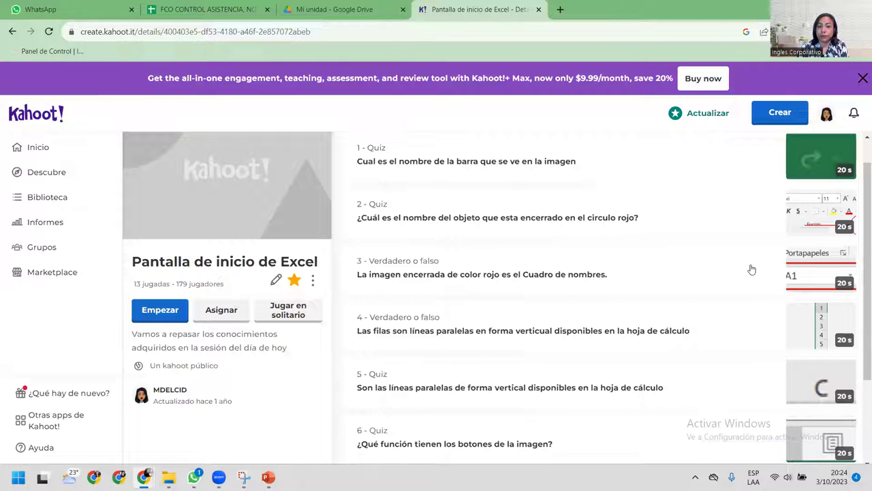
scroll(653, 259, down, 2)
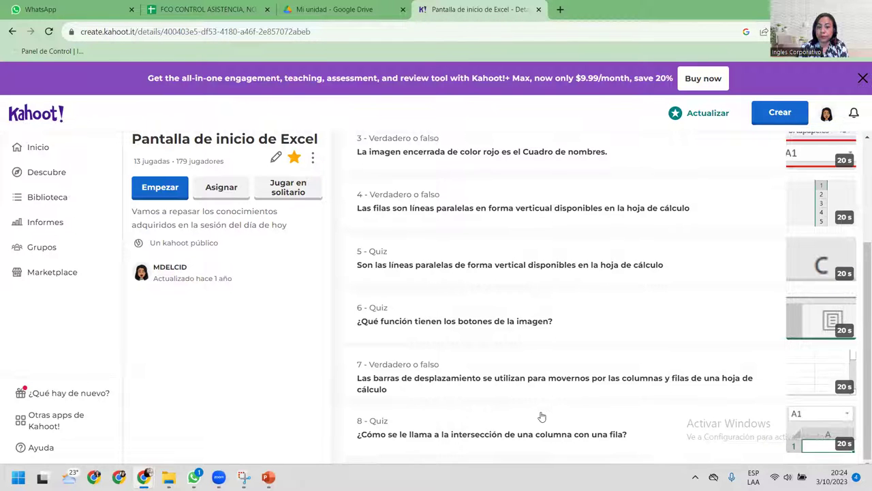
scroll(542, 416, up, 3)
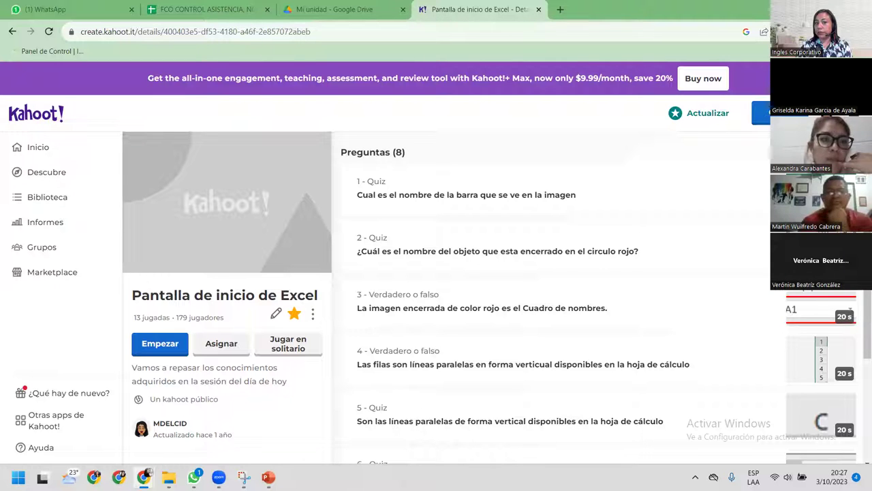
- Check the attendance sheet and Drive, then open the Excel básico course in a new Inglés Corporativo tab
click(225, 11)
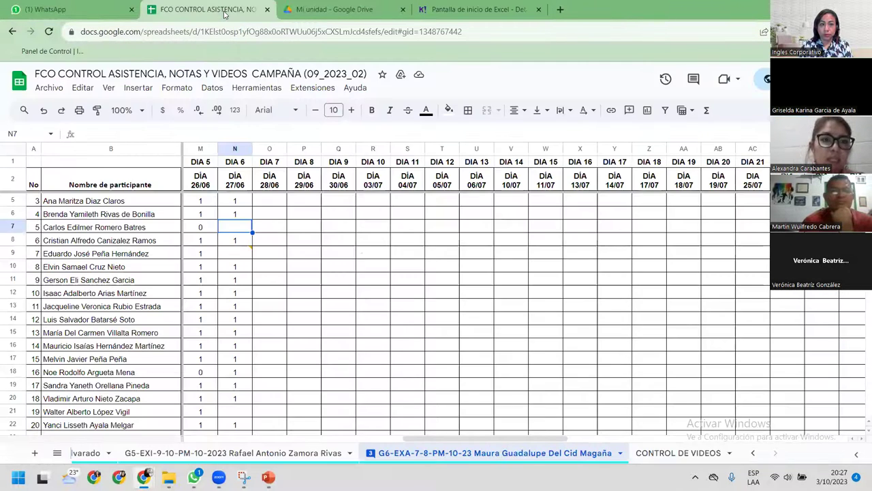
click(287, 11)
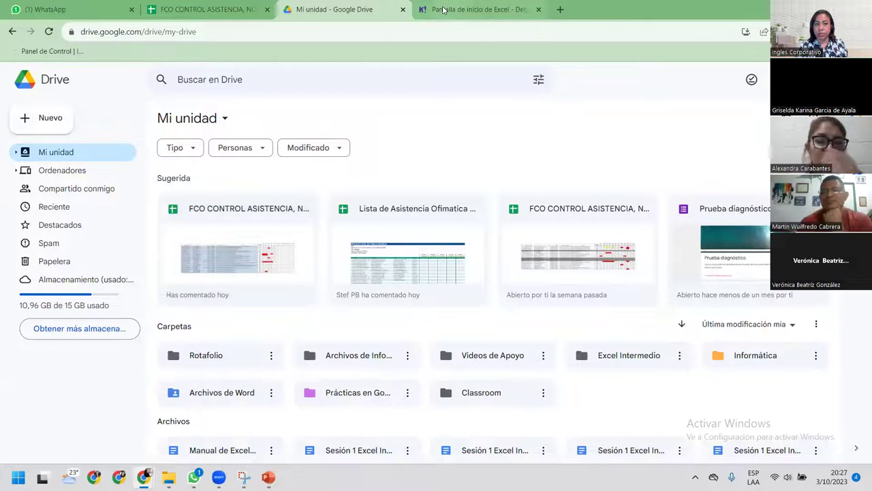
click(560, 9)
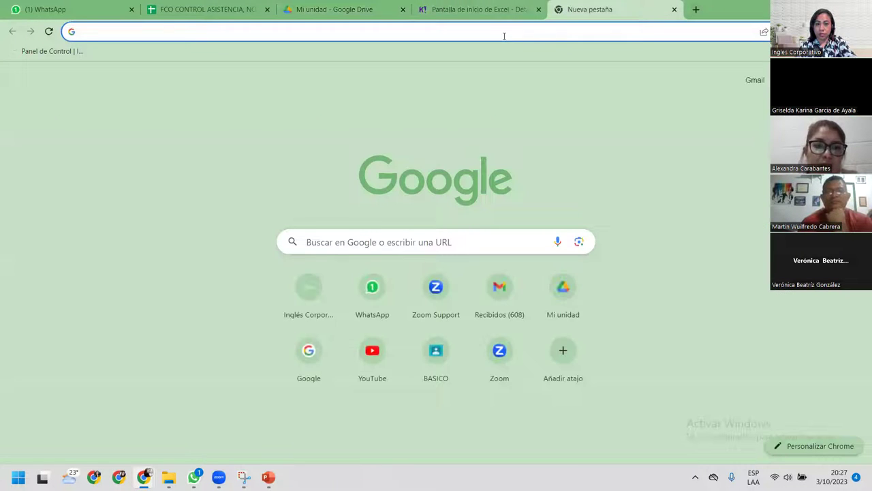
click(504, 32)
click(312, 286)
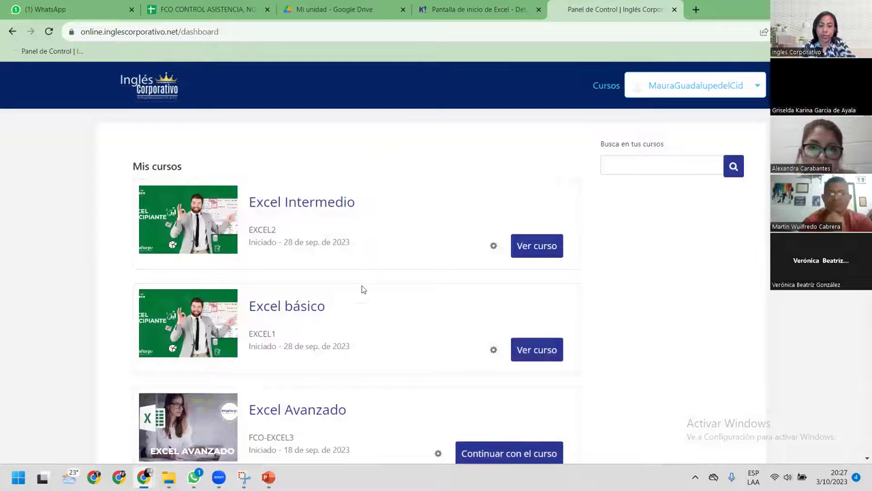
click(291, 306)
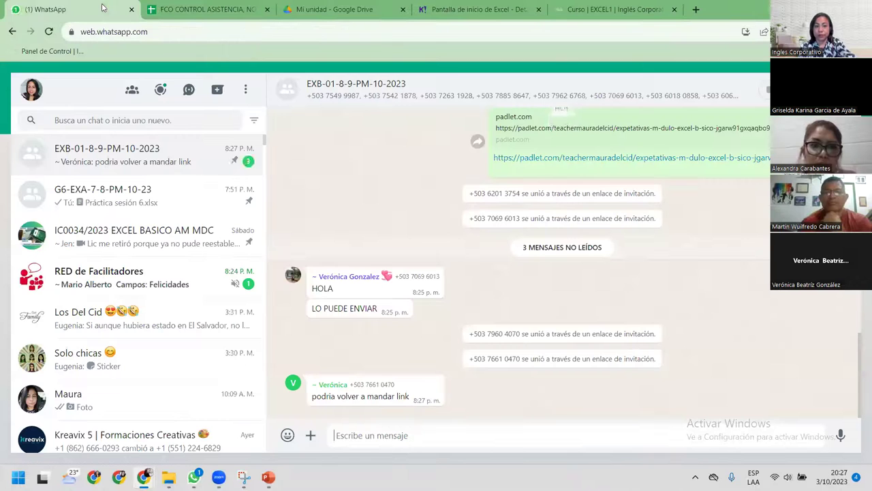
- Paste the Expetativas Módulo Excel Básico Padlet link into the class group chat and send it
click(105, 8)
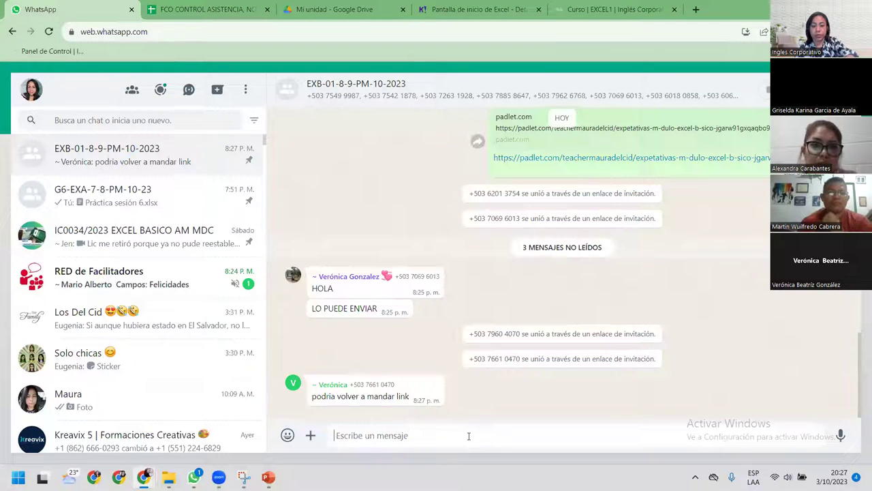
key(Return)
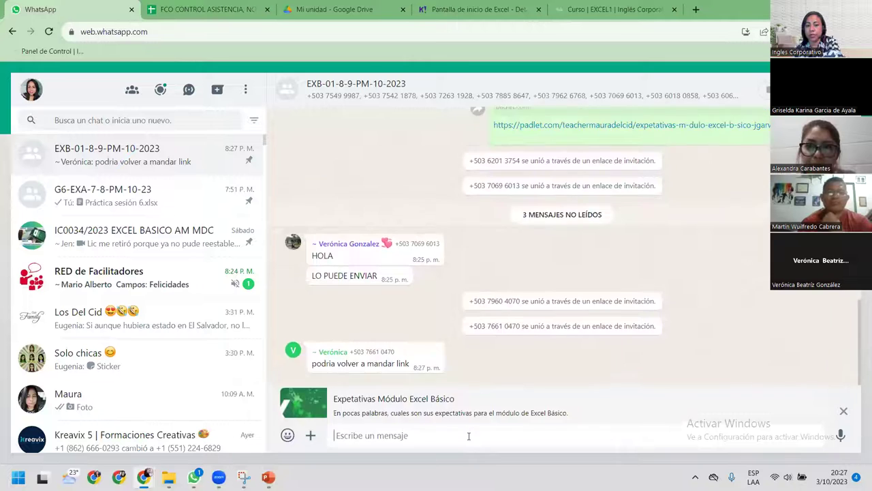
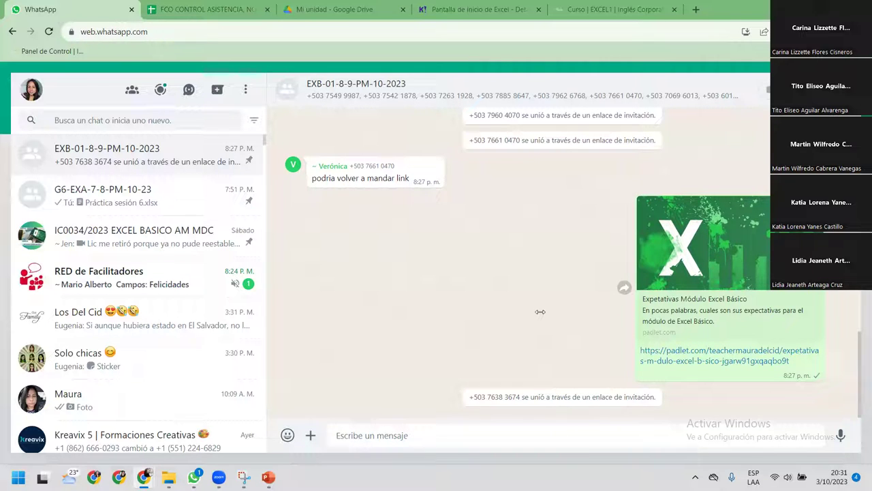
- Paste the Padlet expectations link into the EXB-01-8-9-PM-10-2023 group chat and send it
click(511, 437)
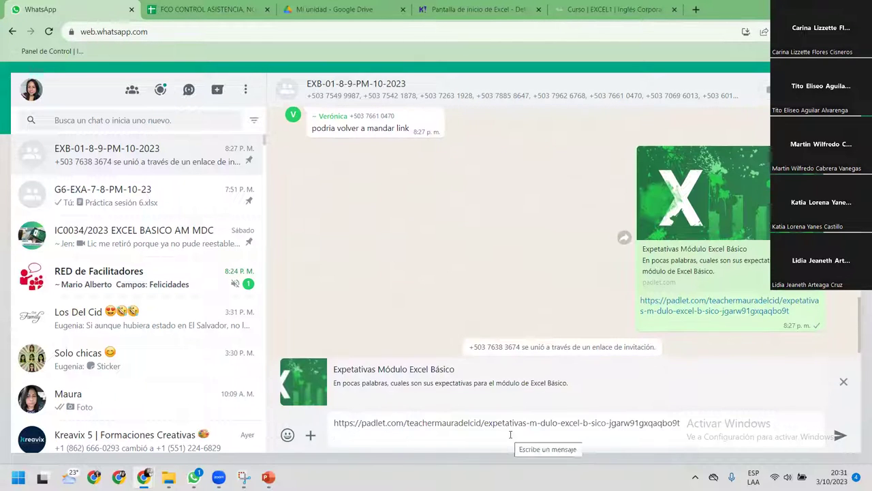
key(Return)
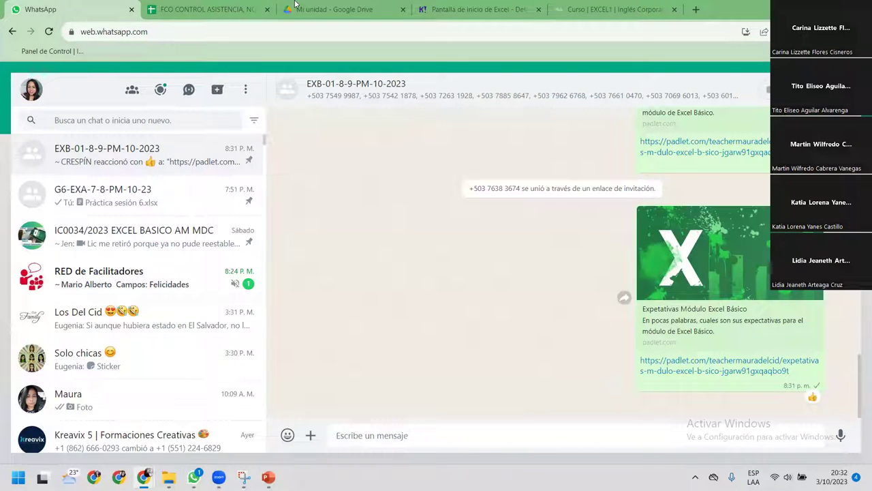
- Close the Curso | EXCEL1 tab so the Kahoot 'Pantalla de inicio de Excel' quiz shows
click(573, 10)
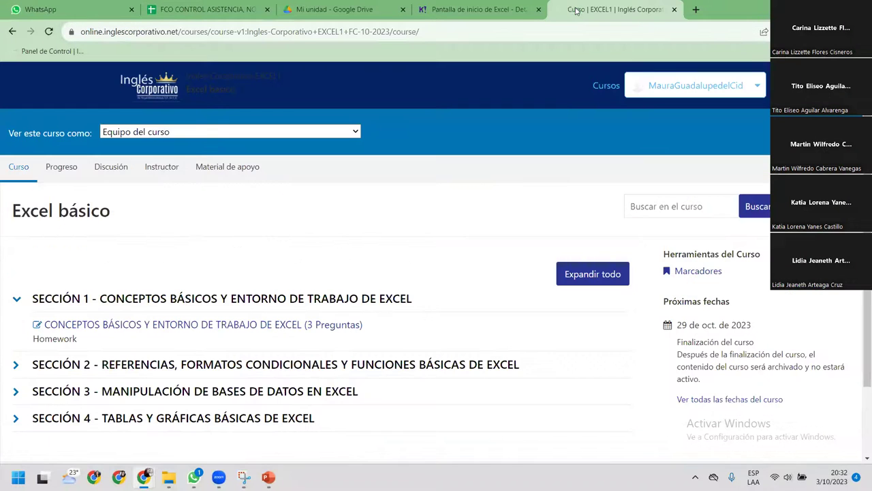
key(ctrl+w)
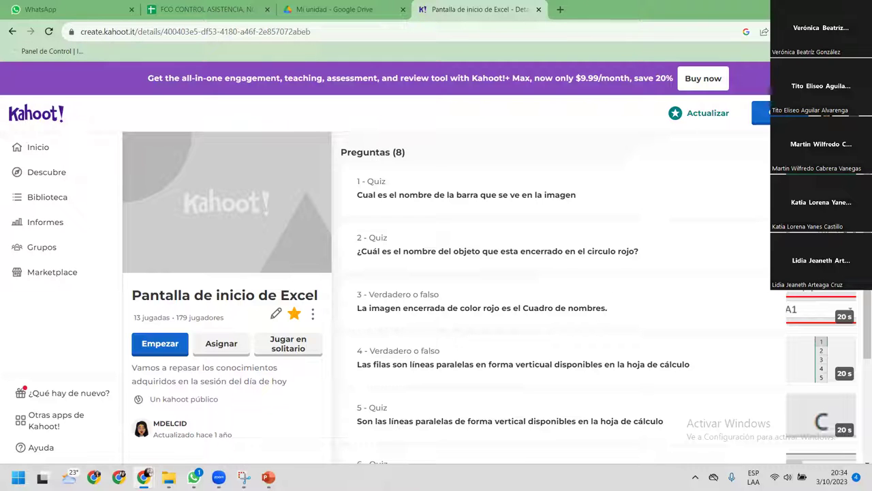
- Open the Inglés Corporativo dashboard in a new tab, copy its address, and return to WhatsApp
click(334, 10)
click(225, 10)
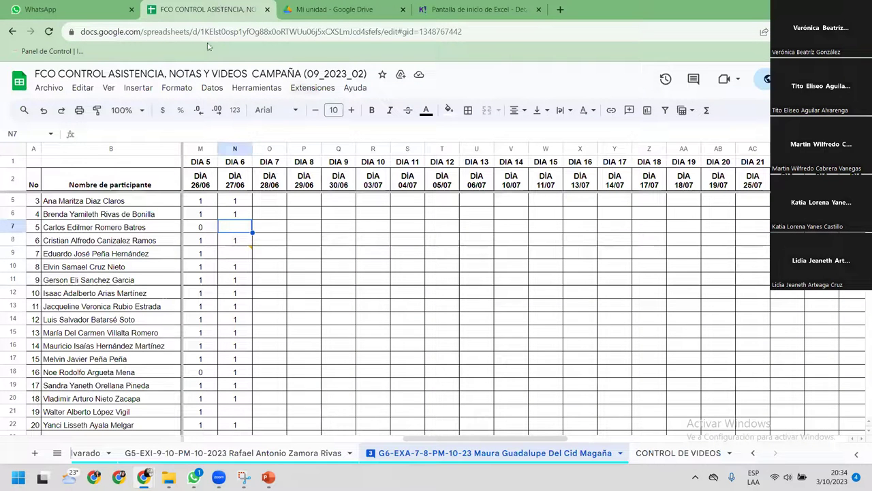
click(560, 9)
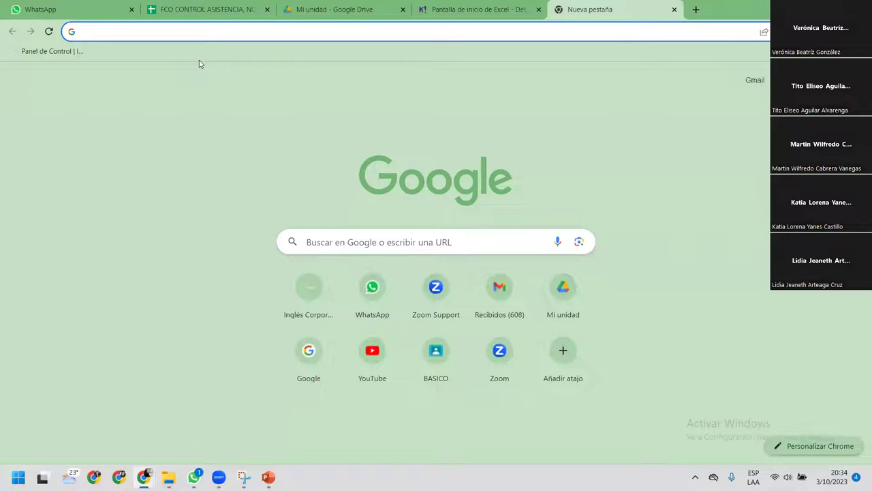
click(307, 295)
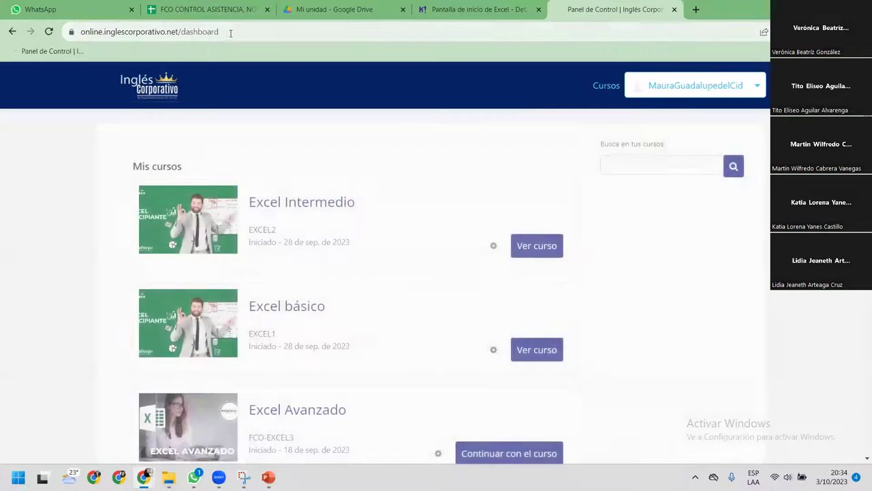
click(230, 32)
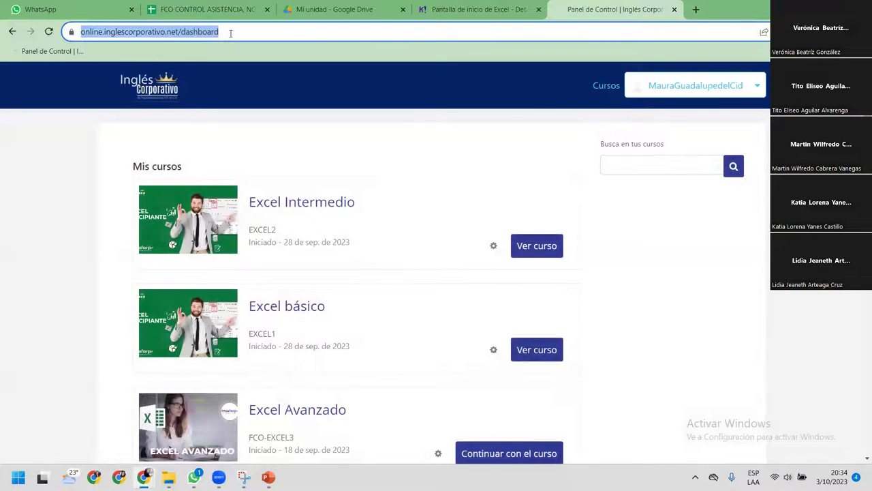
click(411, 39)
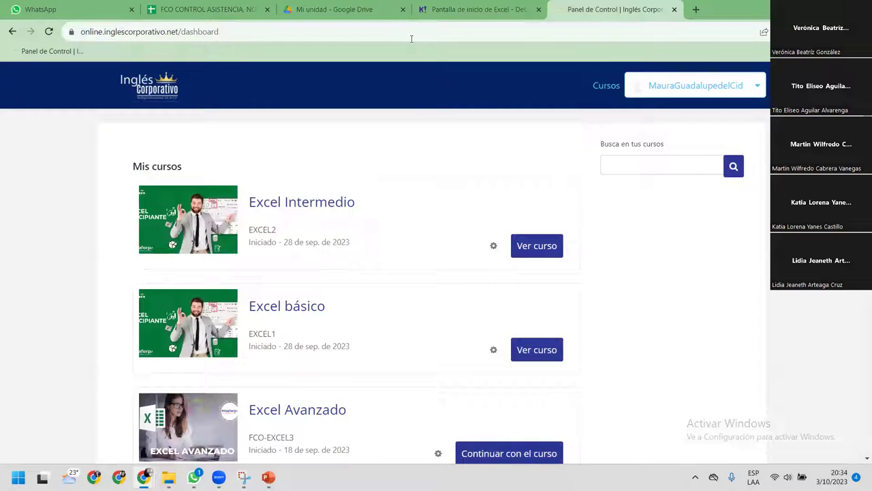
click(81, 9)
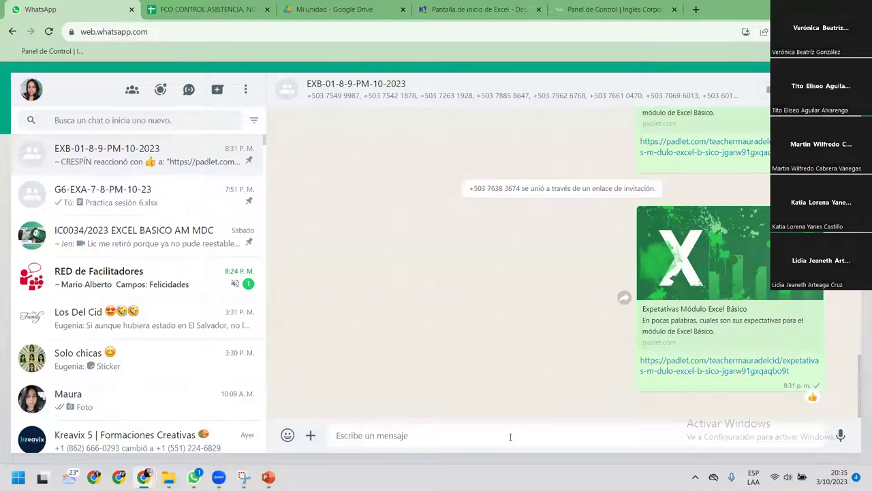
text(https://online.inglescorporativo.net/dashboard)
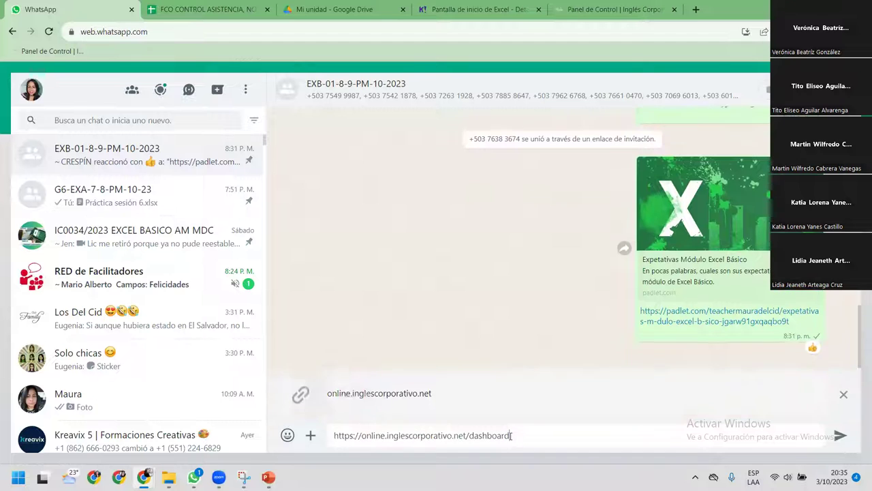
key(Return)
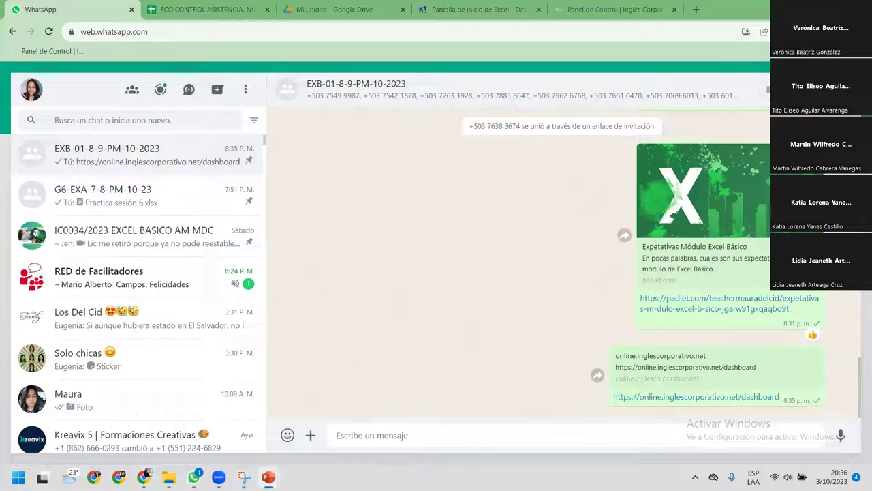
- Bring the Sesión 1 presenter view forward and advance to the SESIÓN 1 slide
click(267, 477)
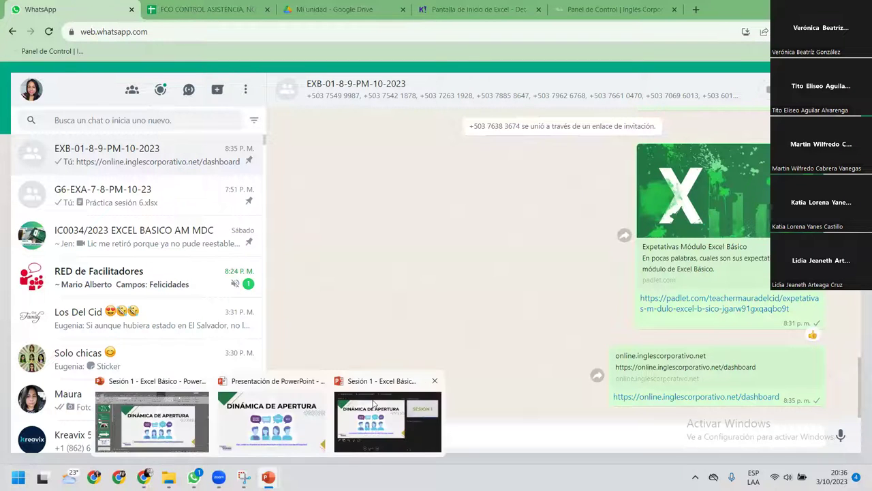
click(373, 403)
click(698, 173)
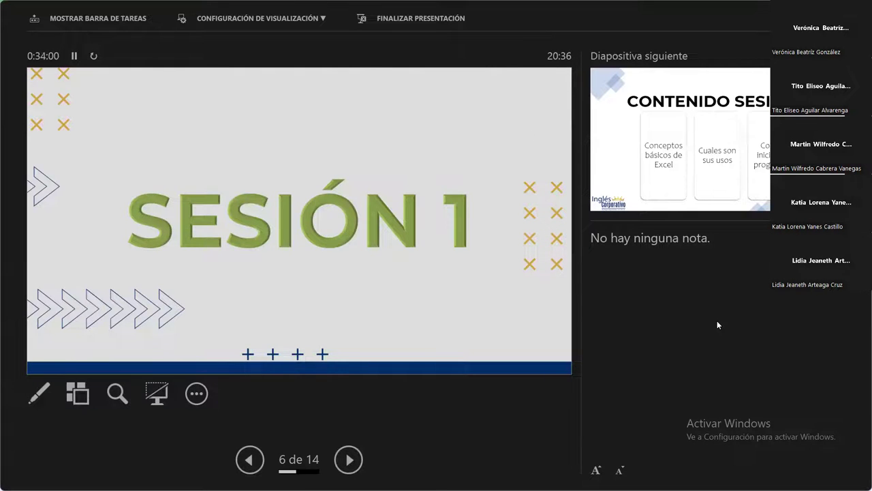
key(super)
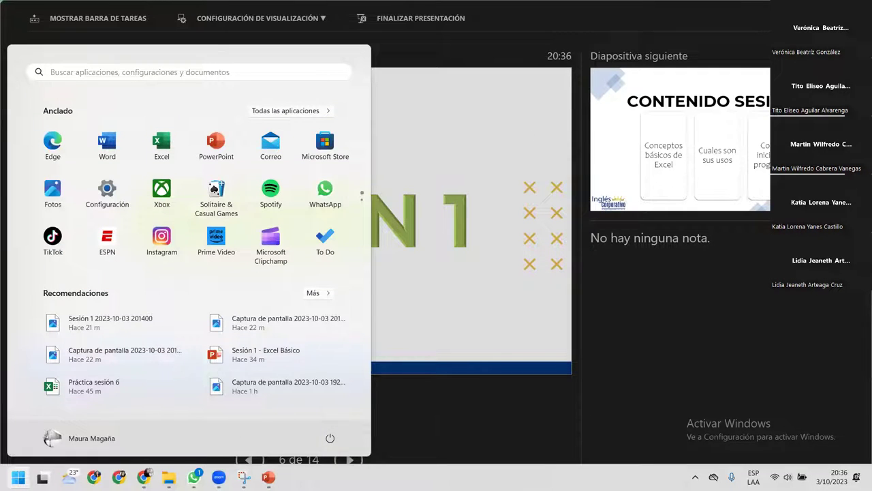
mouse_move(143, 477)
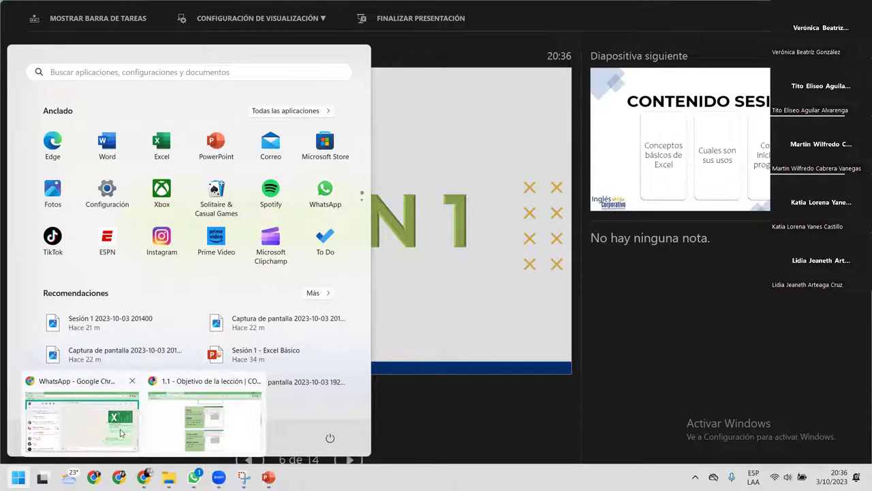
key(Escape)
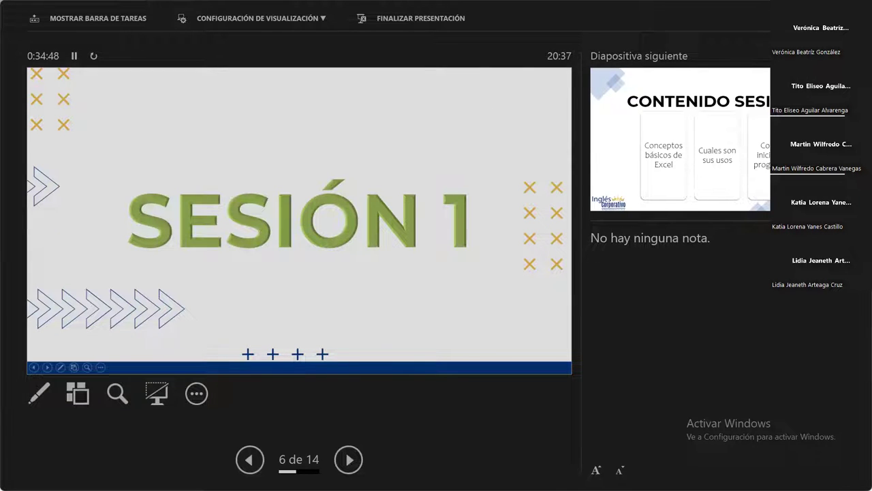
- Advance through CONTENIDO SESIÓN 1 and Objetivo Sesión 1 to the '¿Qué es Excel?' slide
click(603, 138)
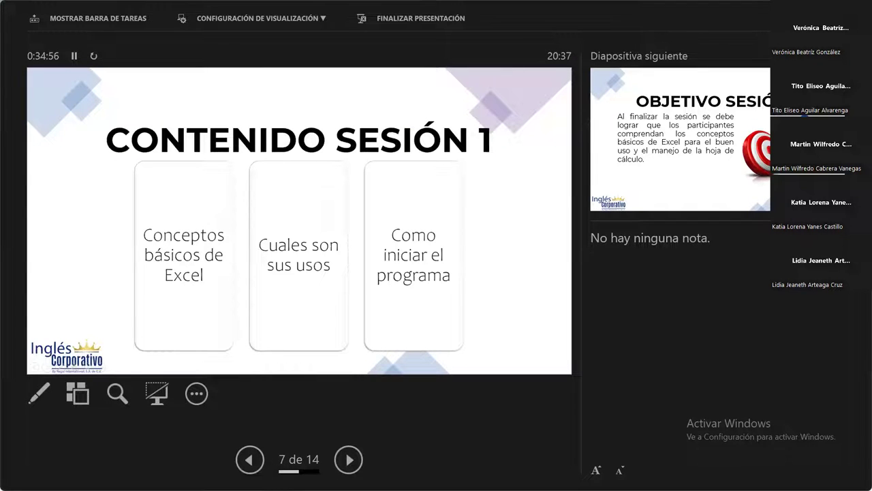
click(666, 196)
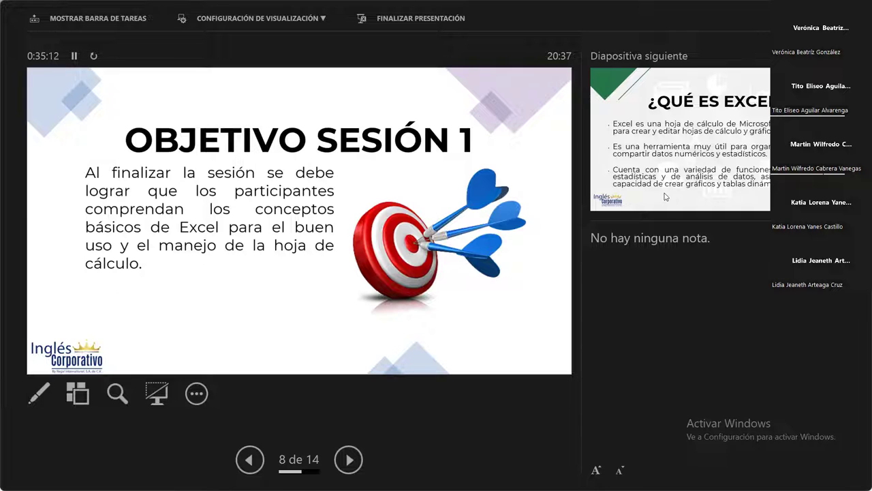
click(612, 131)
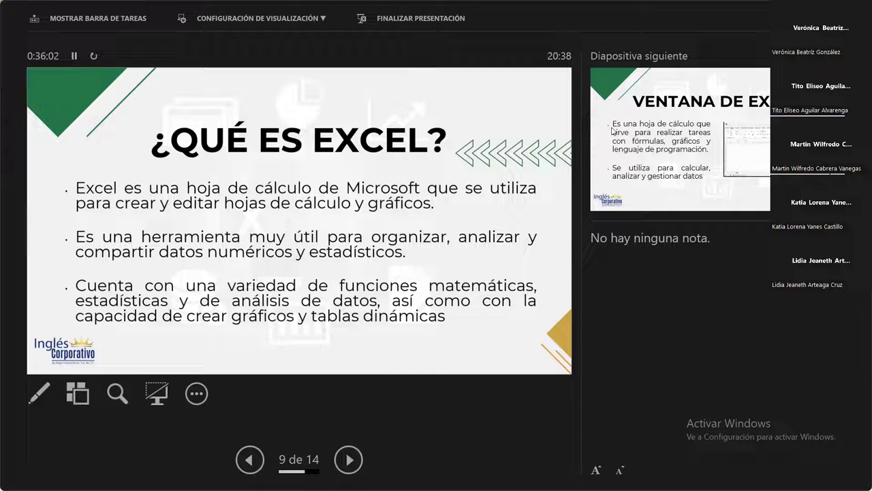
- Advance to slide 10, 'Ventana de Excel', and bring up the Windows Start menu
click(697, 139)
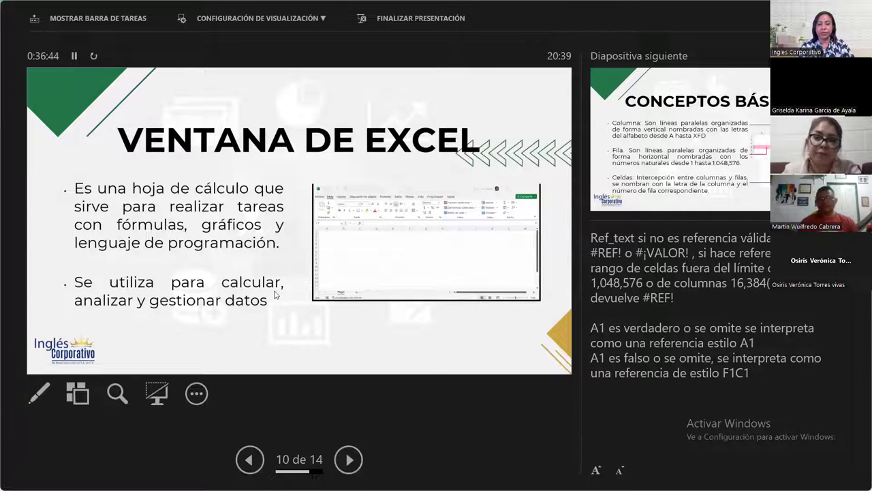
key(super)
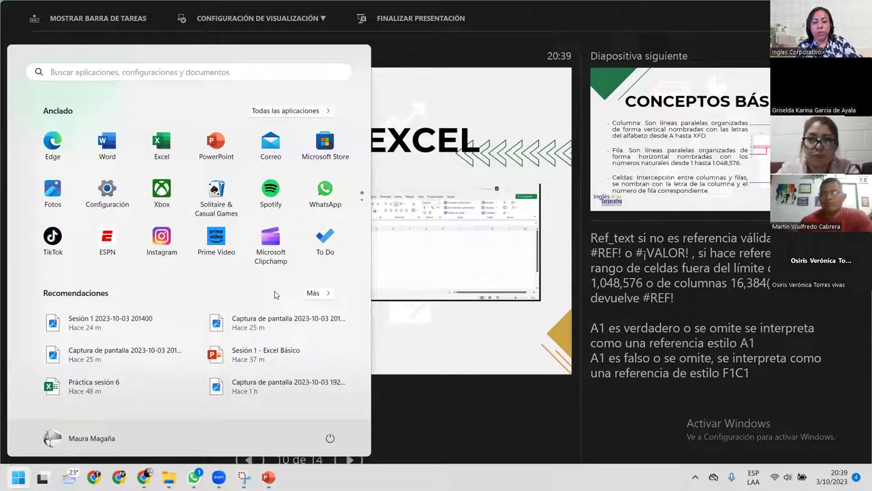
- Search the Start menu for 'excel' and launch the Excel app
text(excel)
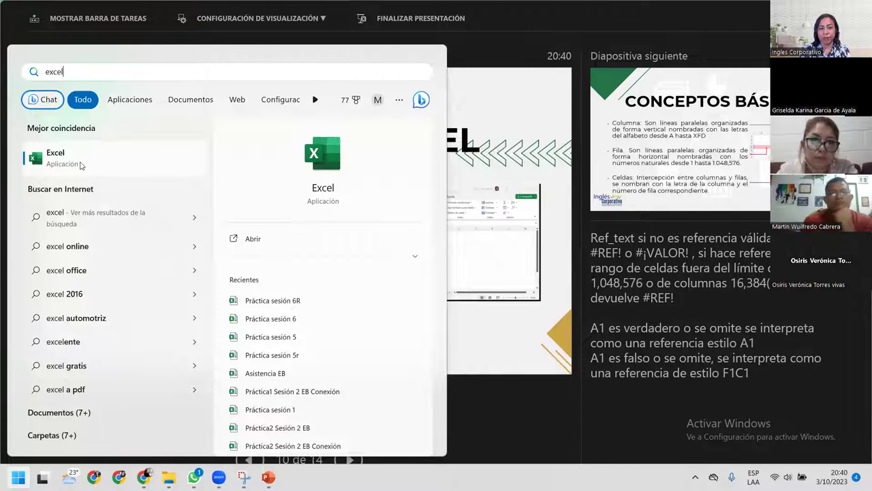
click(81, 165)
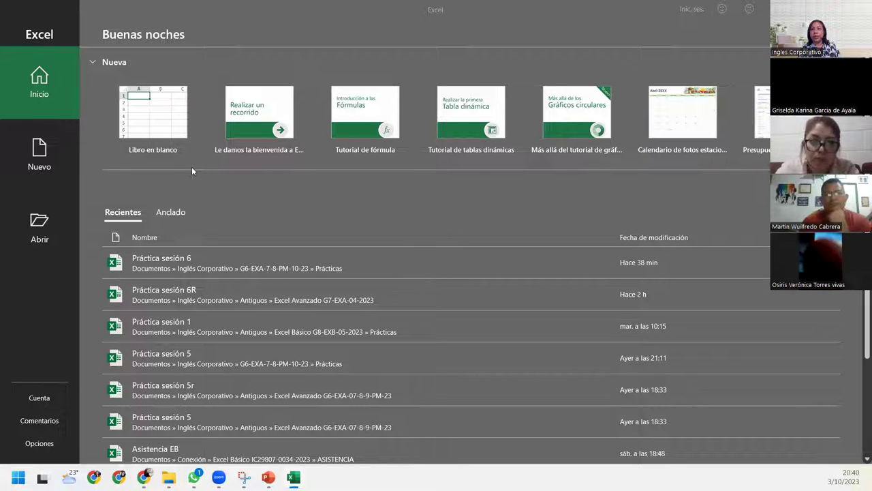
- Create the blank workbook Libro2, look over the Archivo start page, and return to the empty sheet
click(144, 123)
click(144, 123)
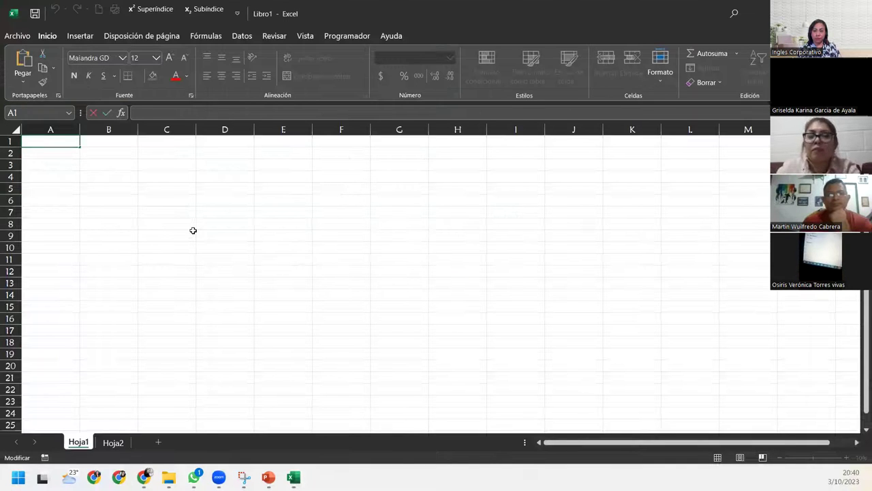
click(17, 37)
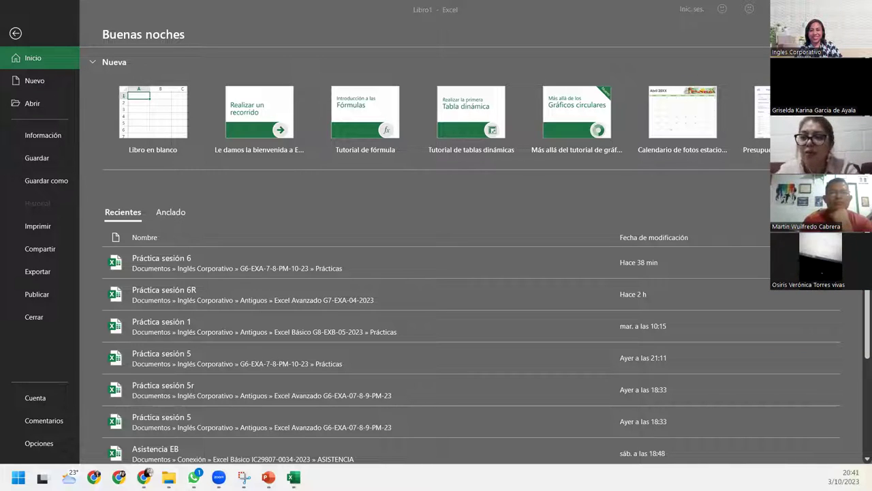
click(143, 131)
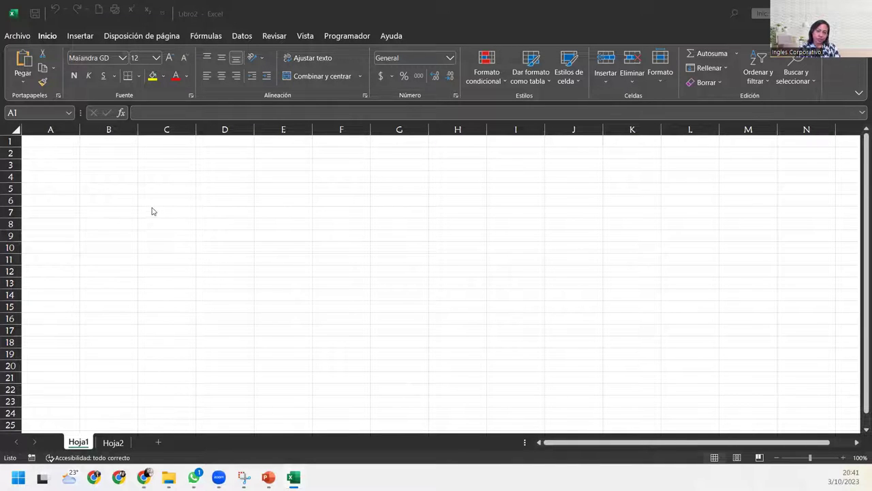
click(23, 36)
click(25, 36)
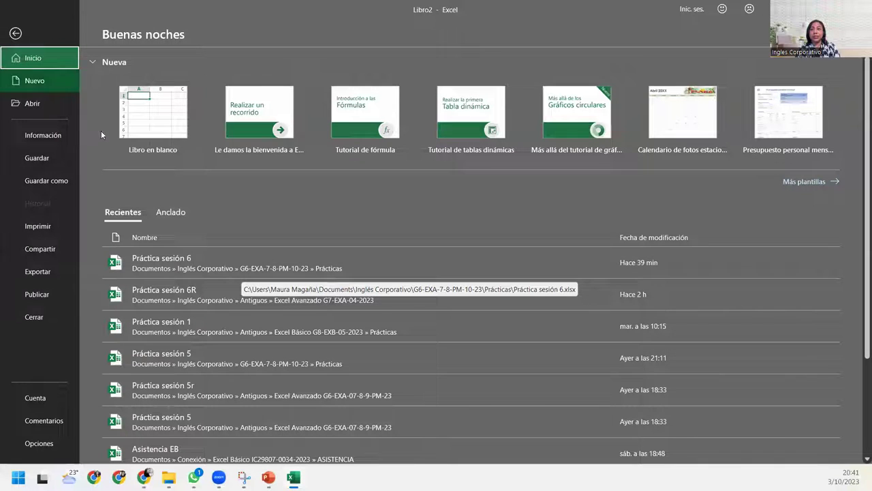
click(15, 33)
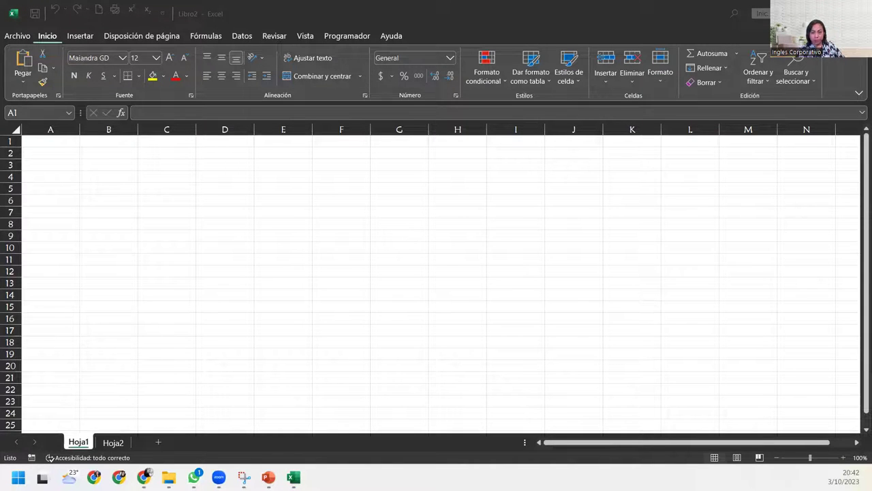
- Switch from Excel back to the VENTANA DE EXCEL slide in the slideshow
key(alt+Tab)
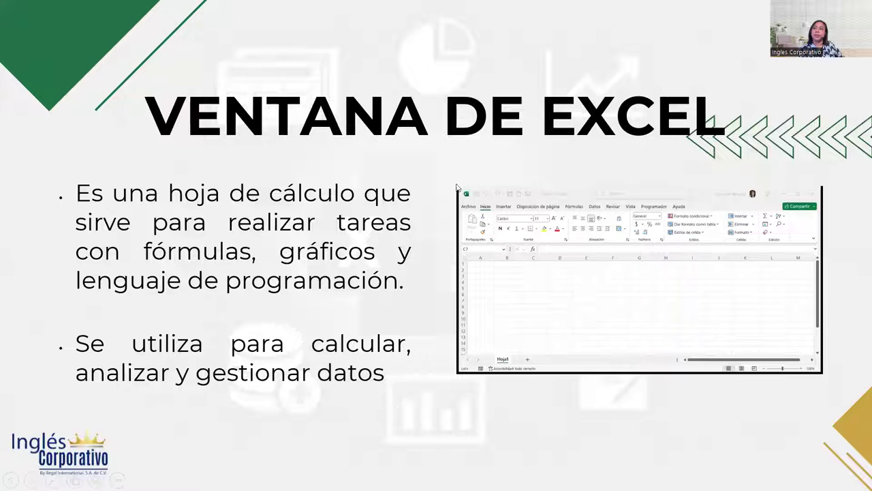
- Advance to the CONCEPTOS BÁSICOS slide, then switch back to the Libro2 workbook
key(Right)
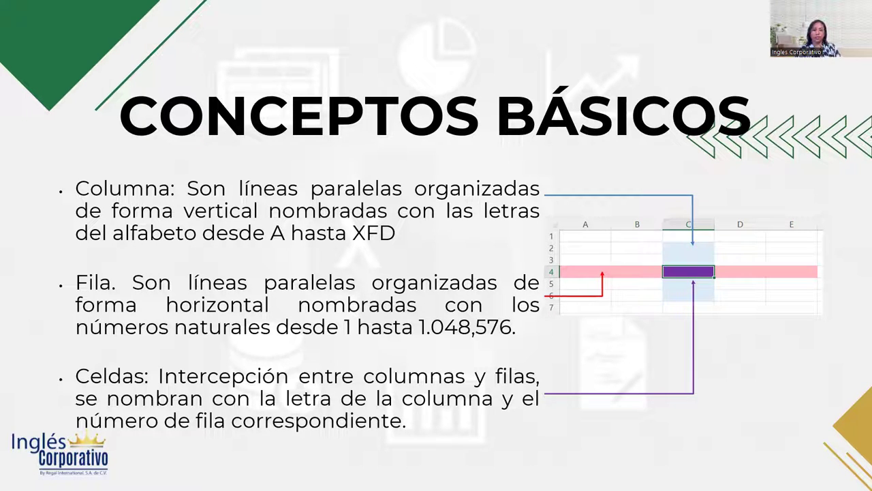
key(alt+Tab)
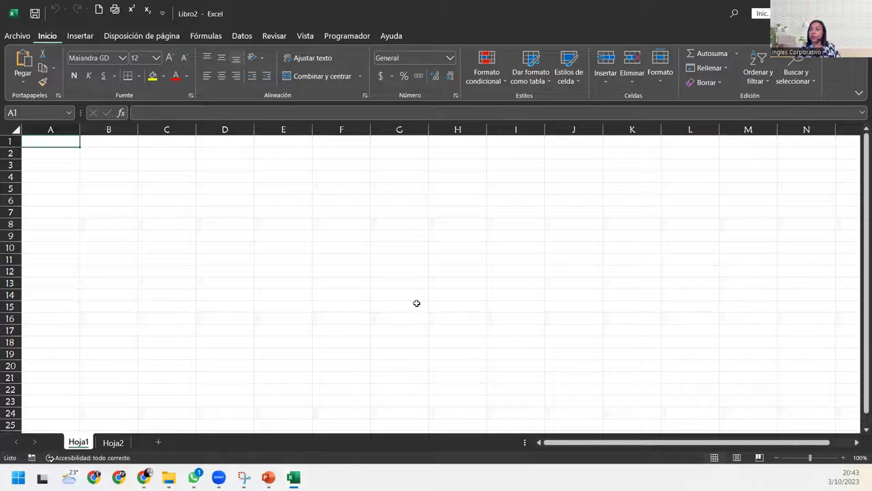
- In Libro1, select cell B2, columns A, B, C and J, then cell J1, and jump to column XFD
key(alt+Tab)
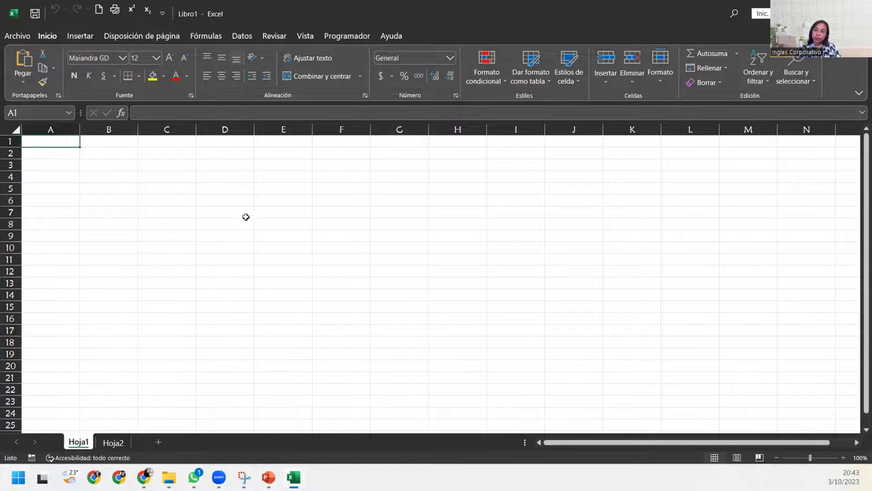
click(100, 148)
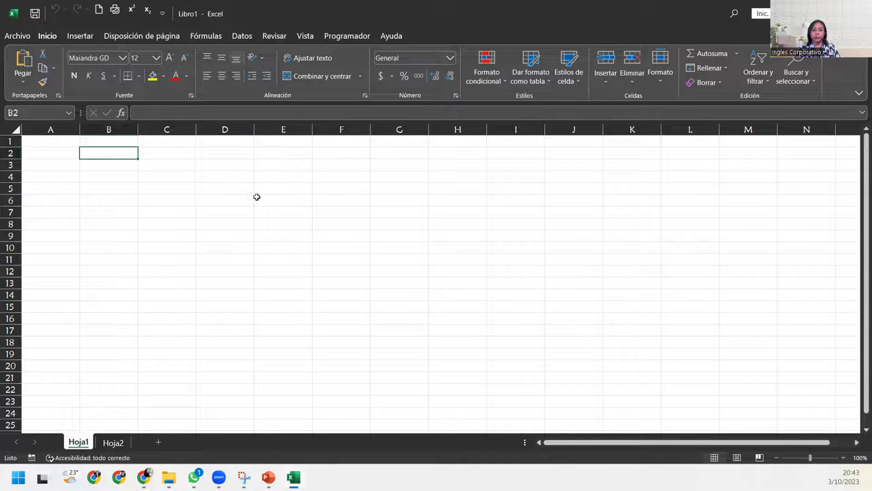
click(68, 127)
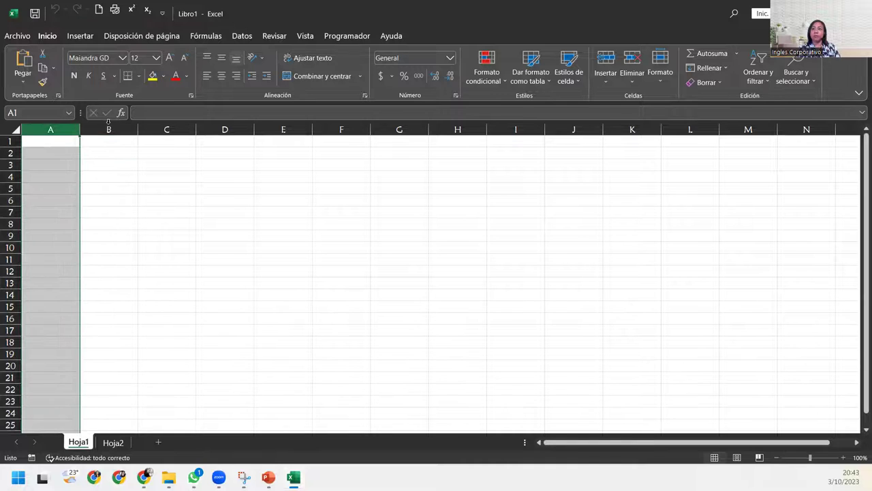
click(106, 128)
click(162, 129)
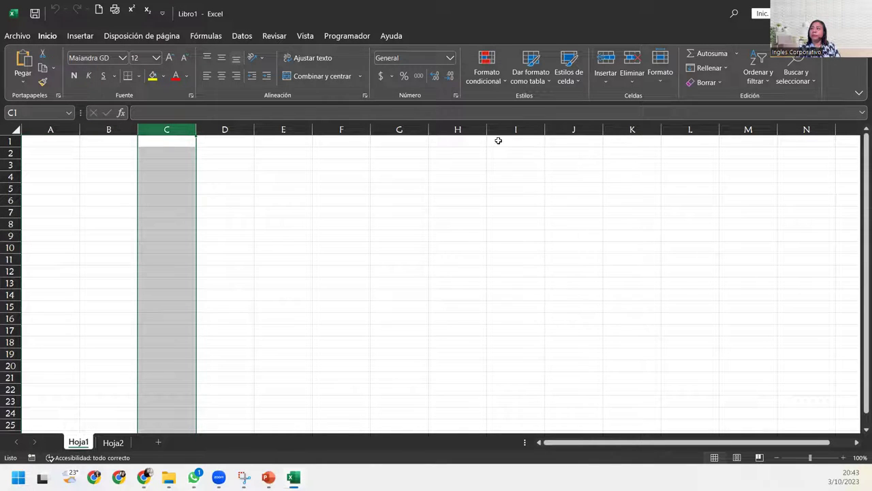
click(554, 127)
click(556, 144)
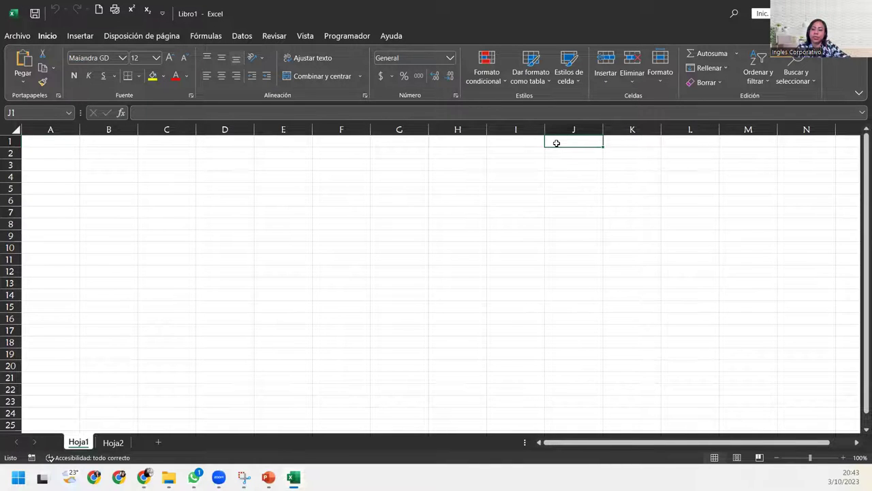
key(ctrl+Right)
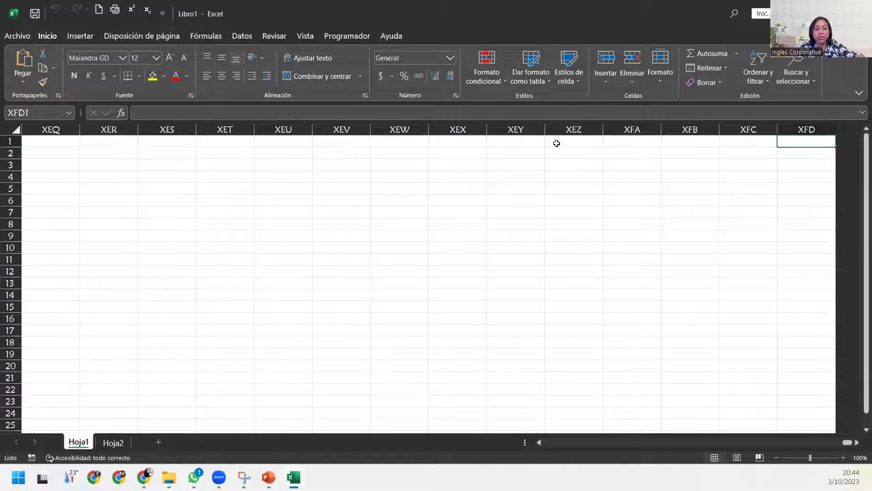
- Select row 1 out to XFD1, then select only cell XEQ1, and return to A1
key(shift+space)
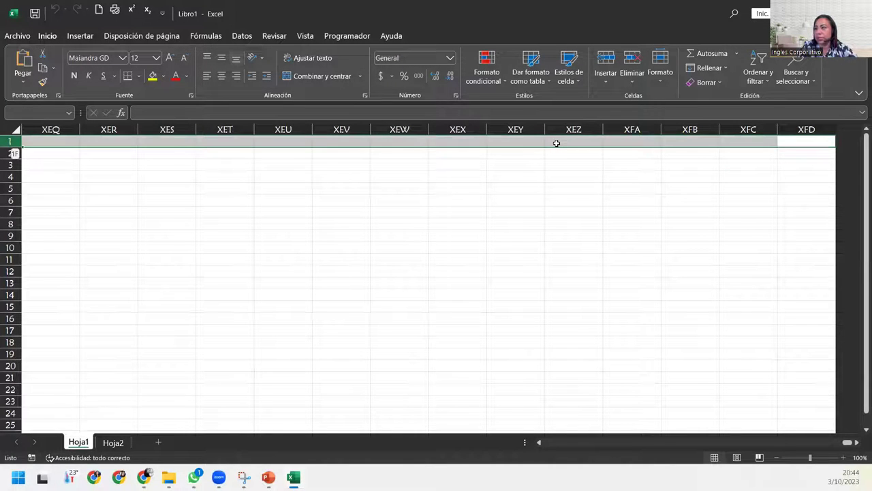
drag(557, 143, 556, 143)
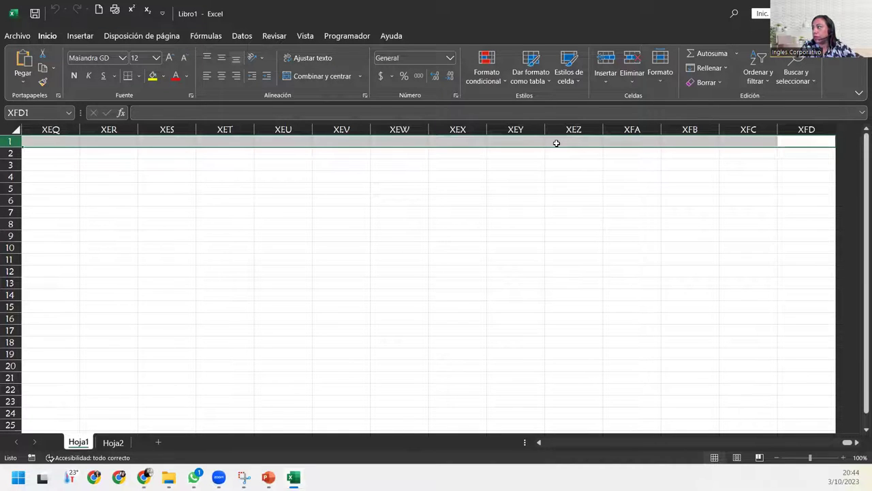
click(34, 140)
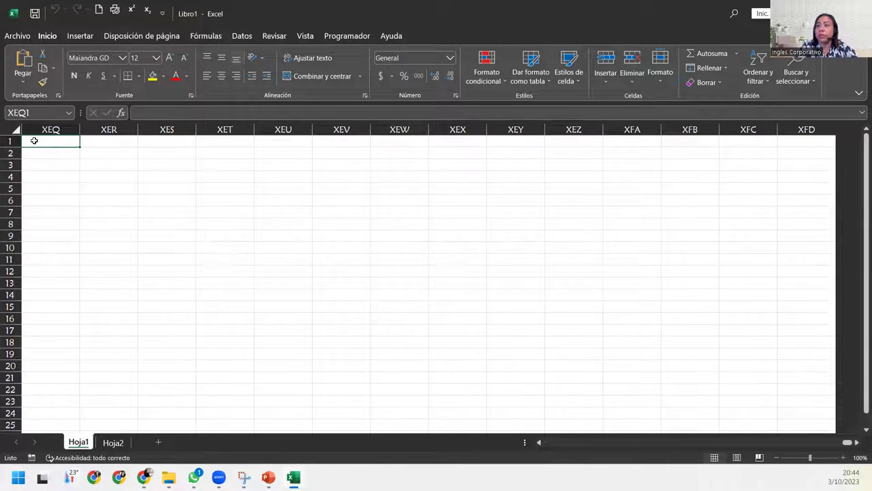
key(ctrl+Home)
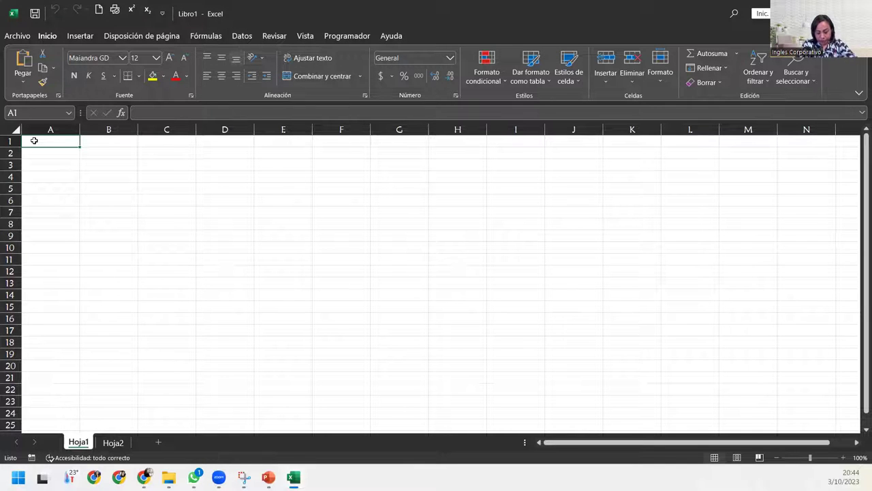
- Select row 1, then extend a selection from A1 across row 1 to column XFD and return to A1
click(10, 141)
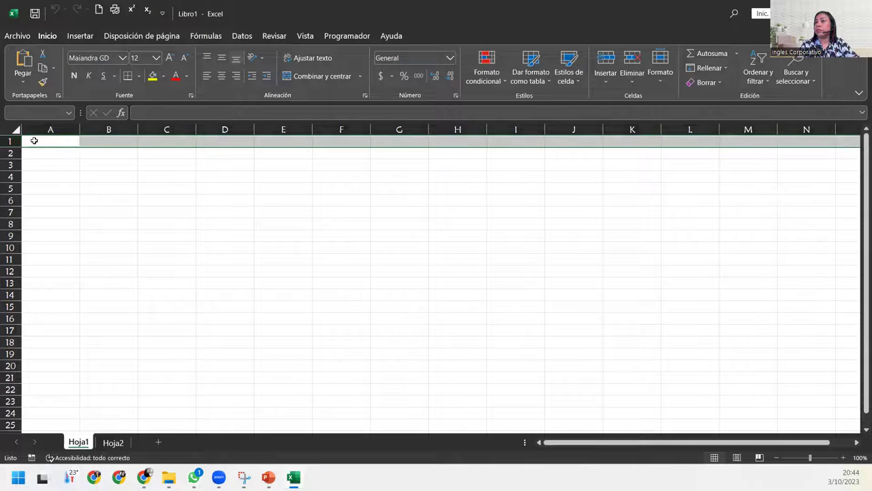
click(33, 141)
key(shift+Right)
key(shift+Right)
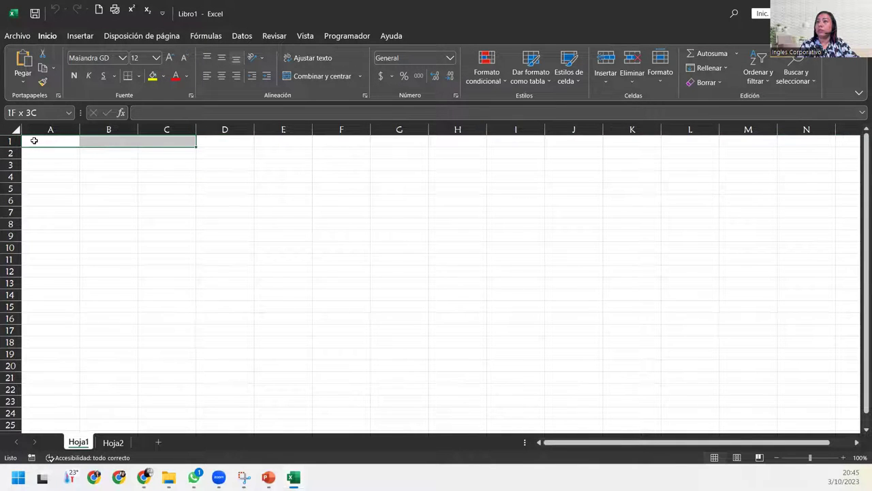
key(shift+Right)
key(shift+Right)
key(shift+Right)
key(shift+Right)
key(shift+Right)
key(shift+Right)
key(shift+Right)
key(shift+Right)
key(shift+Right)
key(shift+Right)
key(shift+Right)
key(shift+Right)
key(shift+Right)
key(shift+Right)
key(shift+Right)
key(shift+Right)
key(shift+Right)
key(shift+Right)
key(shift+Right)
key(shift+Right)
key(shift+Right)
key(shift+Right)
key(shift+Right)
key(shift+Right)
key(shift+Right)
key(shift+Right)
key(shift+Right)
key(shift+Right)
key(shift+Right)
key(shift+Right)
key(shift+Right)
key(shift+Right)
key(shift+Right)
key(shift+Right)
key(ctrl+shift+Right)
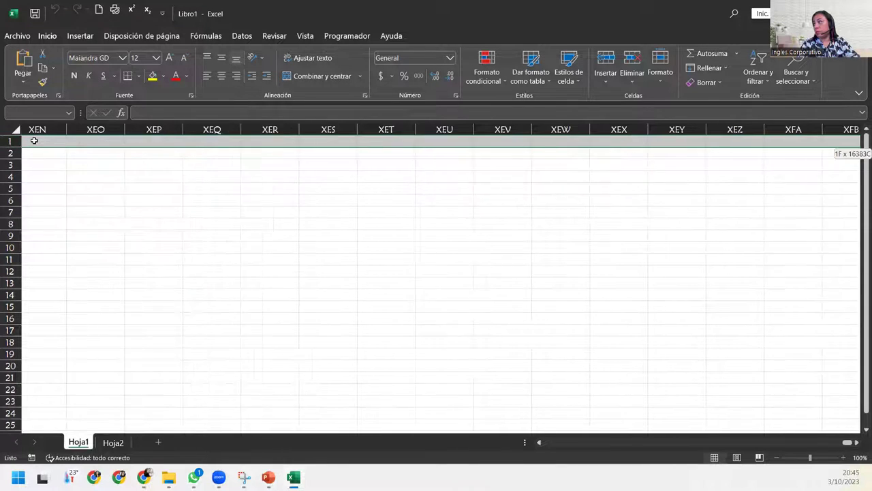
key(shift+Left)
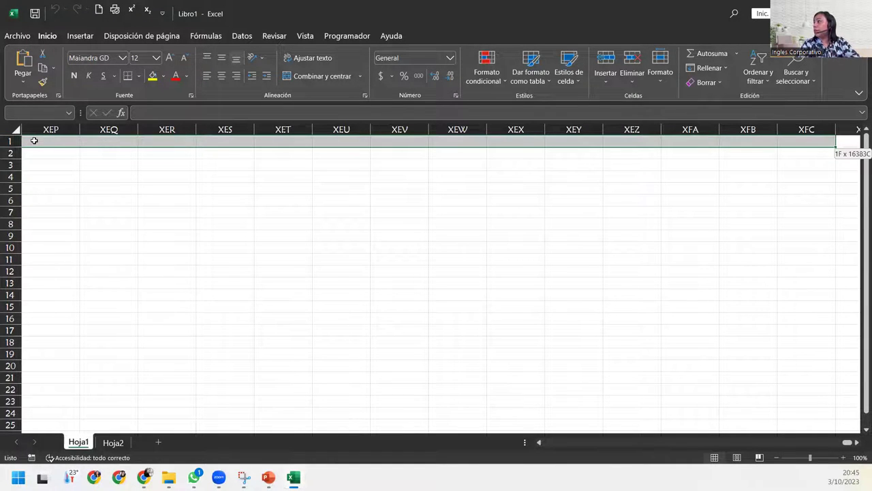
key(shift+Right)
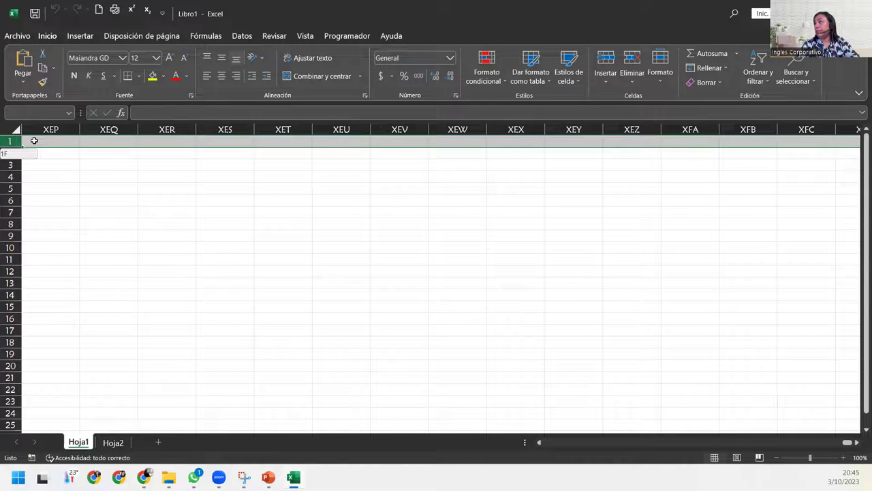
key(shift+Left)
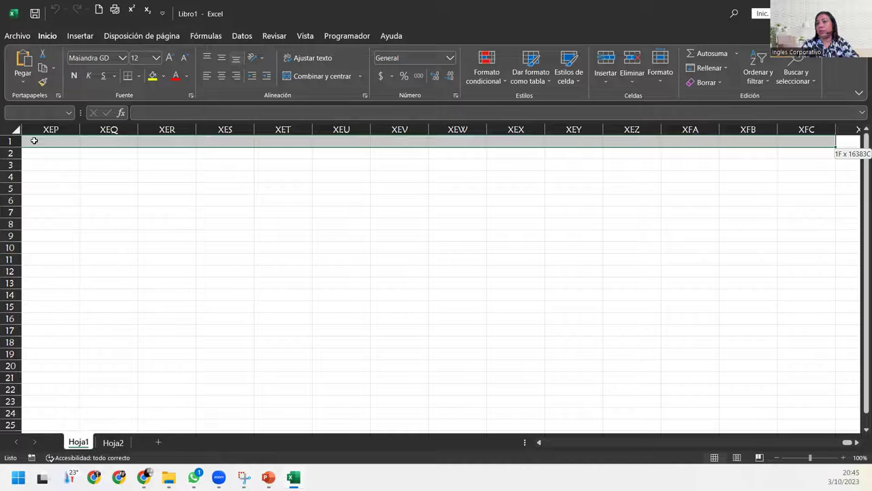
key(ctrl+Home)
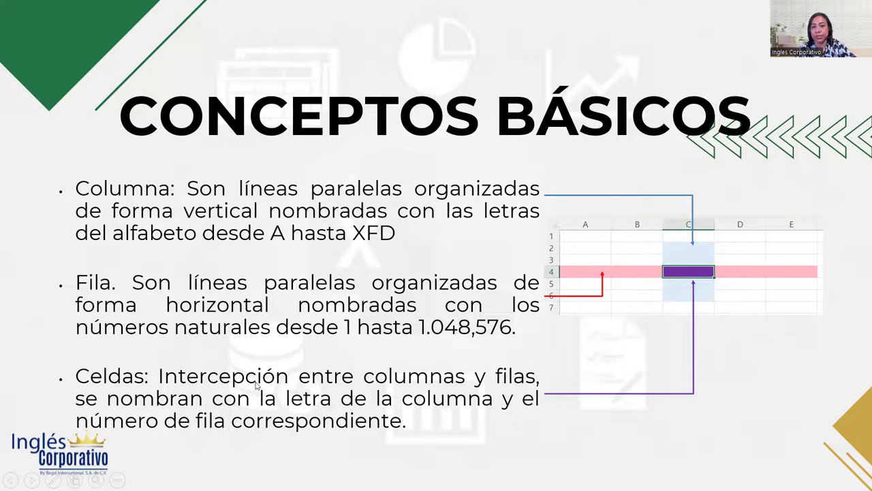
- Back in the workbook, jump to the sheet's last row, return to the top, and move down one cell
key(alt+Tab)
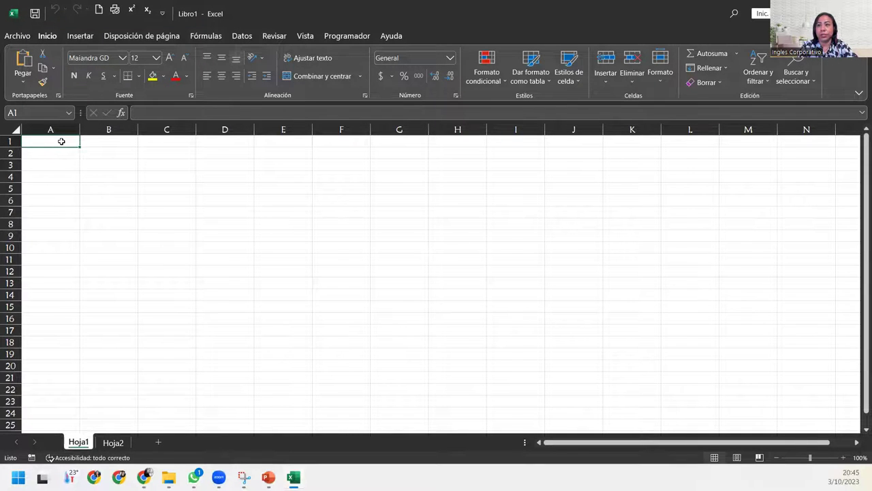
key(ctrl+Down)
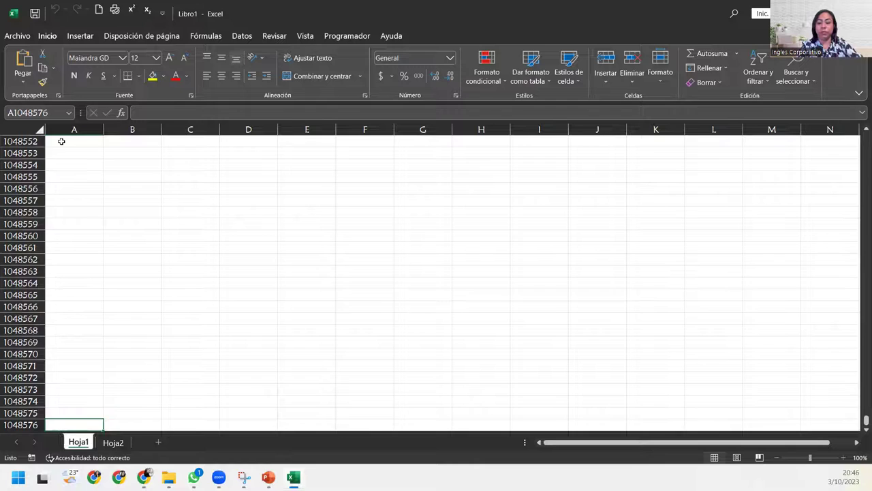
key(ctrl+Up)
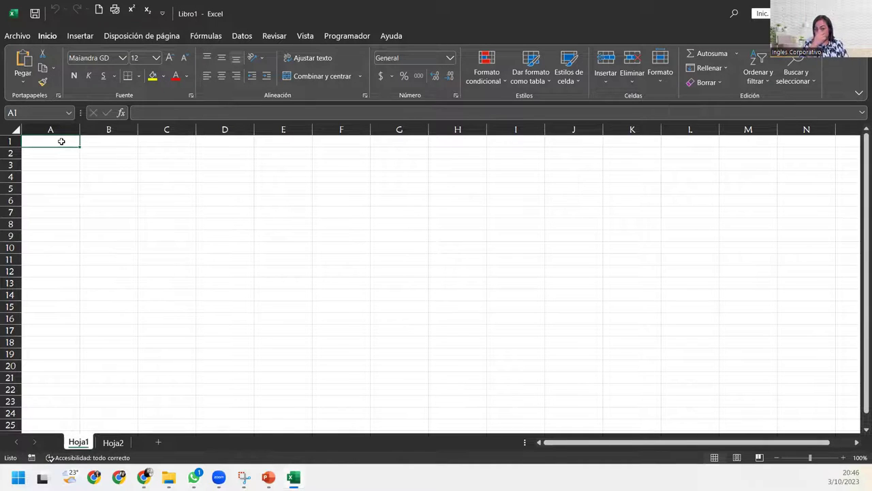
key(Down)
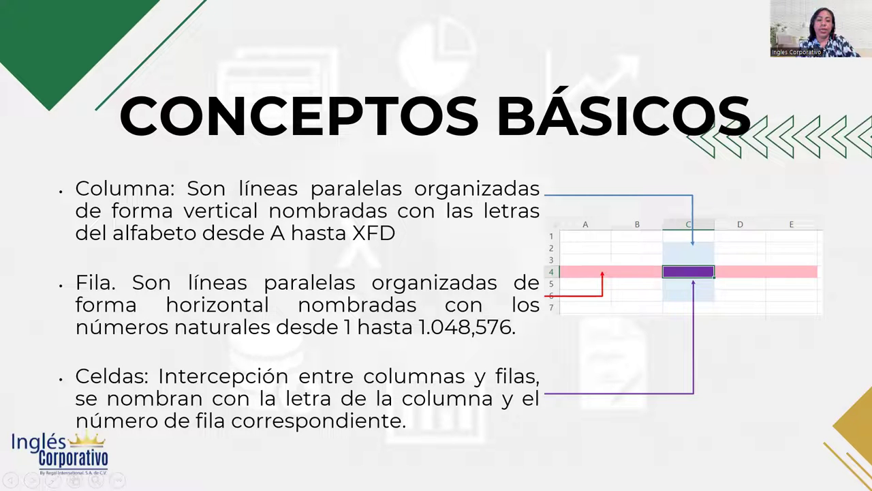
- Return to Libro1 and select cells D6, F6, G7, H15 and F15 in turn
key(alt+Tab)
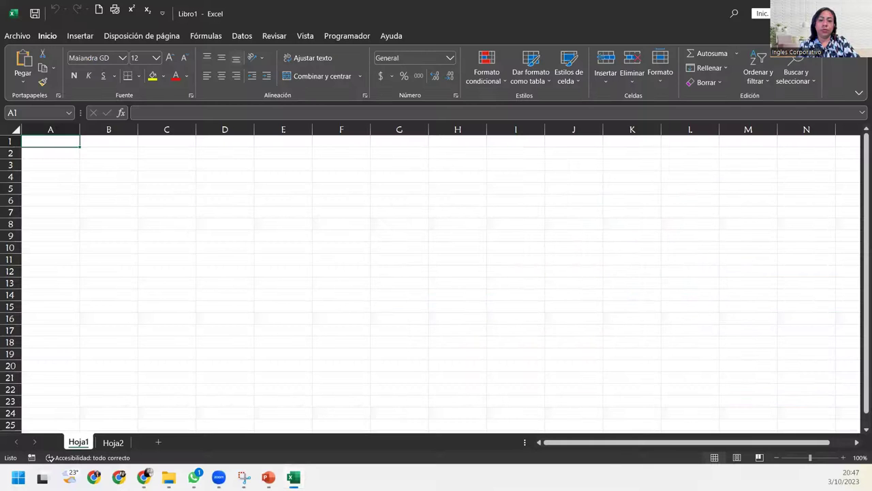
click(242, 202)
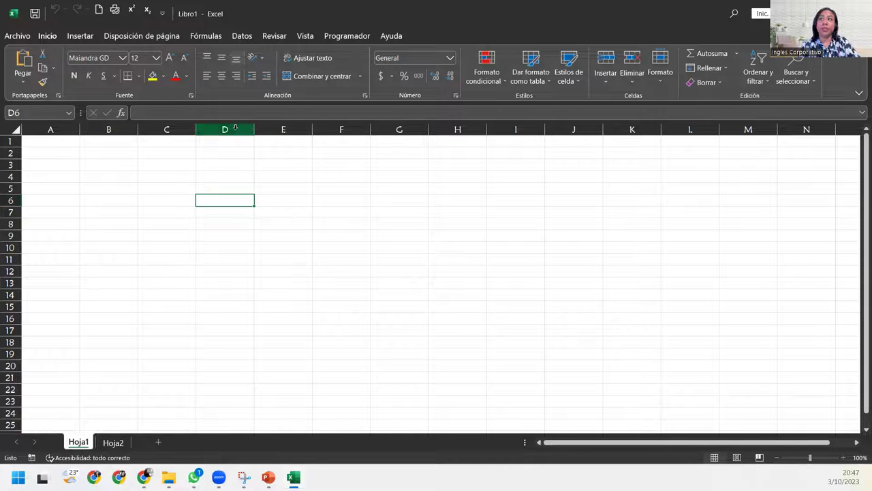
click(360, 201)
click(417, 216)
click(440, 307)
click(315, 310)
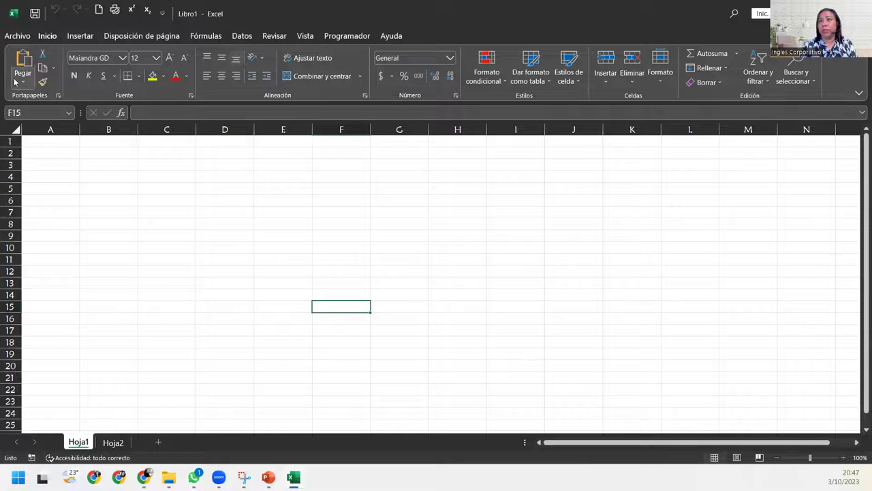
- Open the File backstage, view the workbook's Info page, and return to the start page
click(20, 35)
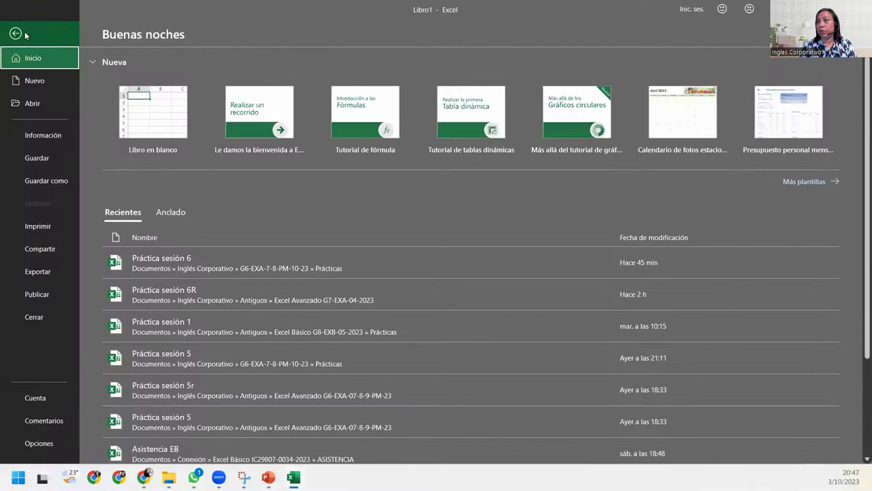
click(47, 138)
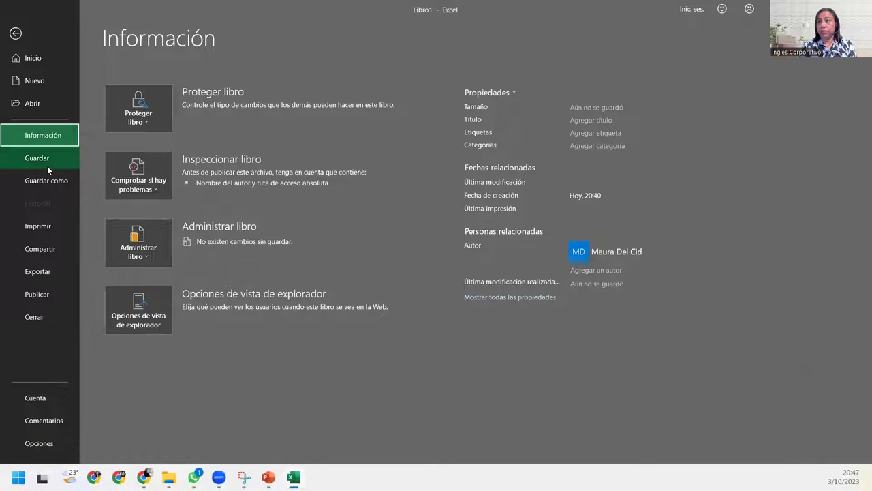
click(42, 56)
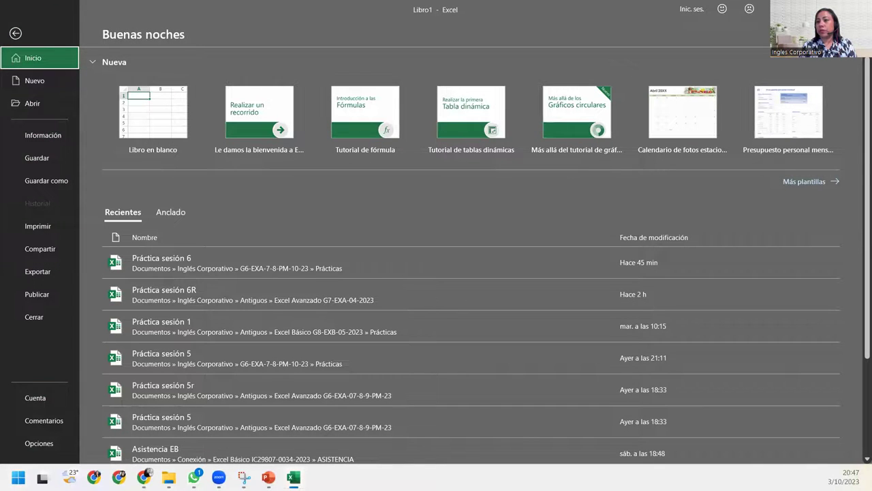
- In Excel Options > General, set Tema de Office to 'Utilizar la configuración del sistema' and apply
click(39, 443)
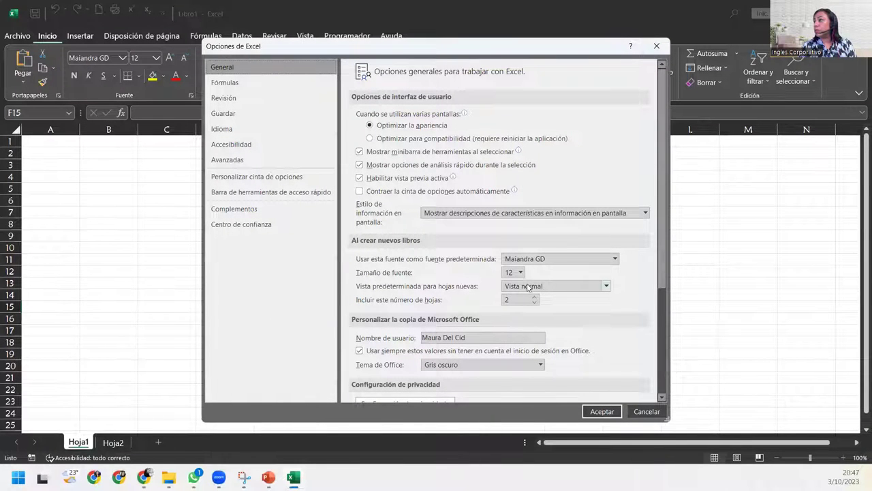
scroll(489, 283, down, 3)
click(467, 216)
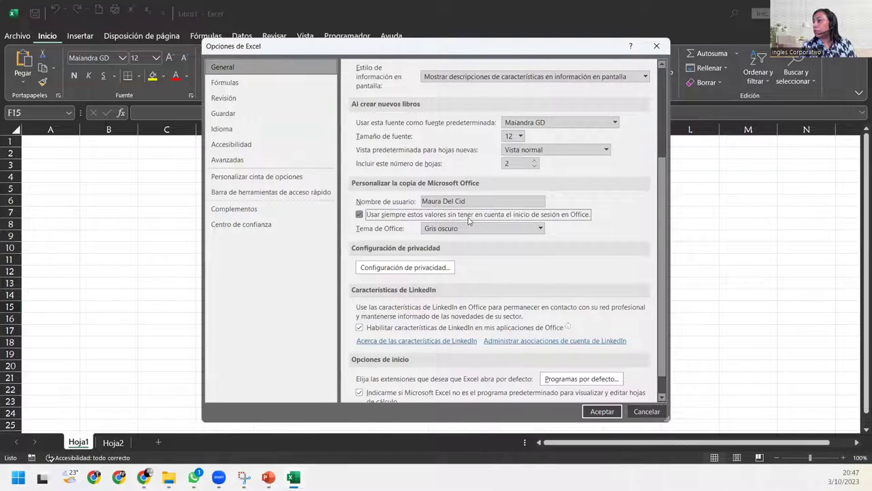
click(466, 215)
click(466, 229)
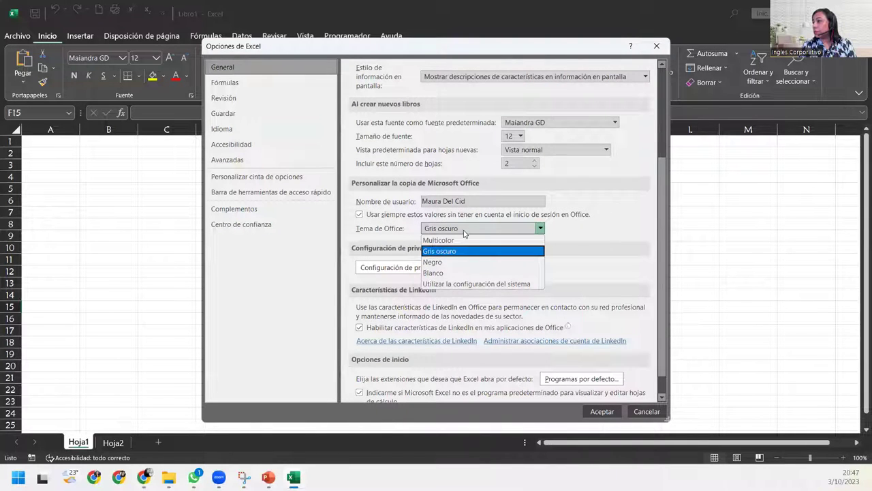
click(452, 285)
click(603, 411)
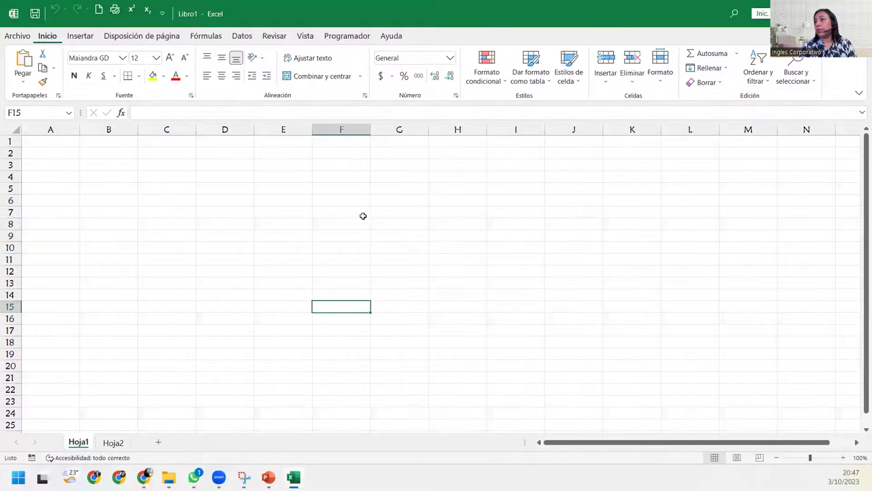
click(295, 306)
click(215, 225)
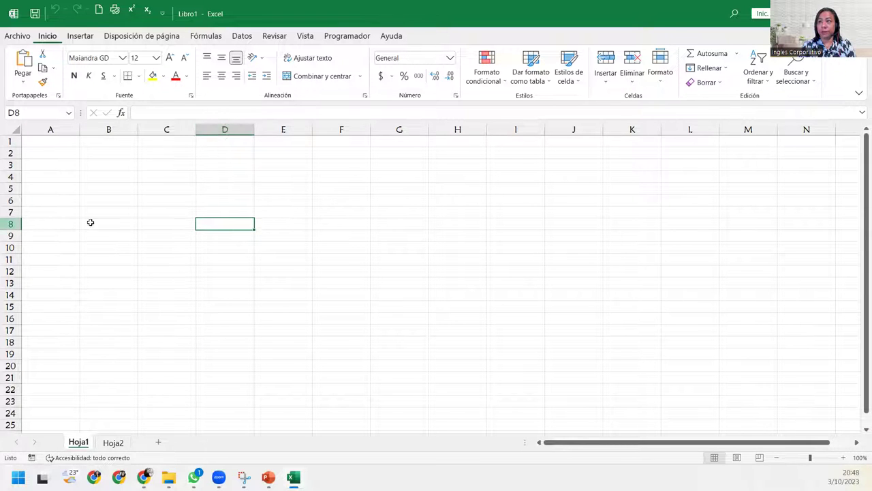
click(525, 224)
click(539, 335)
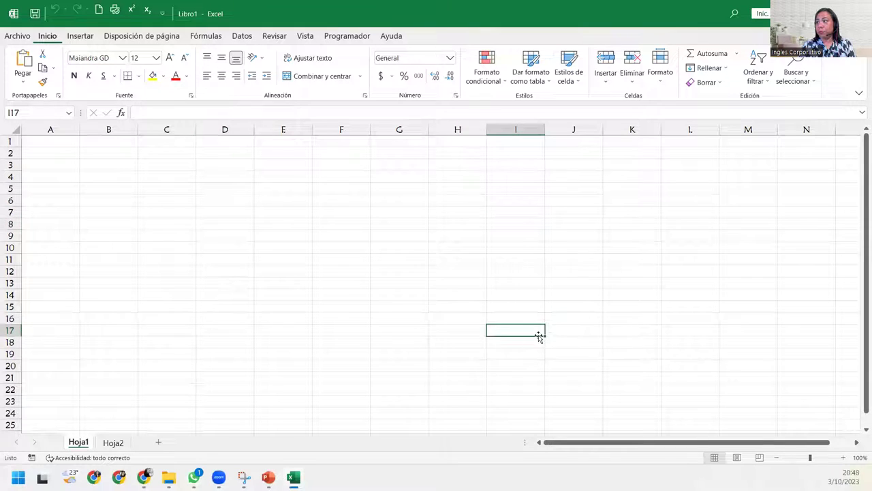
click(397, 337)
click(228, 314)
click(199, 279)
click(199, 273)
click(282, 212)
click(275, 150)
click(158, 185)
click(174, 257)
click(311, 288)
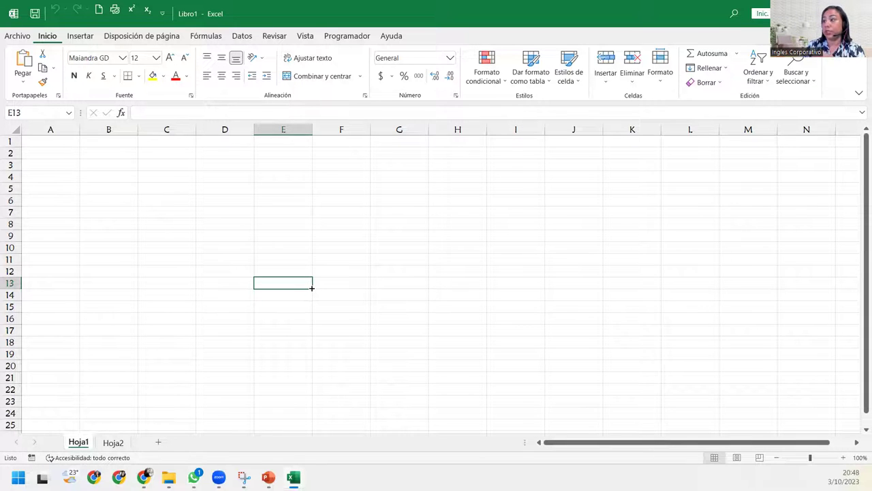
click(217, 222)
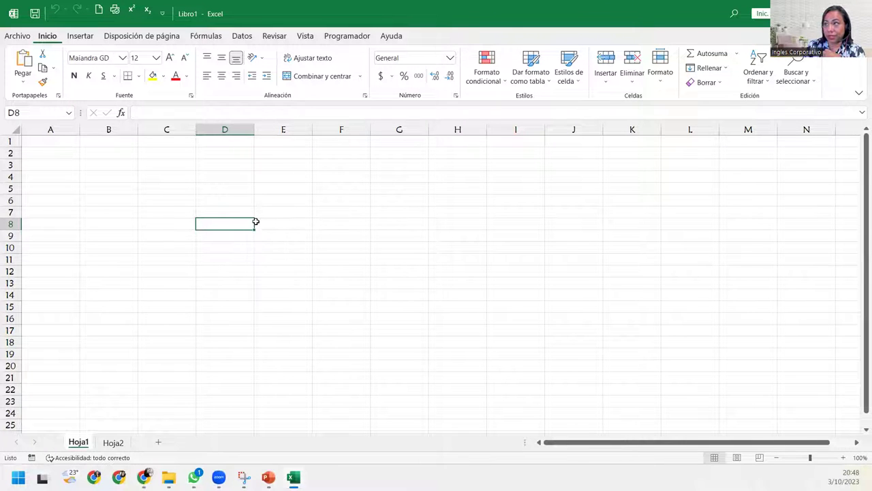
click(361, 198)
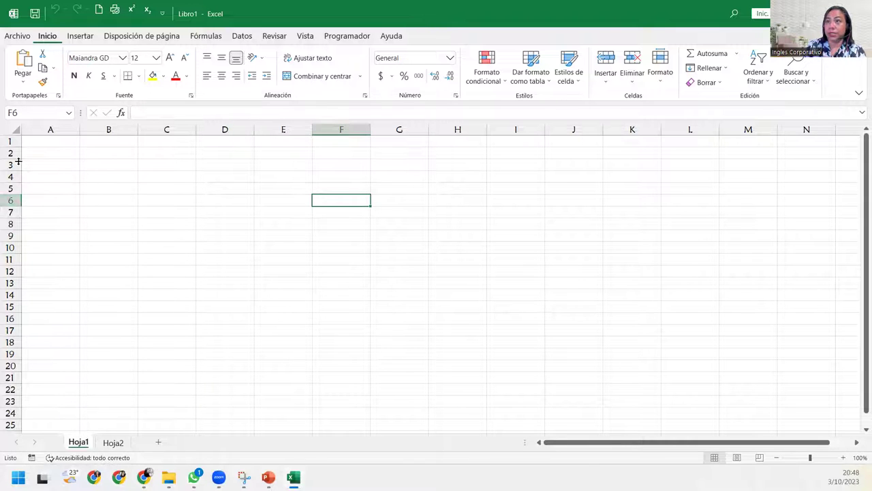
click(767, 362)
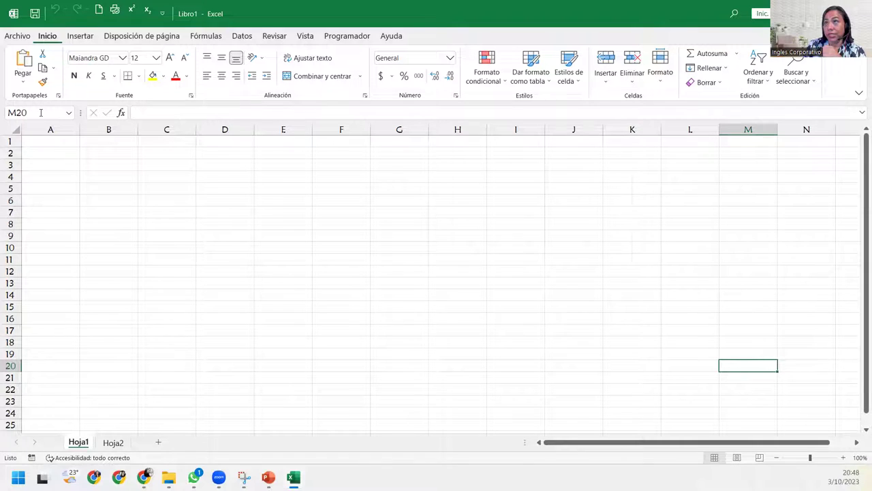
- Autoscroll down to cell I270, drag the scrollbar back to the top, and select A1
middle_click(534, 418)
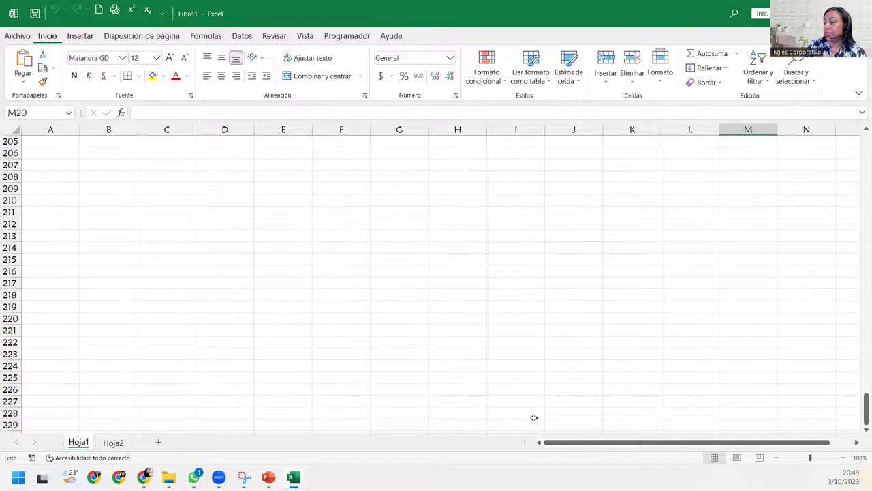
click(534, 415)
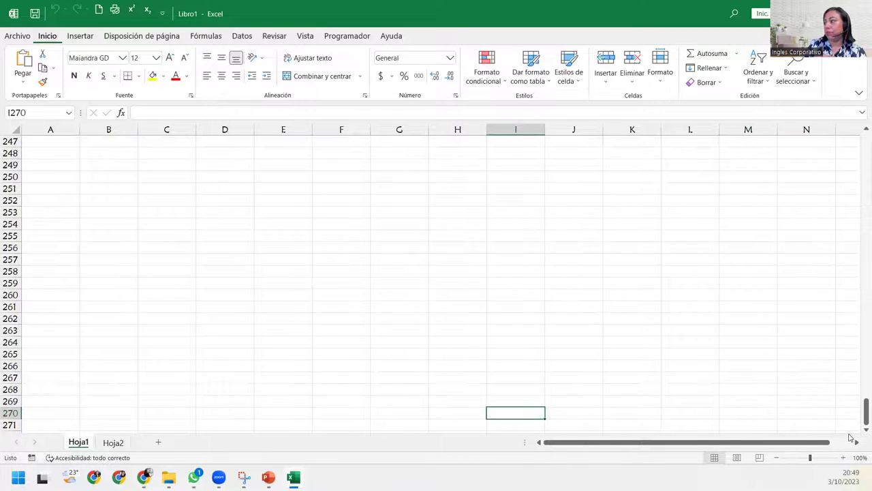
drag(859, 414, 862, 166)
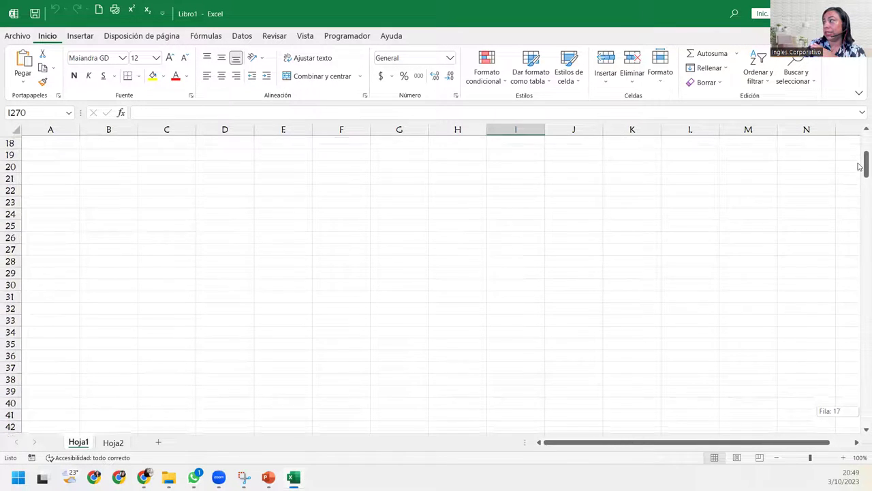
drag(860, 259, 859, 127)
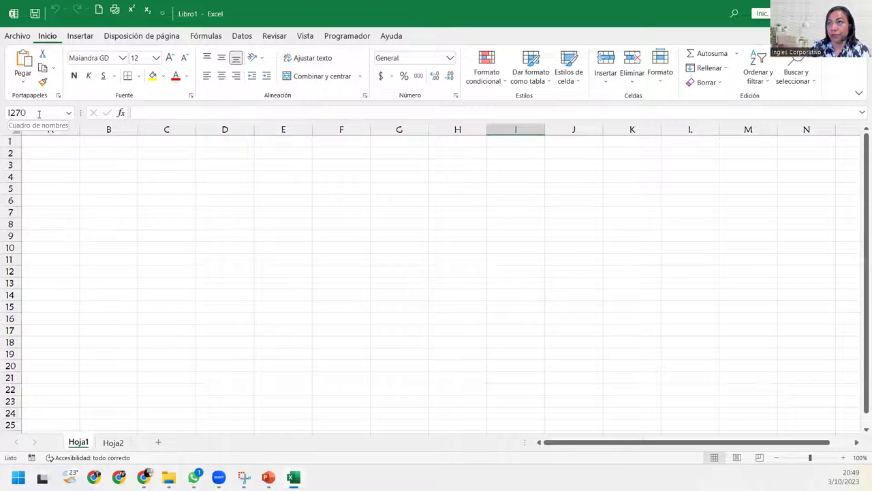
click(43, 140)
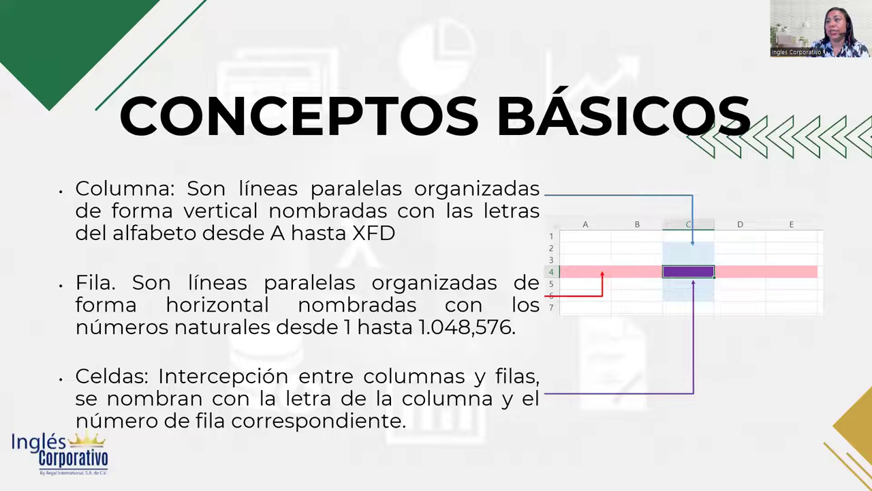
- Advance to the Rango, Celda activa and Rango activo slide, then return to the blank workbook
key(Right)
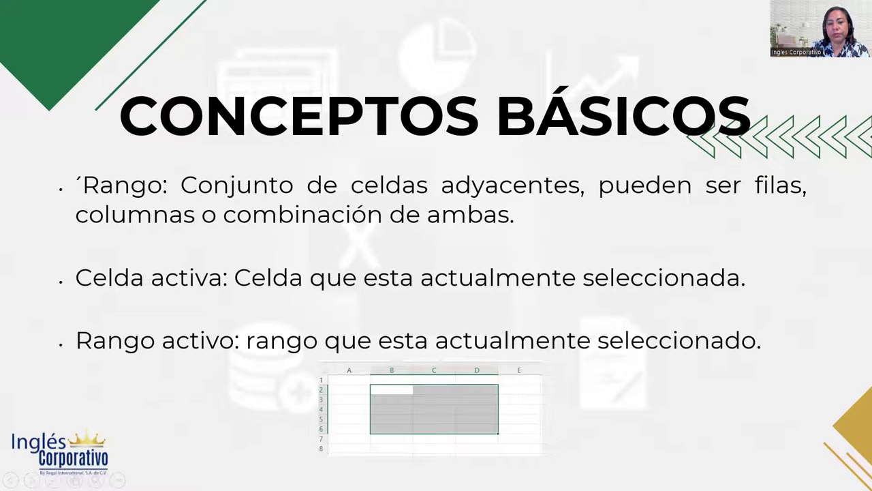
key(alt+Tab)
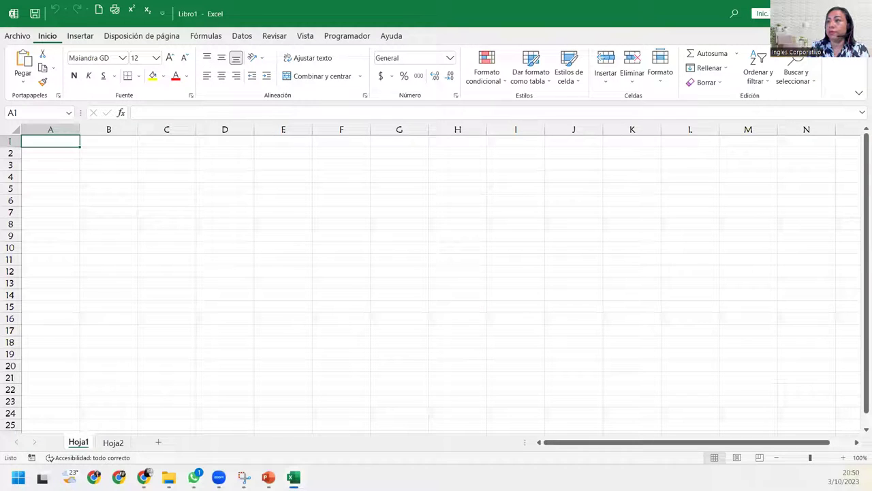
click(183, 143)
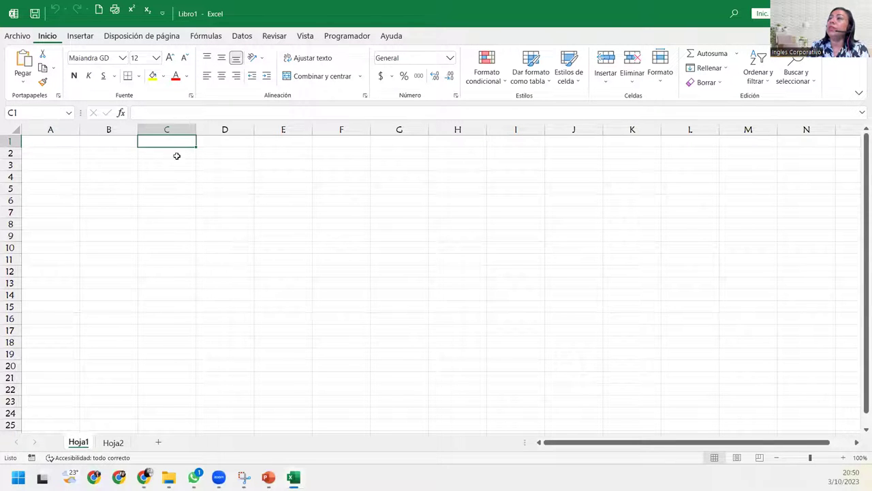
click(104, 162)
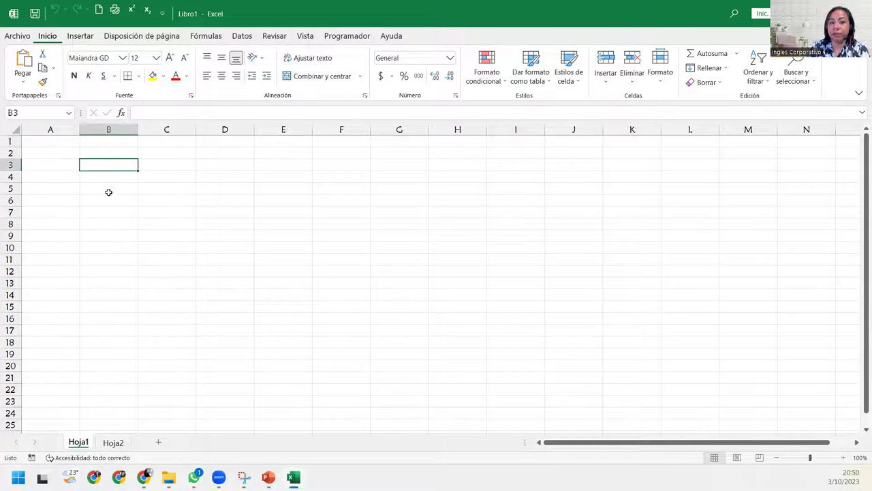
click(117, 220)
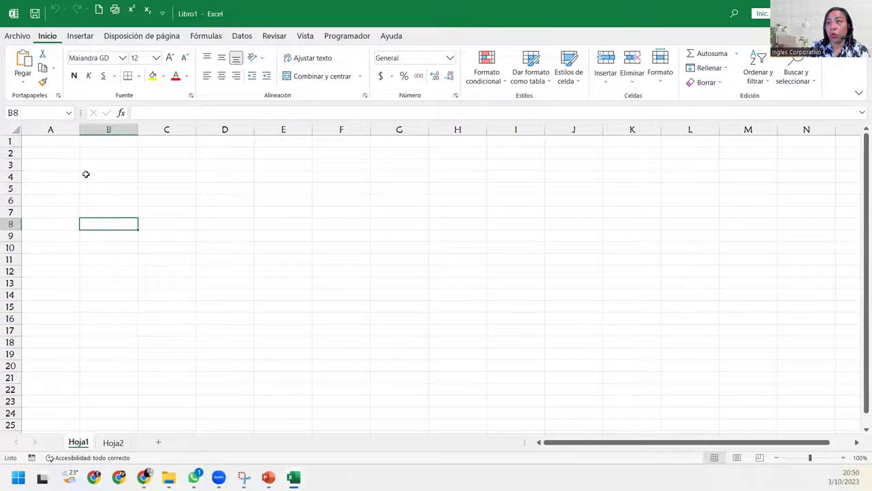
click(51, 139)
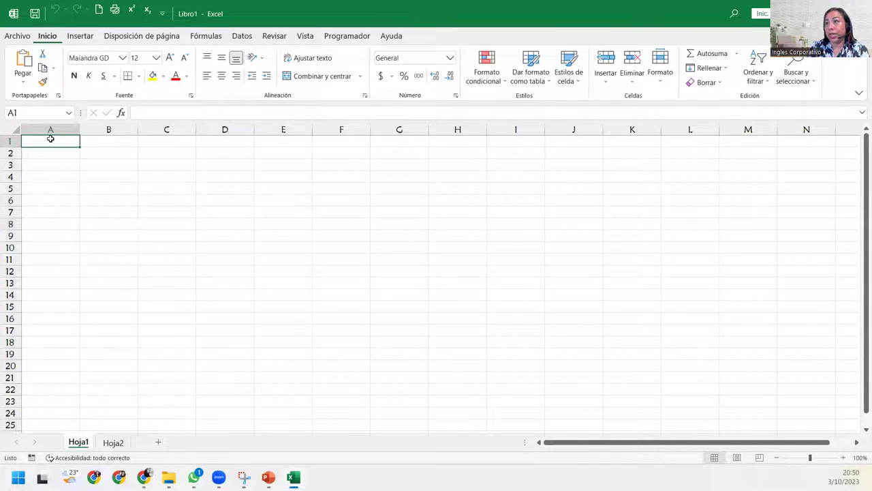
drag(51, 139, 281, 182)
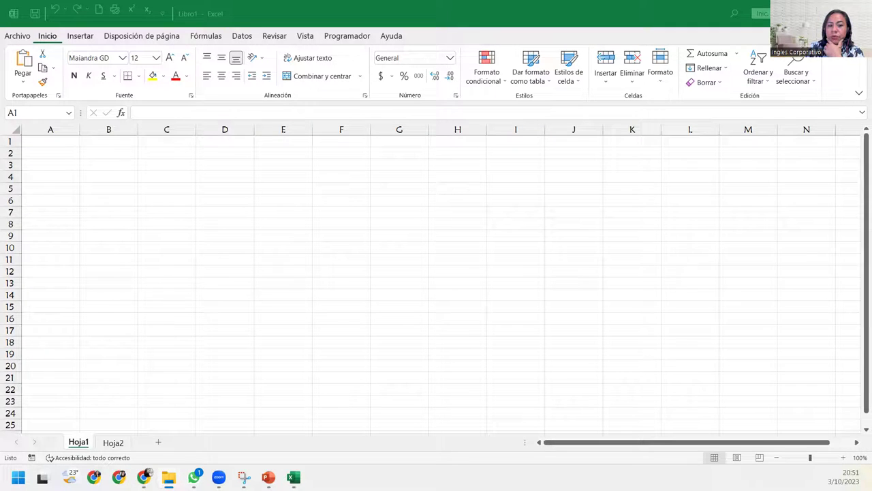
click(143, 476)
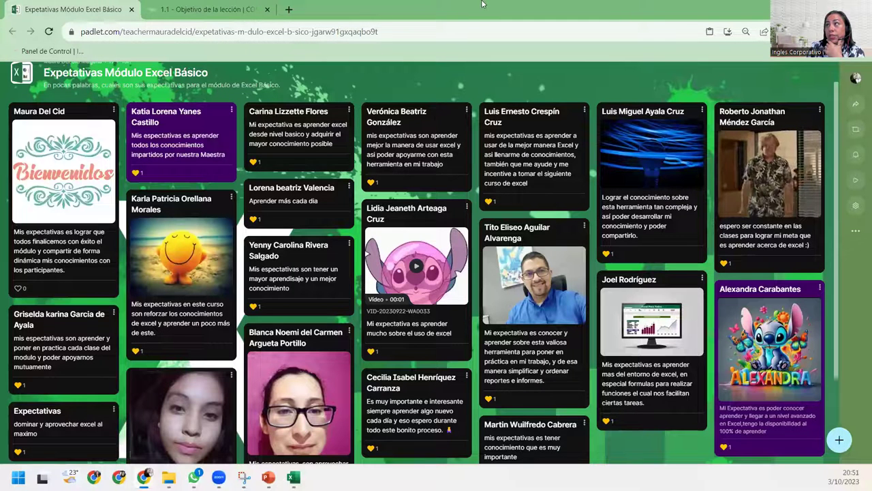
key(alt+Tab)
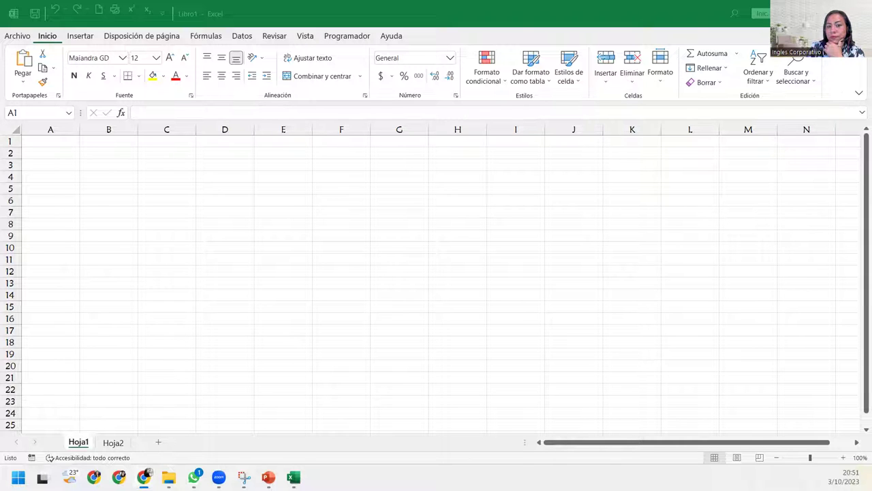
- Select B3, then build a non-adjacent selection of A1, B5, C10 and D15
click(130, 167)
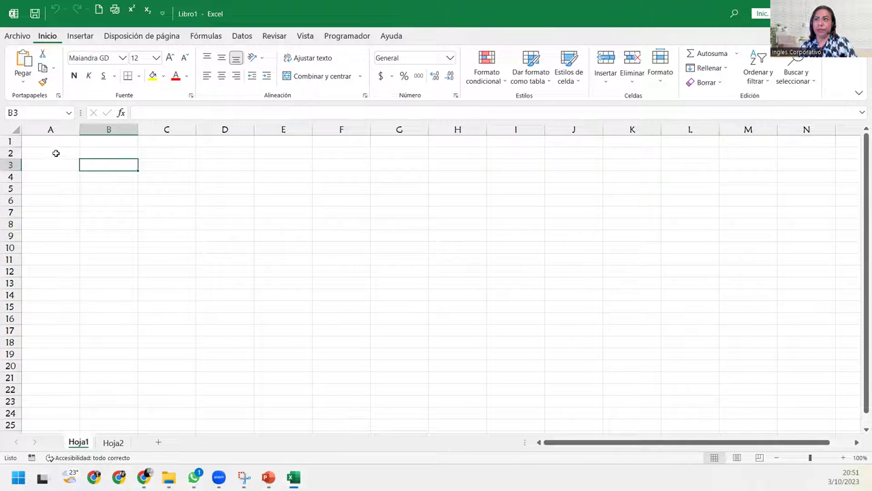
click(54, 141)
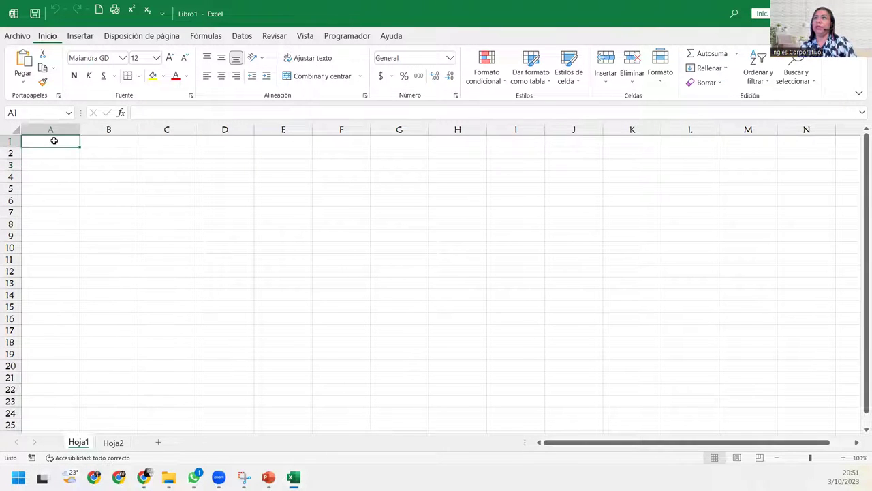
click(115, 185)
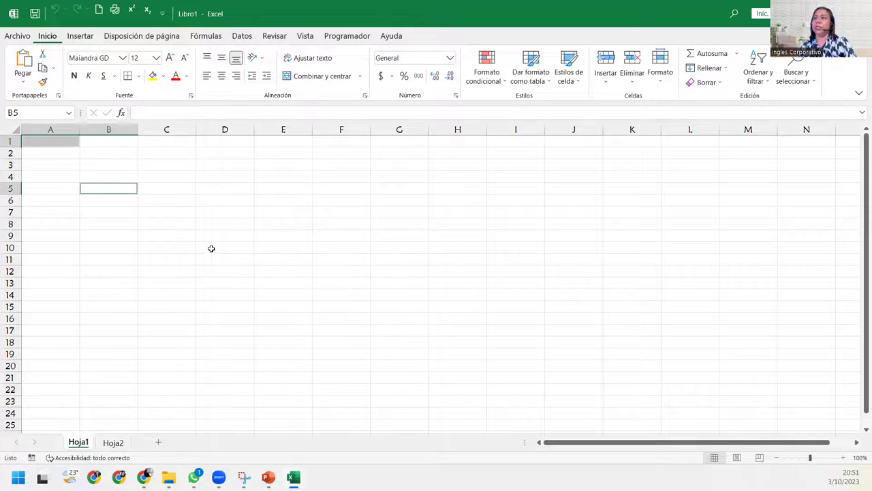
ctrl+click(178, 250)
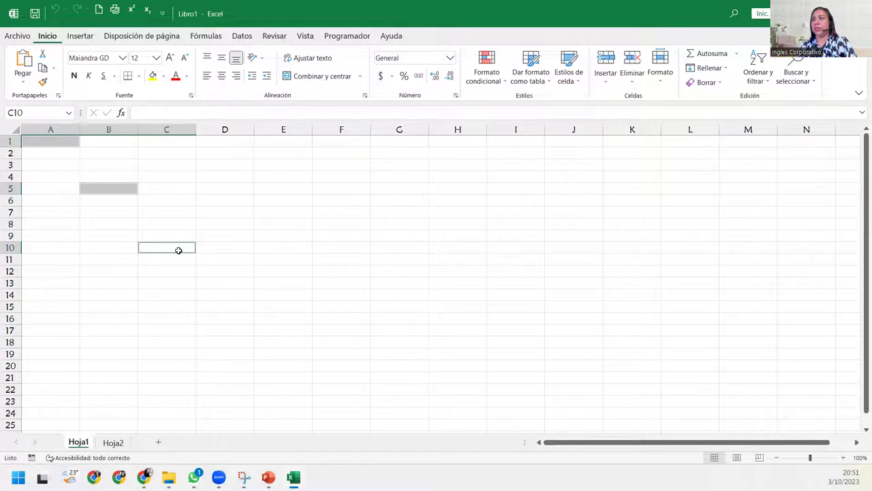
ctrl+click(229, 296)
ctrl+click(230, 296)
ctrl+click(229, 310)
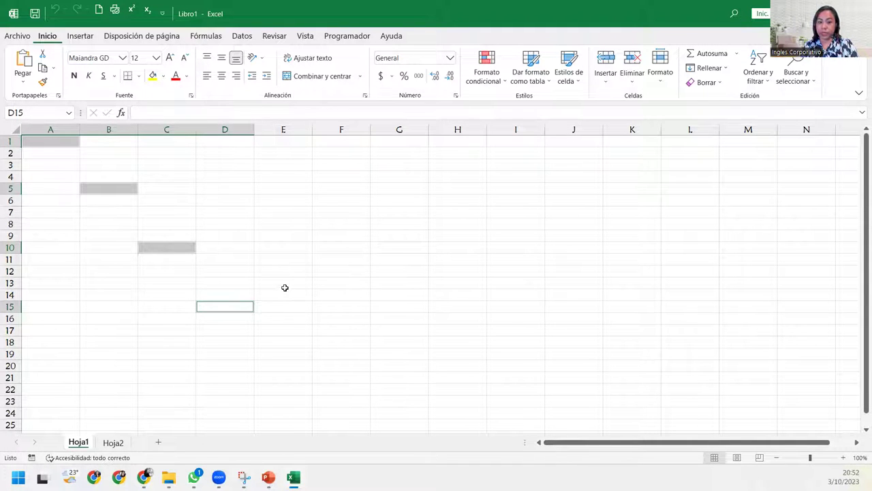
click(218, 216)
drag(111, 156, 280, 260)
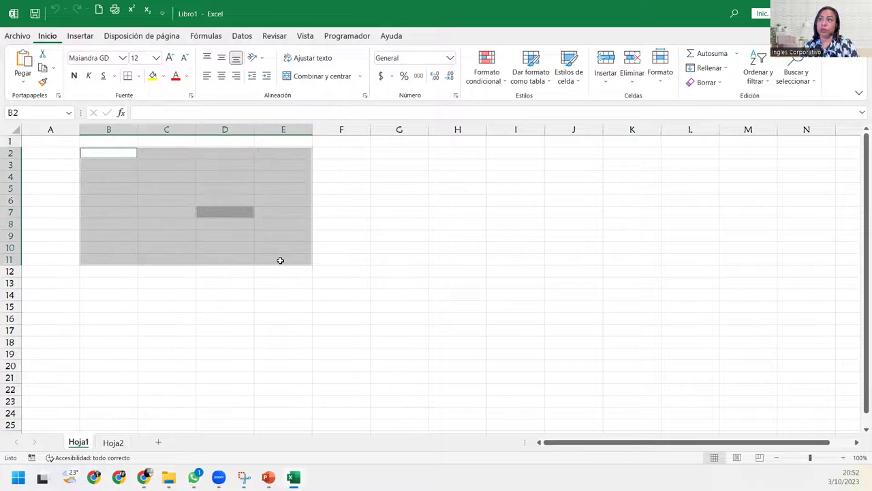
drag(141, 285, 457, 176)
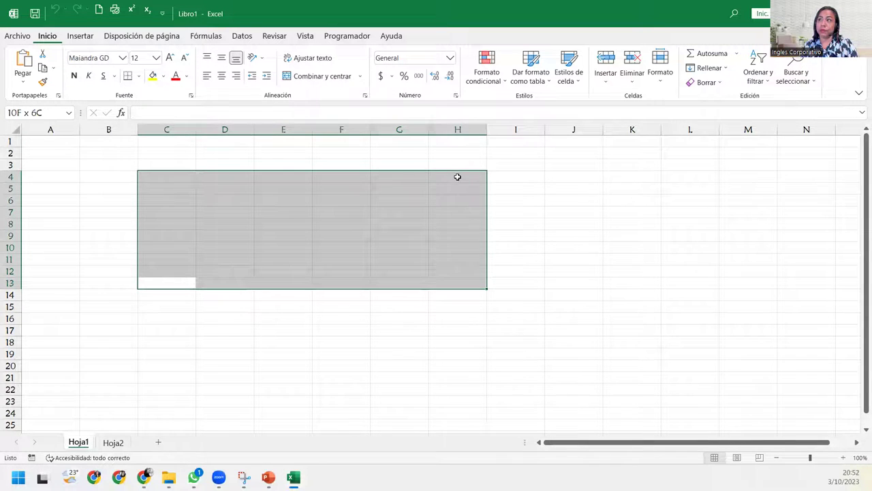
drag(55, 154, 68, 249)
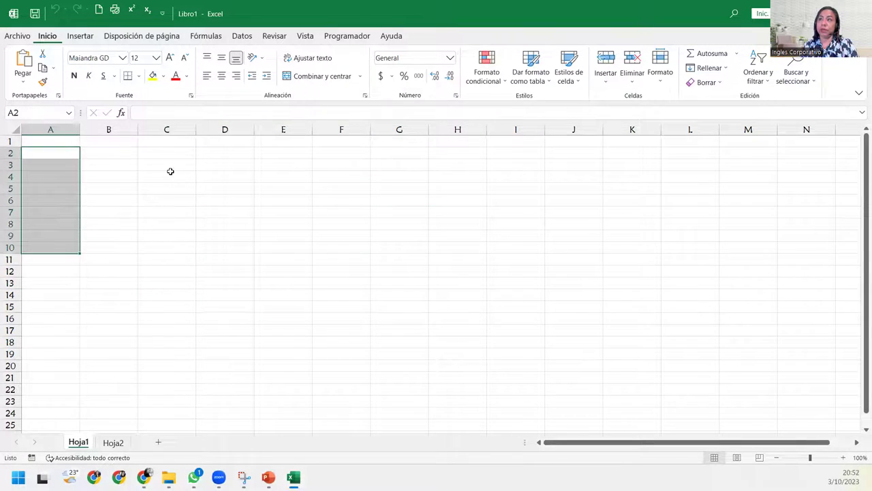
ctrl+drag(171, 171, 169, 260)
ctrl+drag(300, 190, 317, 260)
ctrl+drag(465, 185, 492, 261)
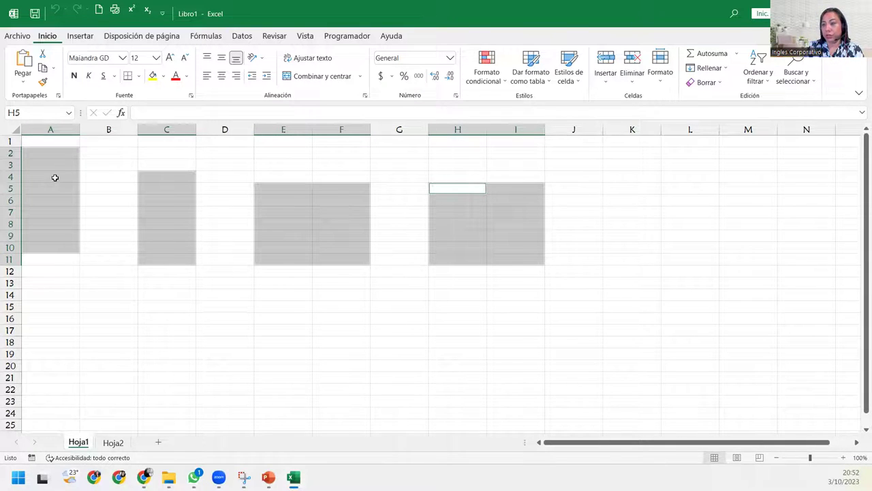
click(58, 270)
click(166, 283)
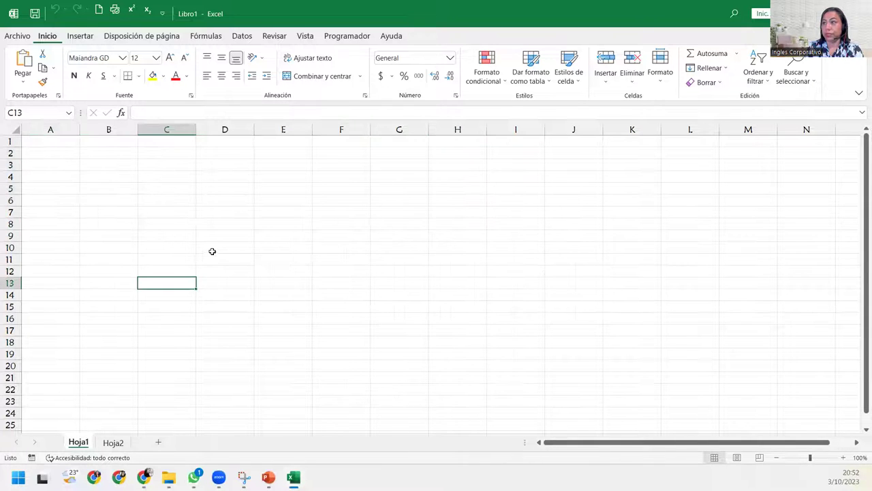
click(218, 223)
click(160, 205)
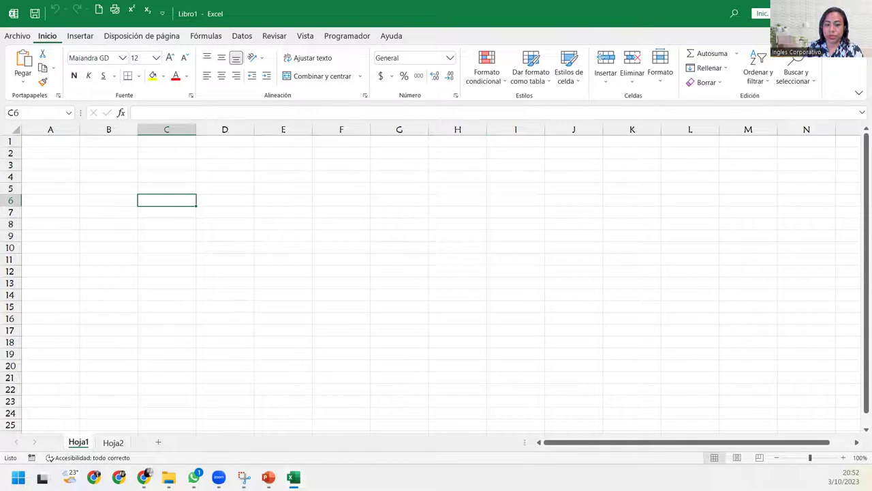
- Show the ENTORNO DE TRABAJO slide in the slideshow, then return to the Excel workbook
key(alt+Tab)
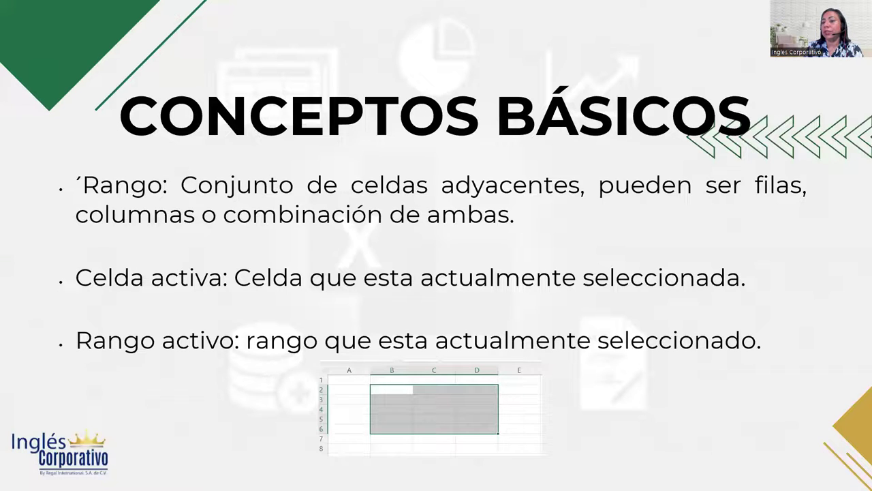
key(Right)
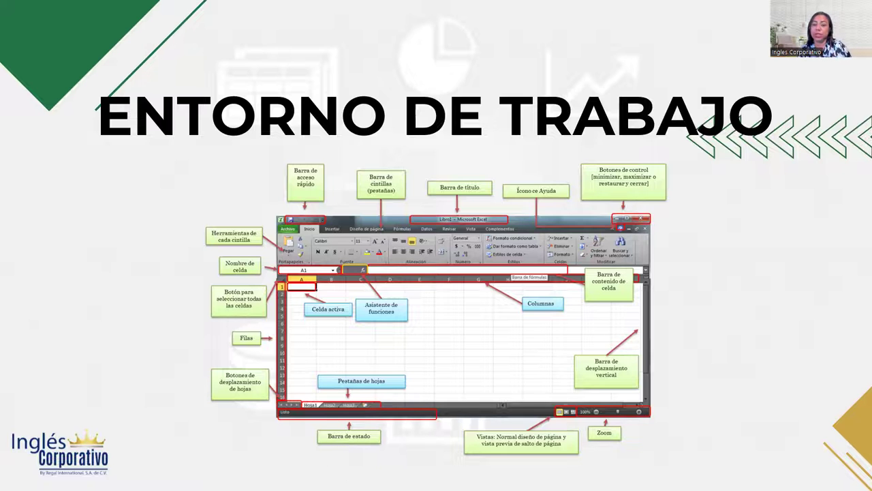
key(alt+Tab)
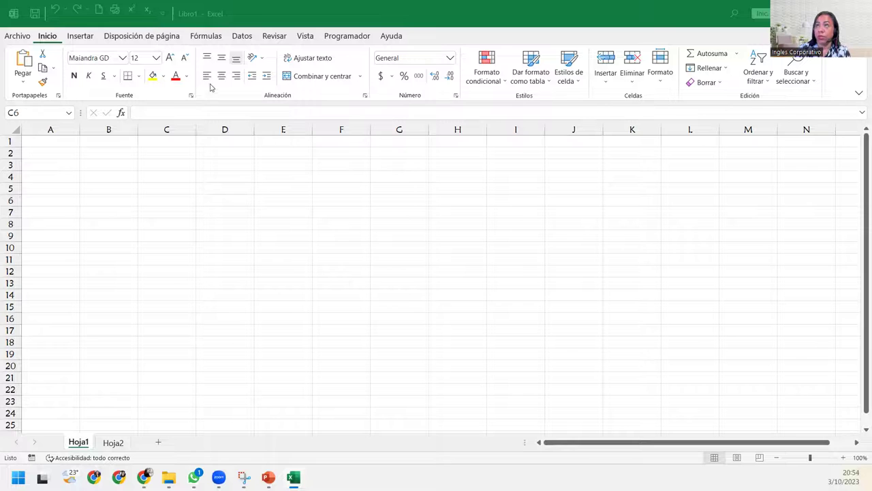
- Start Save As and browse to Inglés Corporativo > EXB-01-8-9-PM-10-2023
click(23, 39)
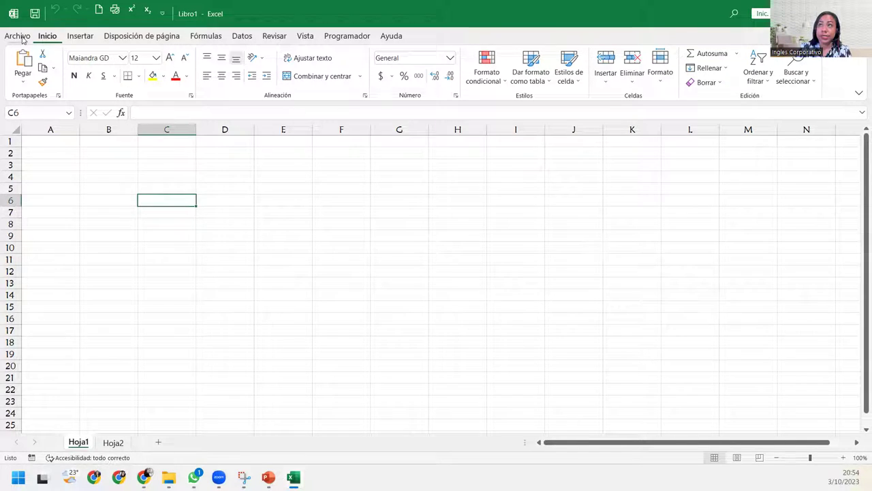
click(23, 38)
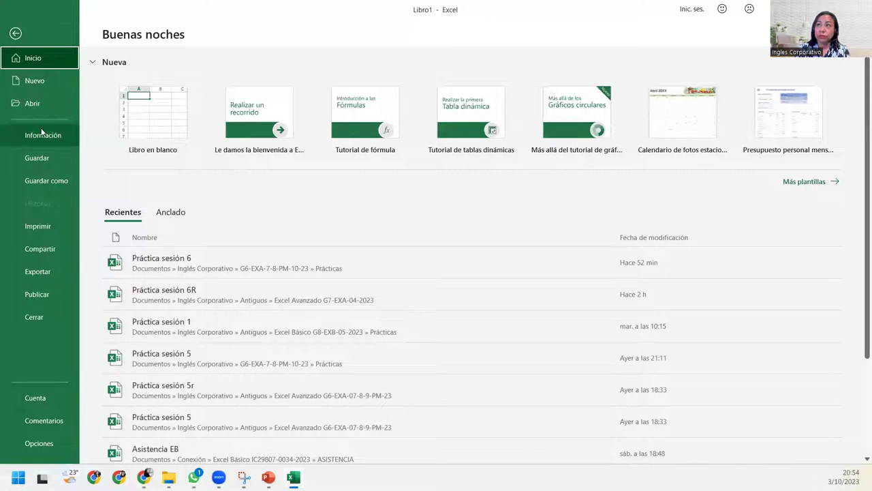
click(54, 163)
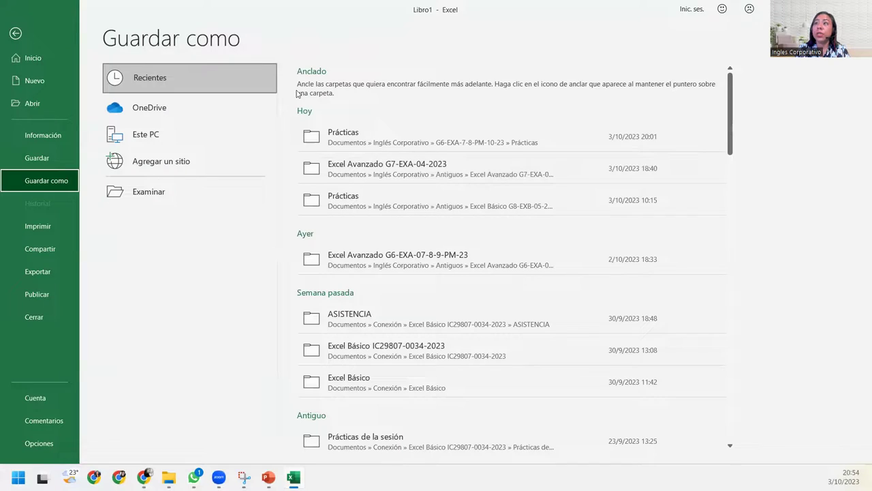
click(154, 188)
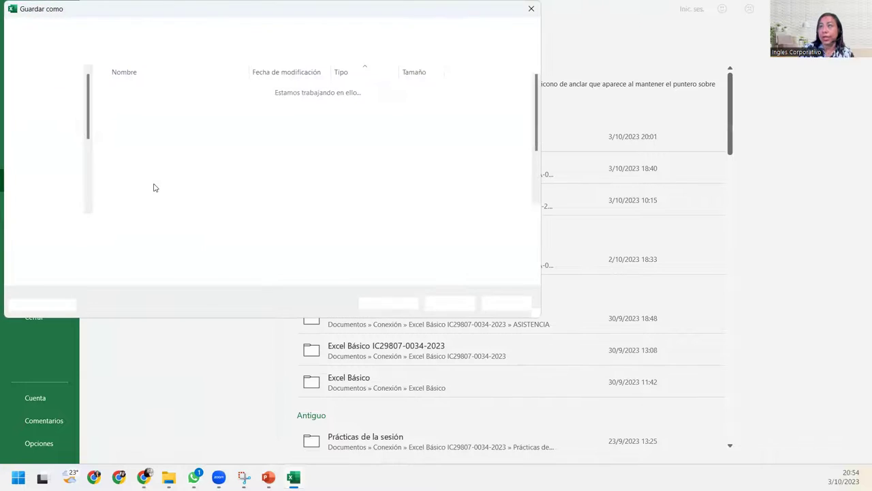
double_click(144, 184)
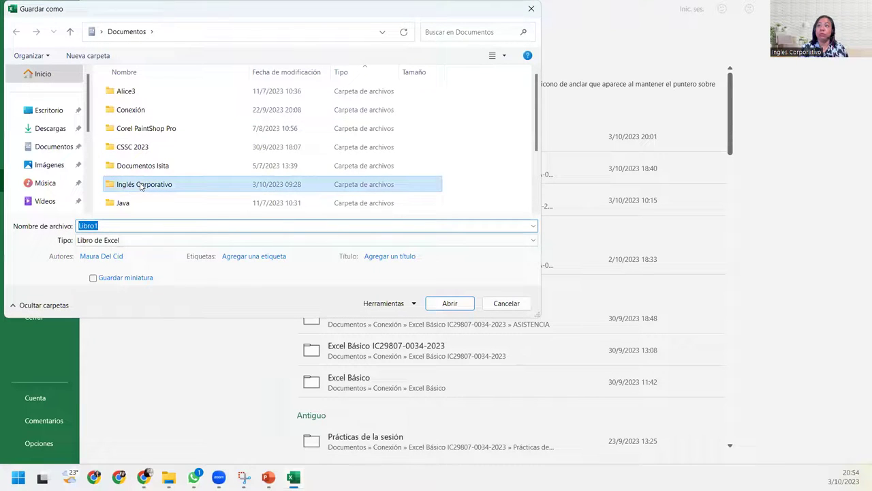
click(207, 111)
double_click(207, 111)
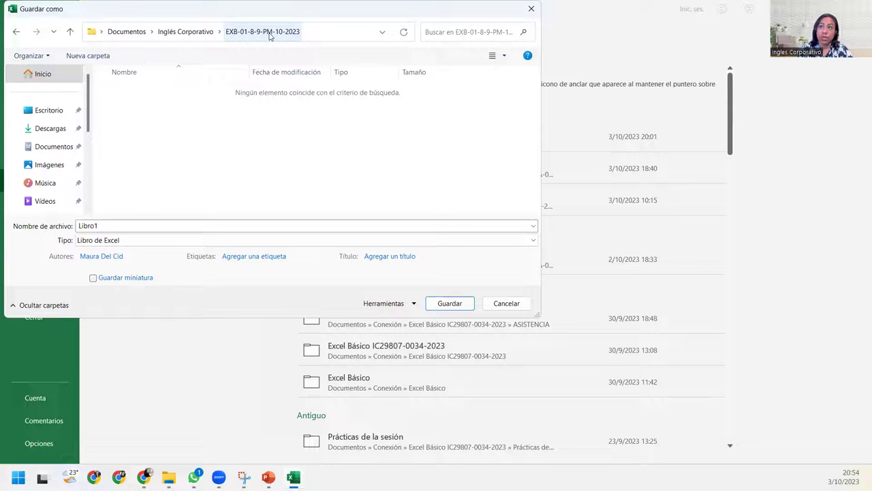
- Create and open a new folder named 'Prácticas', then select the file name box
click(114, 55)
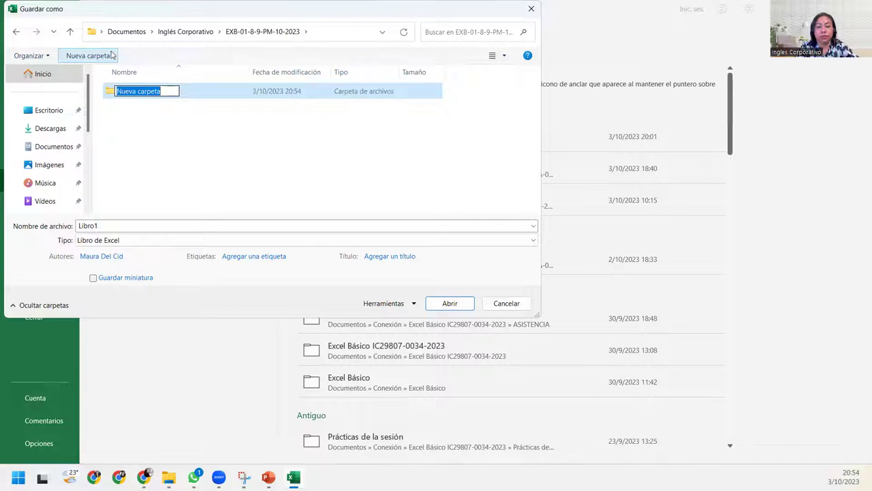
text(Práct)
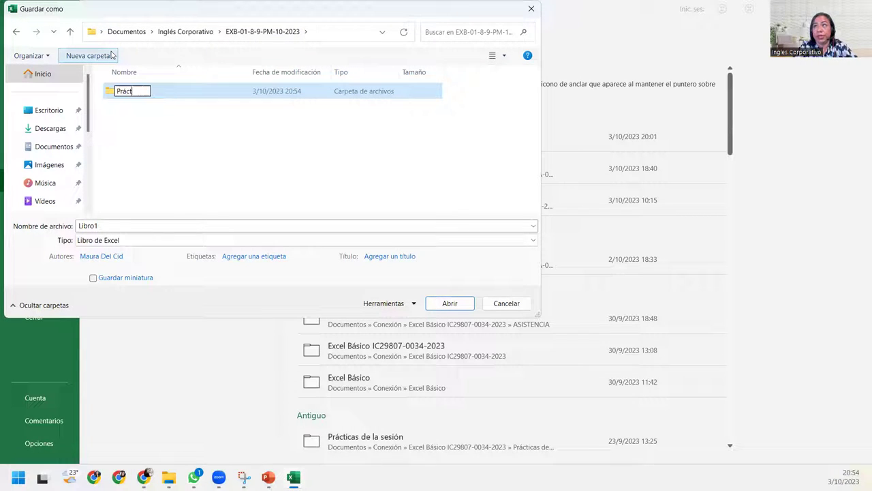
text(ica)
key(Return)
key(Return)
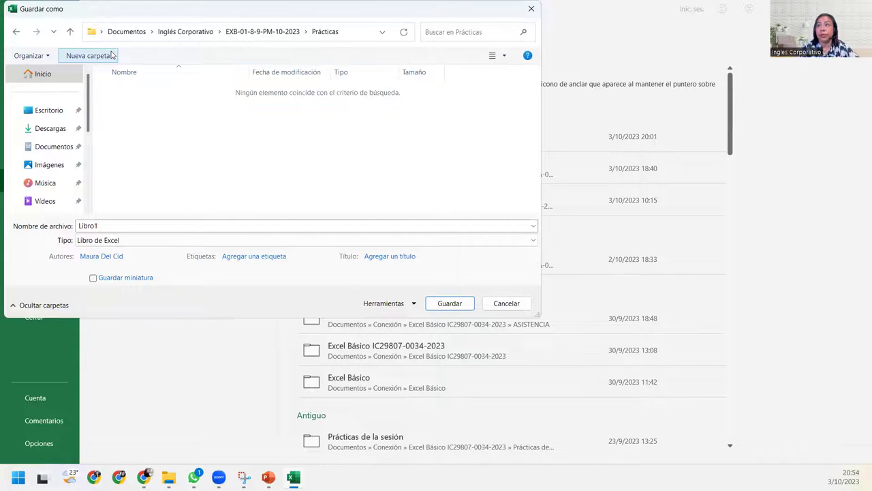
click(144, 226)
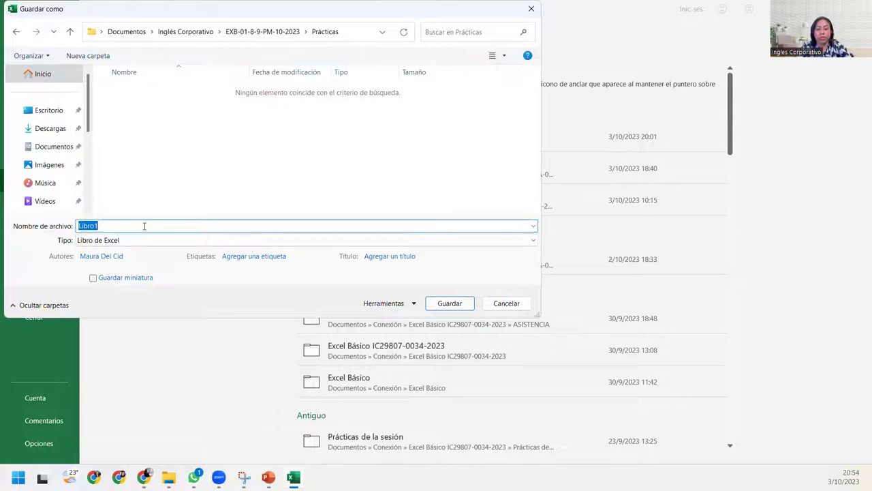
- Replace Libro1 with the file name 'Práctica Sesión 1', fixing a typo, and select the full name
text(Prácrio)
key(BackSpace)
key(BackSpace)
key(BackSpace)
text(tica Sesión 1)
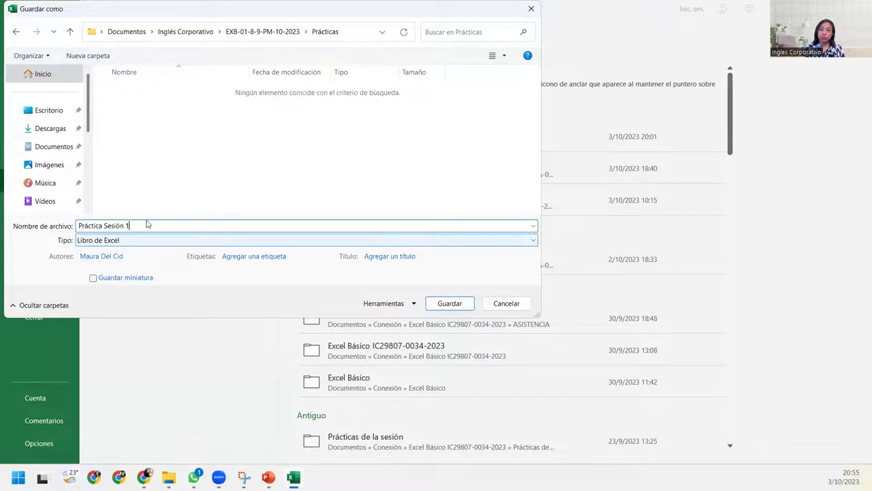
drag(132, 226, 75, 226)
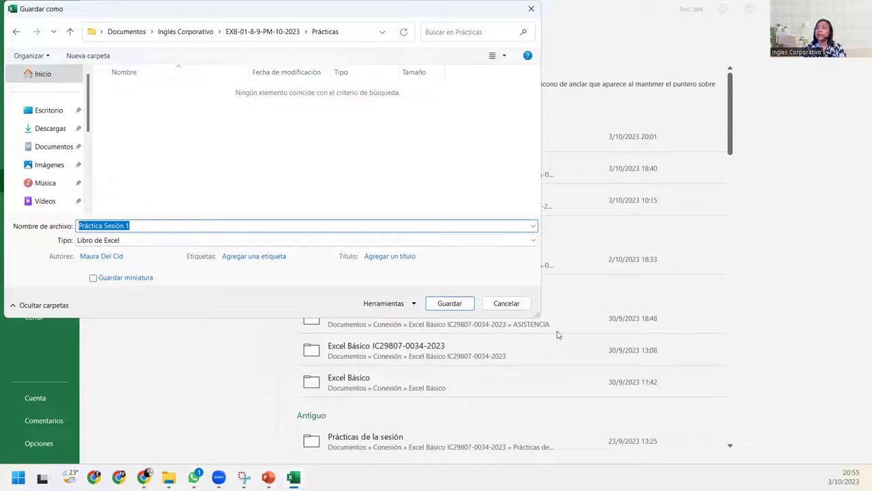
- Save the workbook, then move the Quick Access Toolbar below the ribbon and back above
click(450, 303)
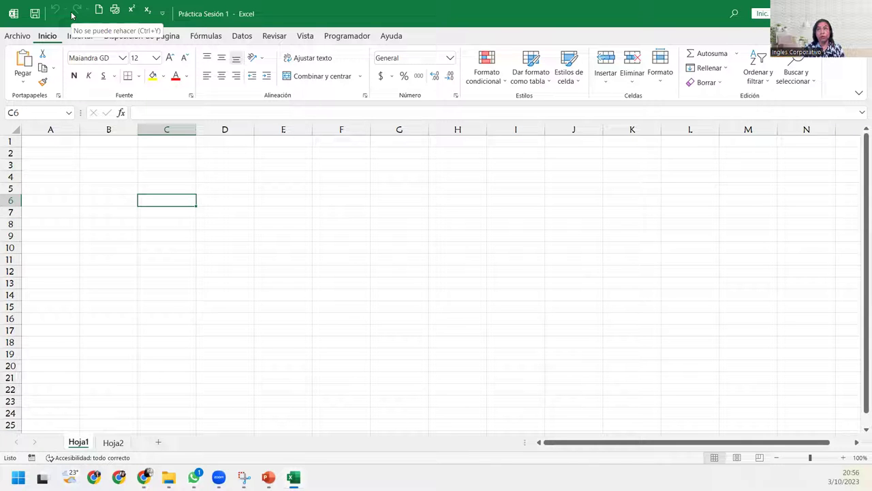
click(164, 11)
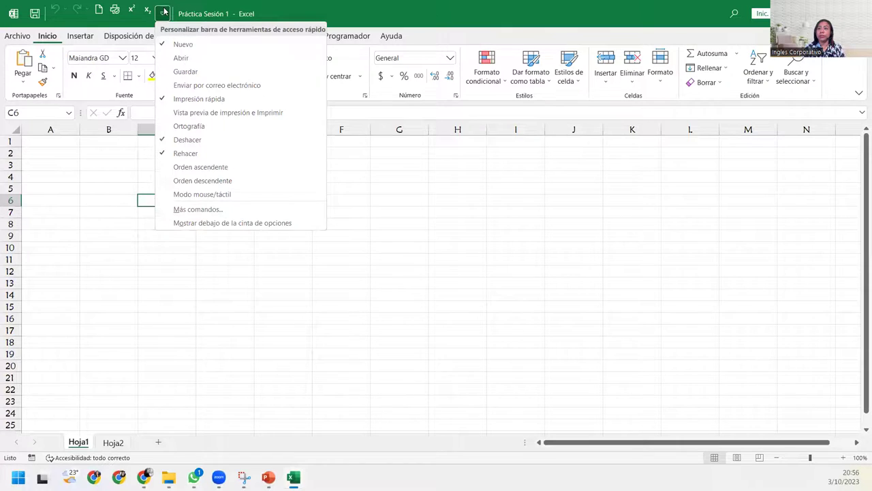
click(216, 222)
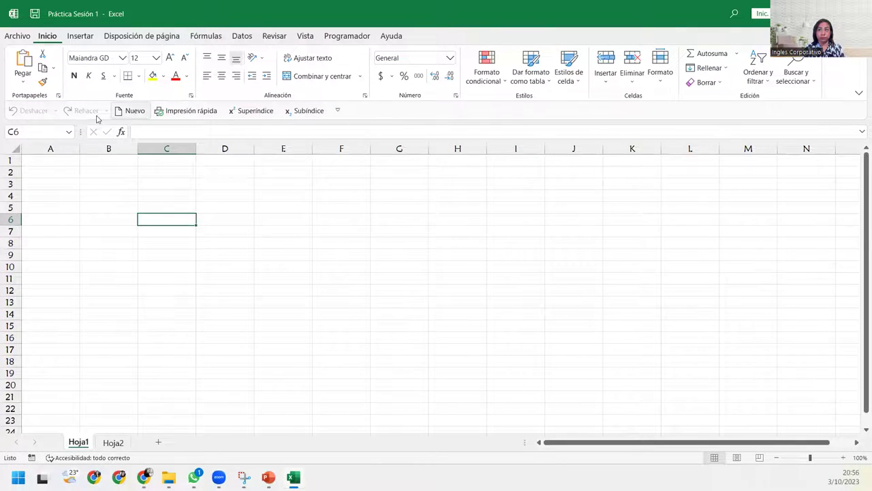
click(336, 111)
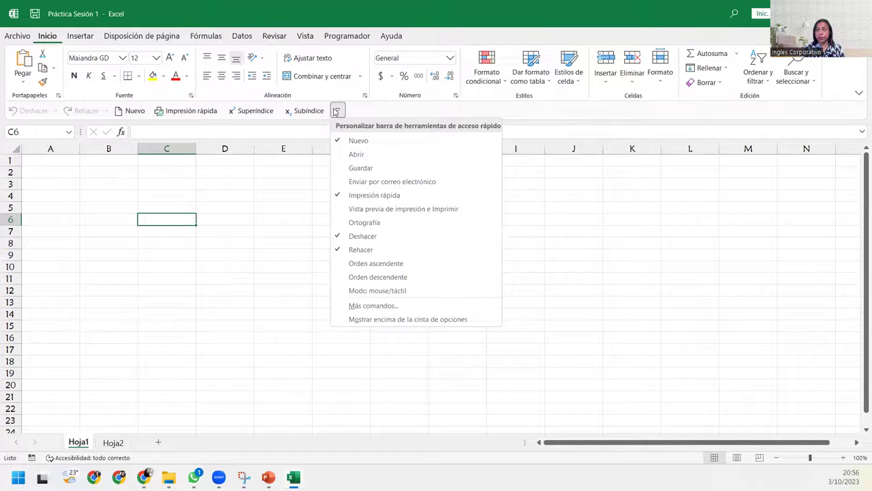
click(383, 320)
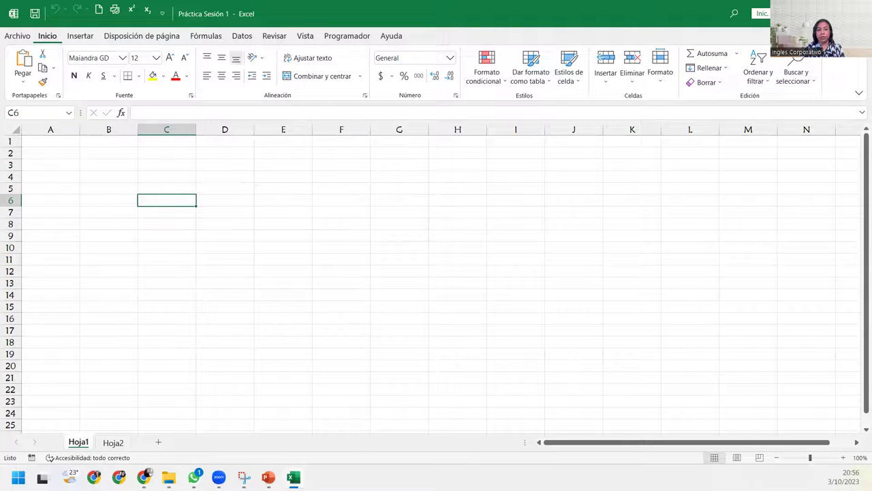
key(alt+Tab)
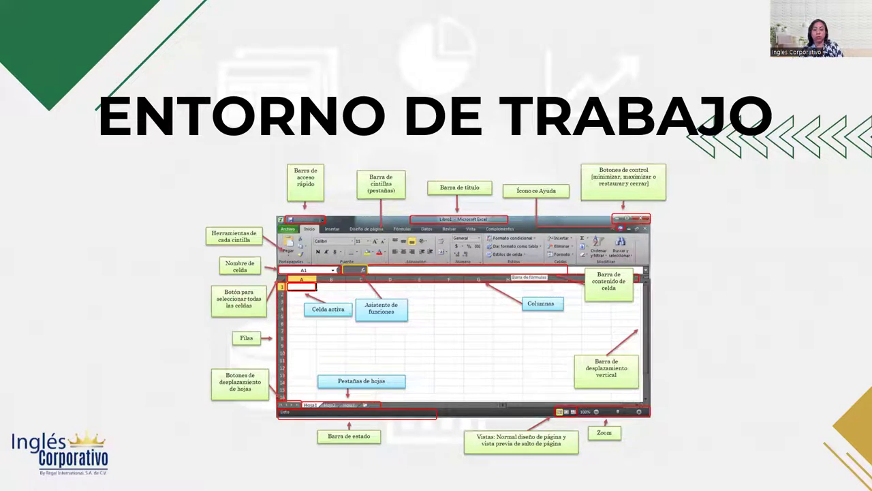
key(alt+Tab)
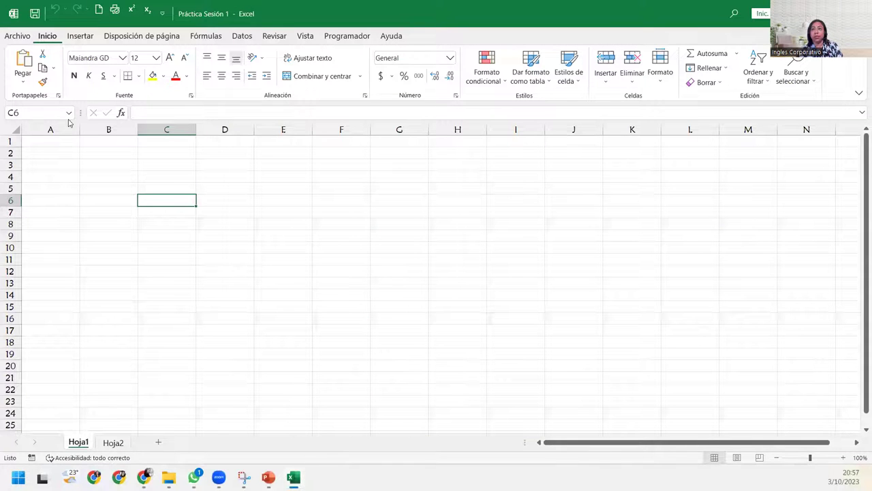
click(87, 41)
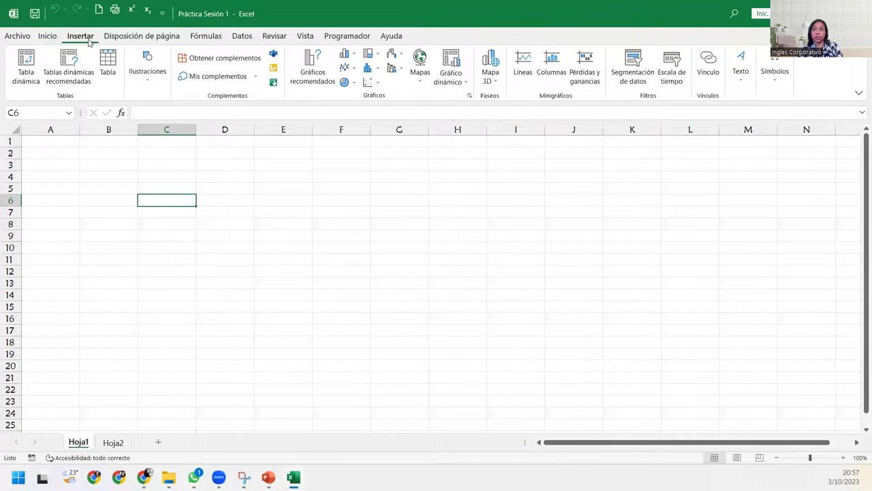
click(142, 34)
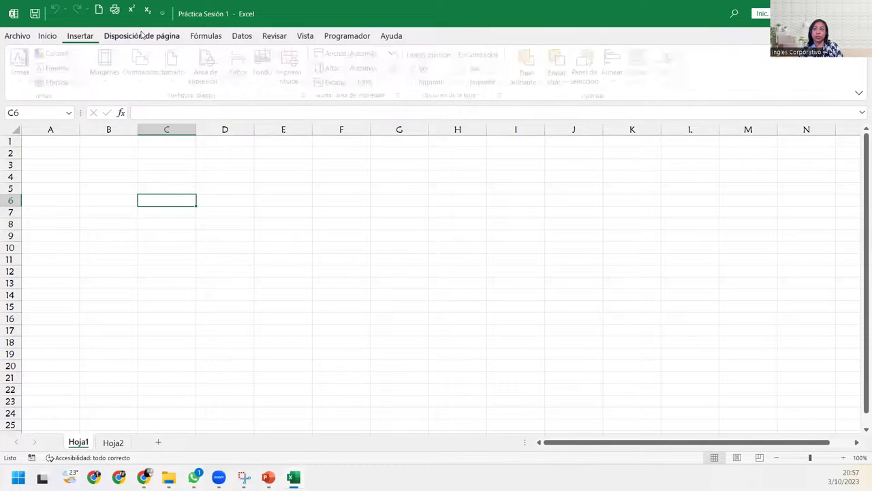
click(205, 38)
click(242, 37)
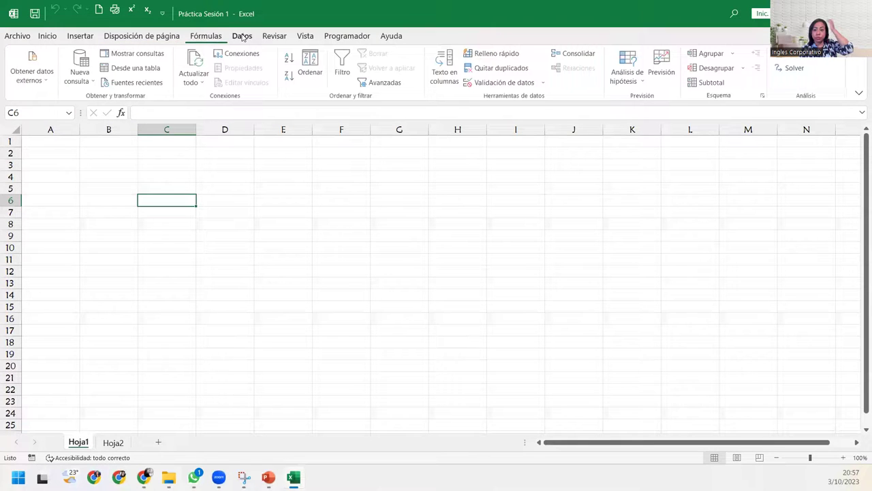
click(275, 38)
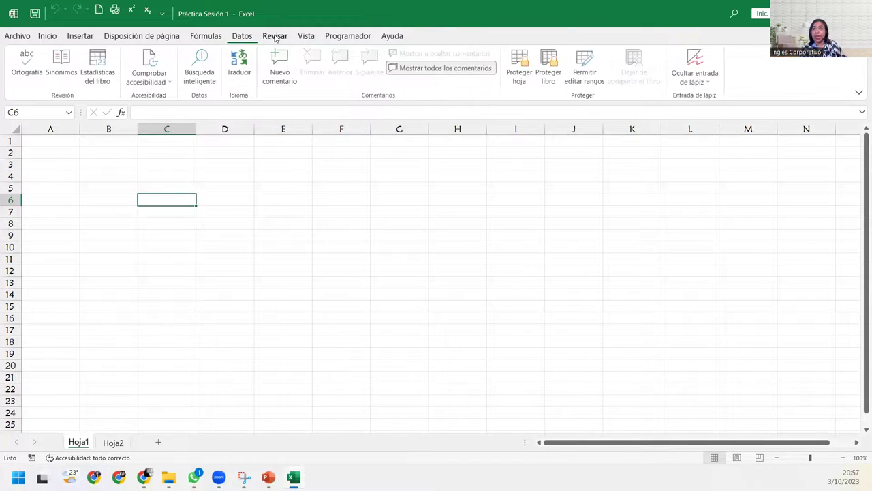
click(310, 38)
click(339, 37)
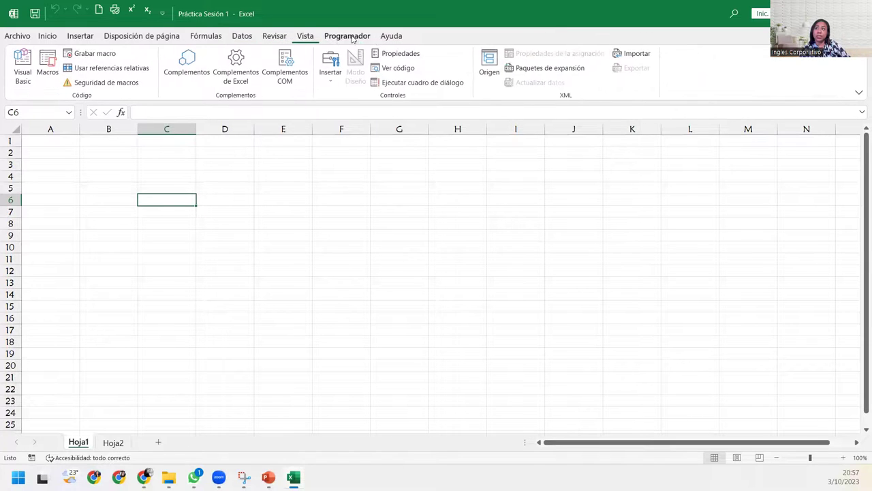
click(391, 36)
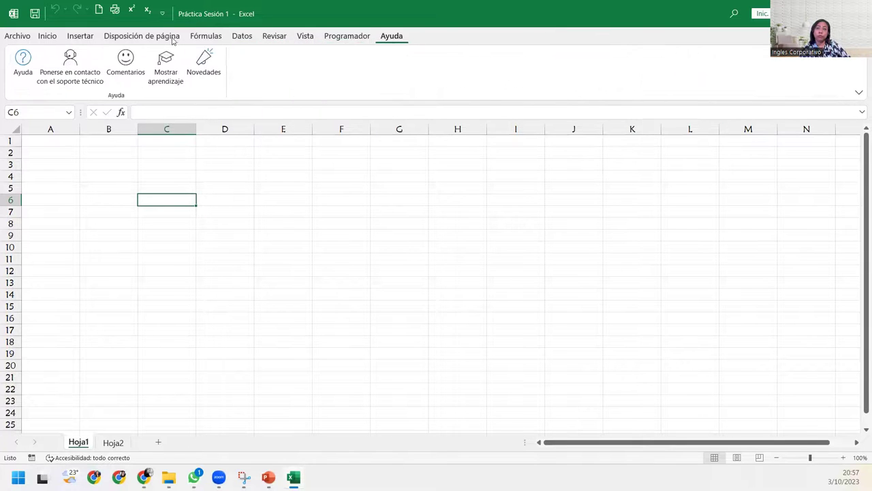
click(47, 36)
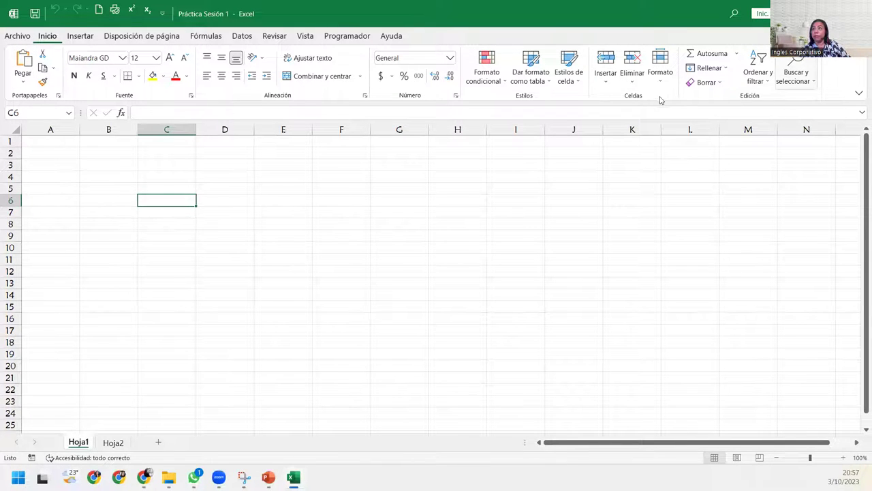
click(88, 40)
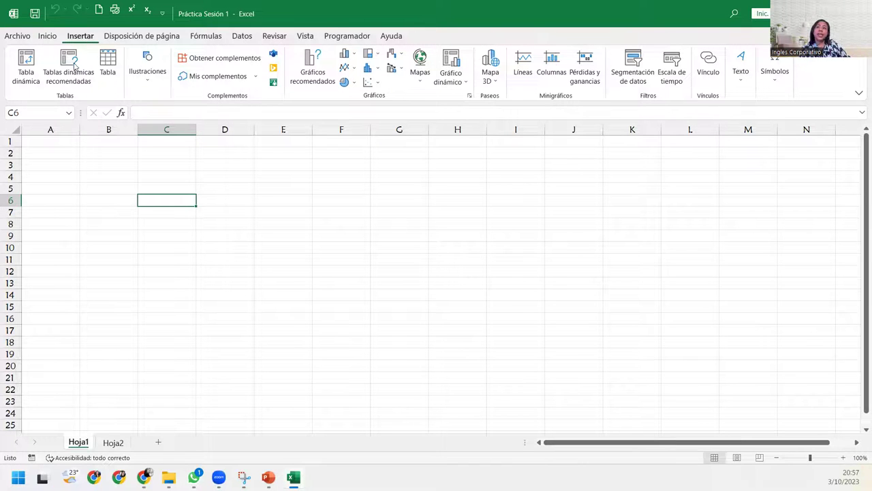
click(47, 35)
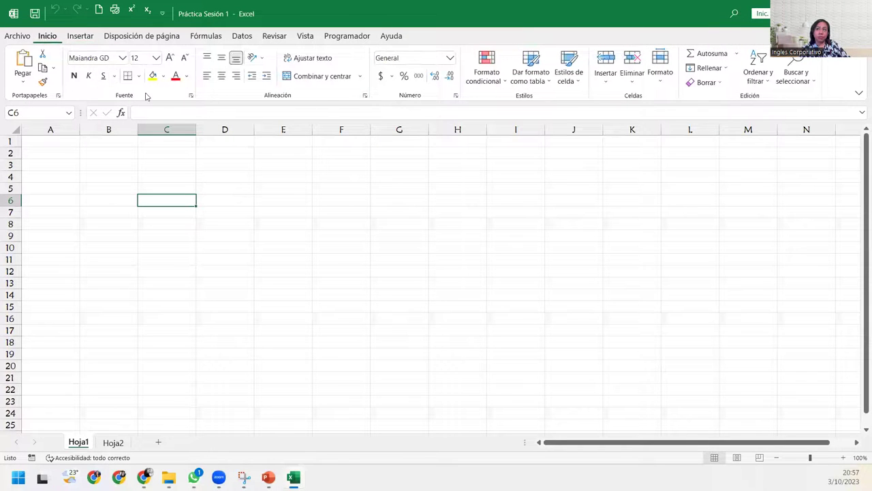
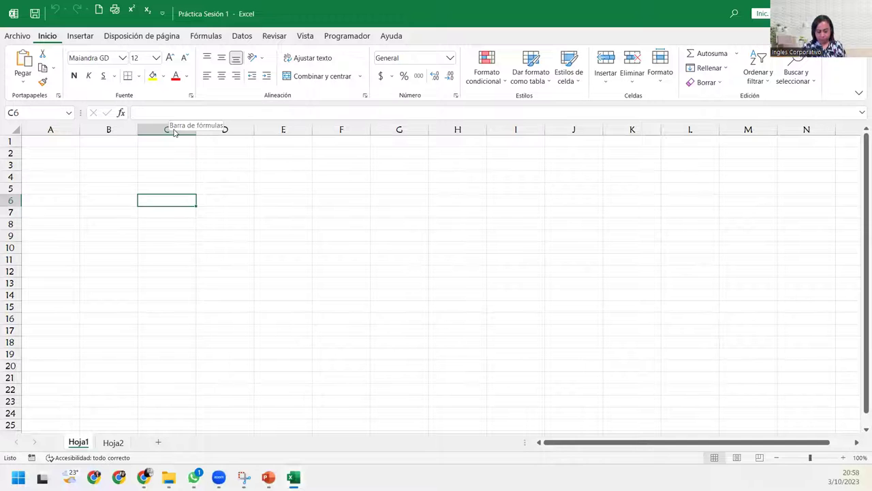
- Enter 5 in cell B2 and 10 in cell B3 of Hoja1
click(98, 153)
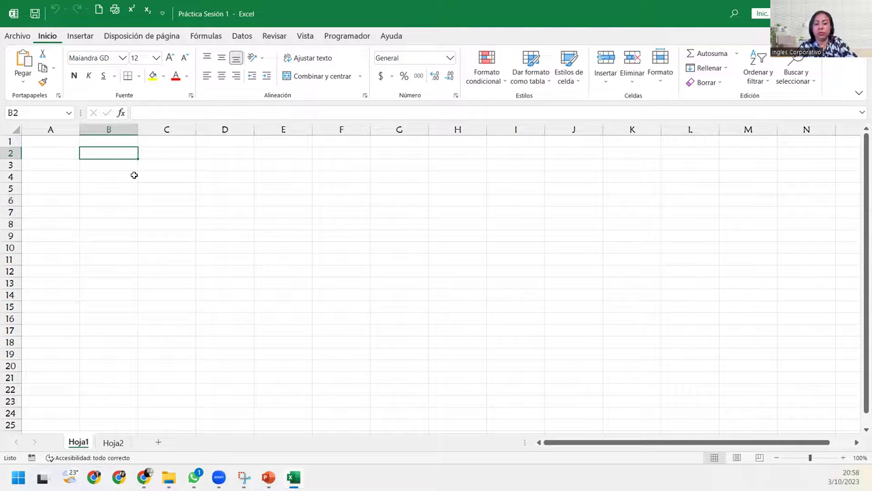
text(5)
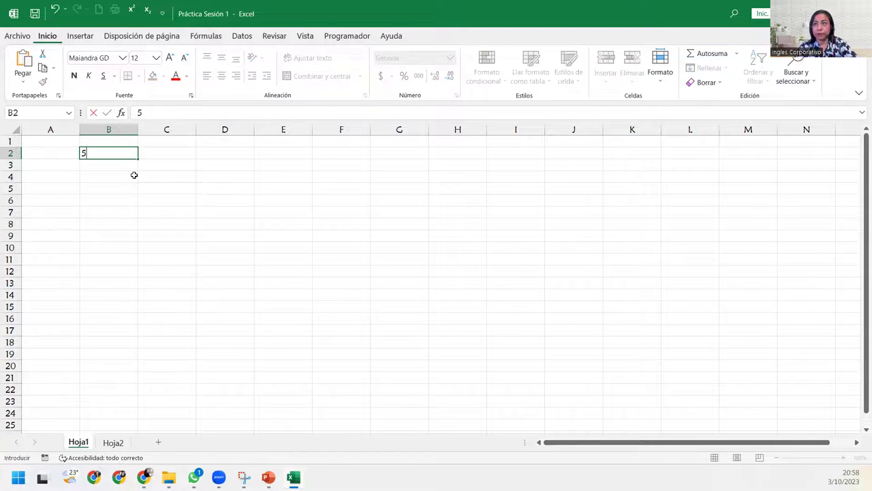
key(Return)
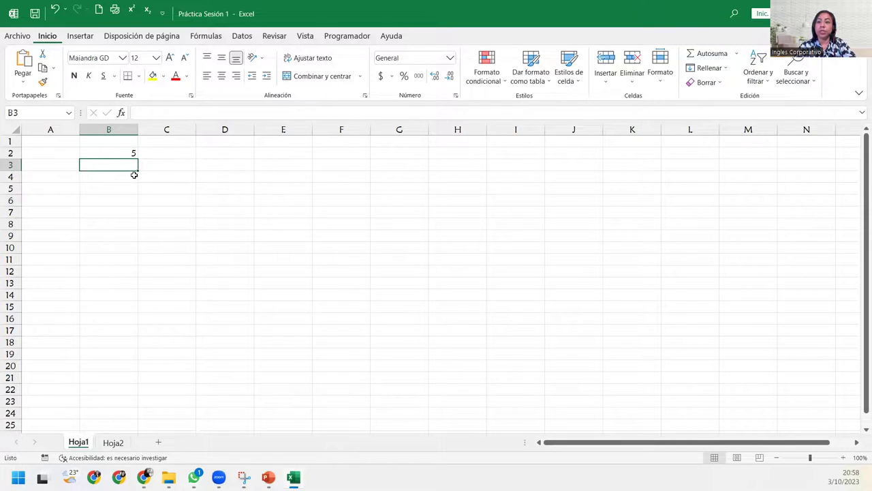
text(10)
key(Return)
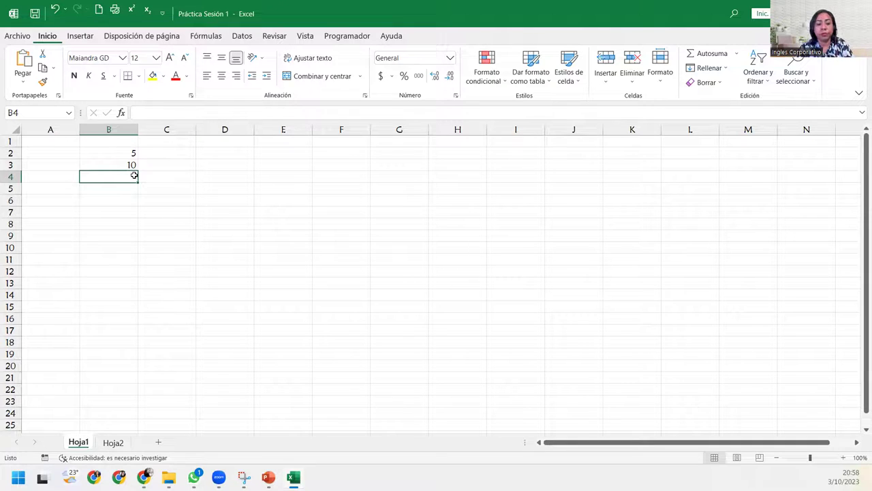
- Build the formula =B2+B3 in B4 so it displays 15
text(=)
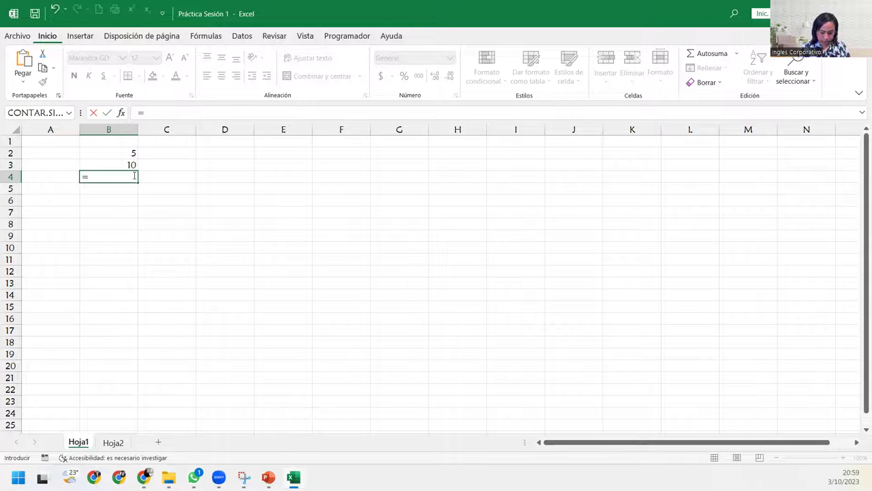
click(111, 152)
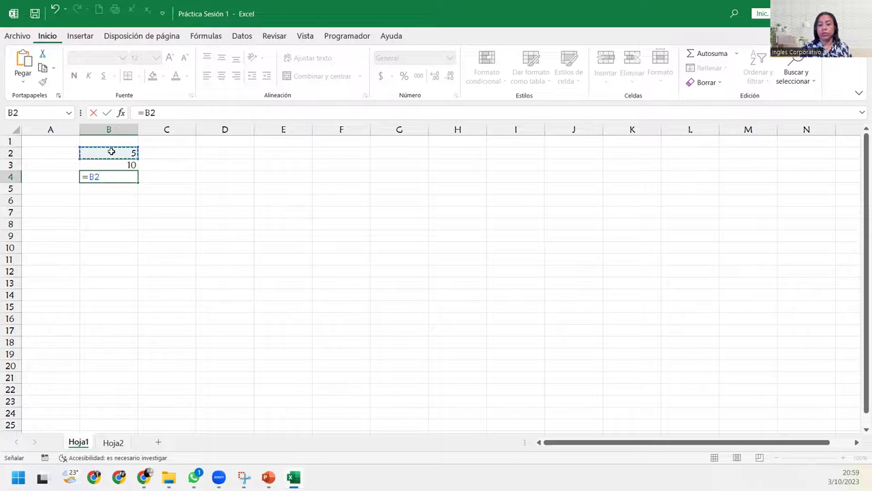
text(+)
click(108, 160)
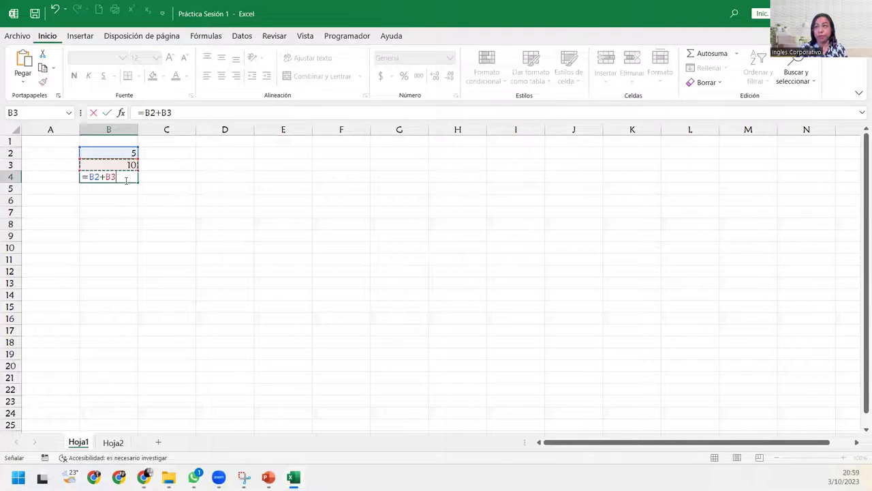
key(Return)
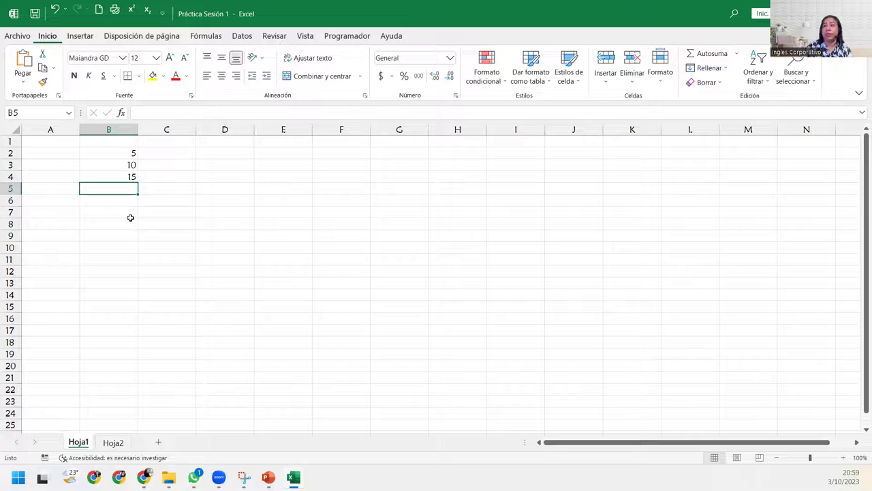
click(277, 162)
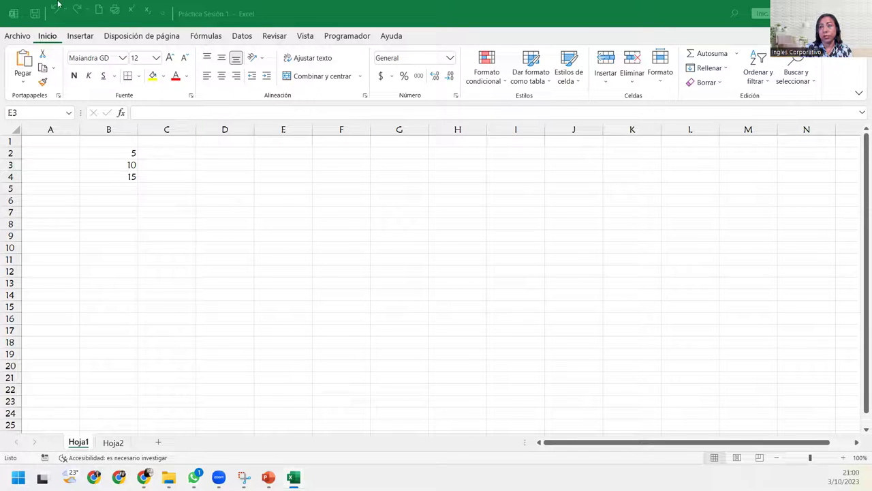
click(96, 175)
double_click(97, 175)
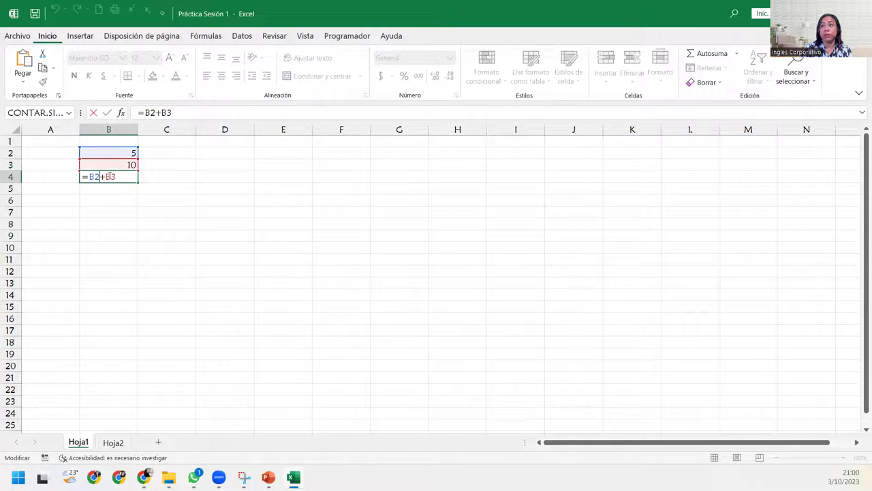
key(BackSpace)
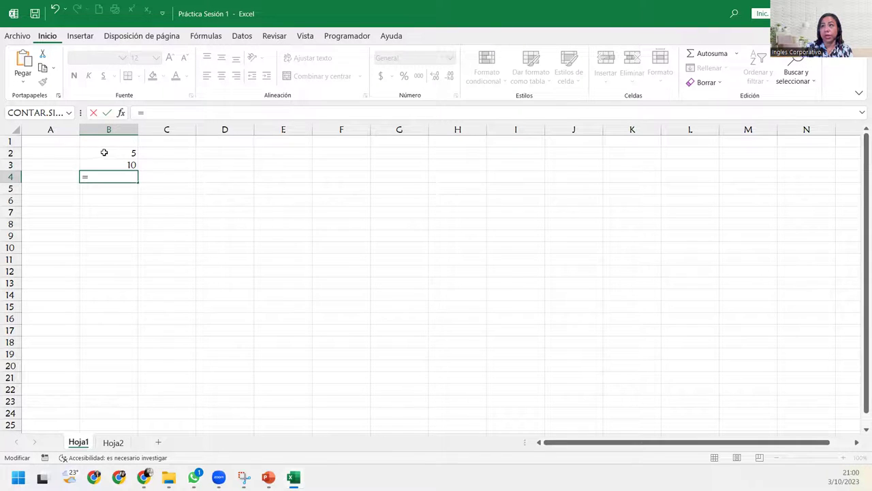
click(104, 152)
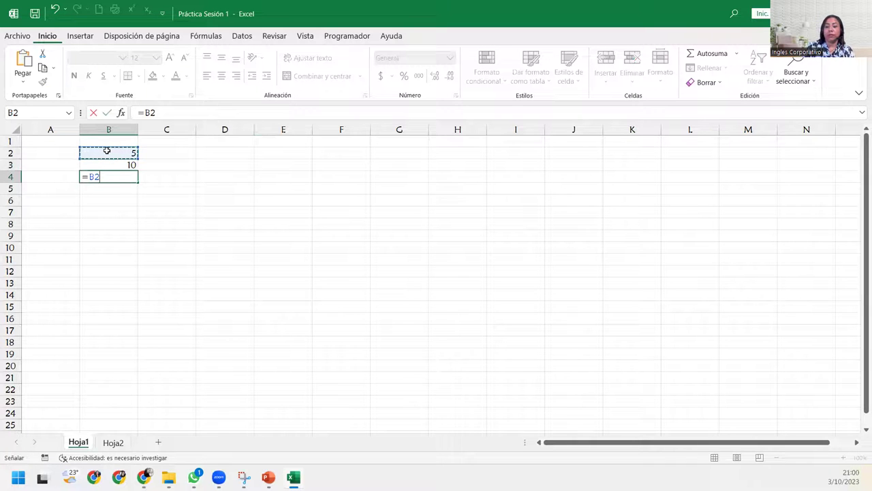
text(+)
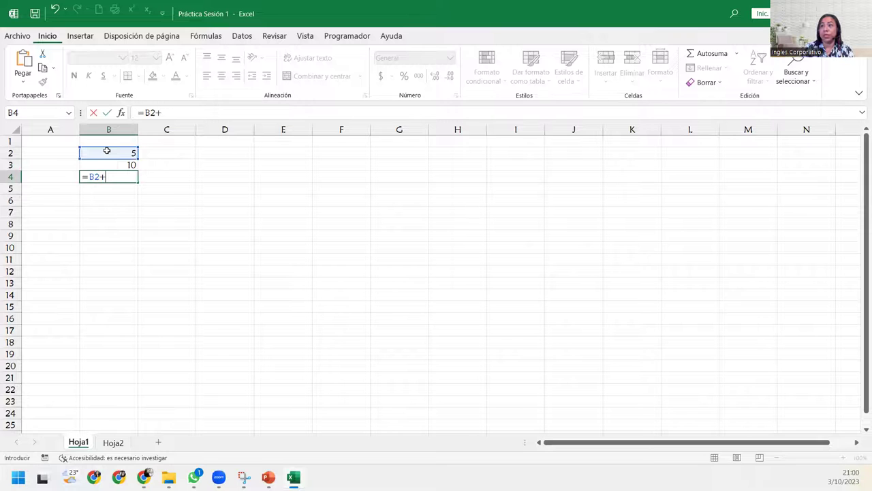
click(111, 167)
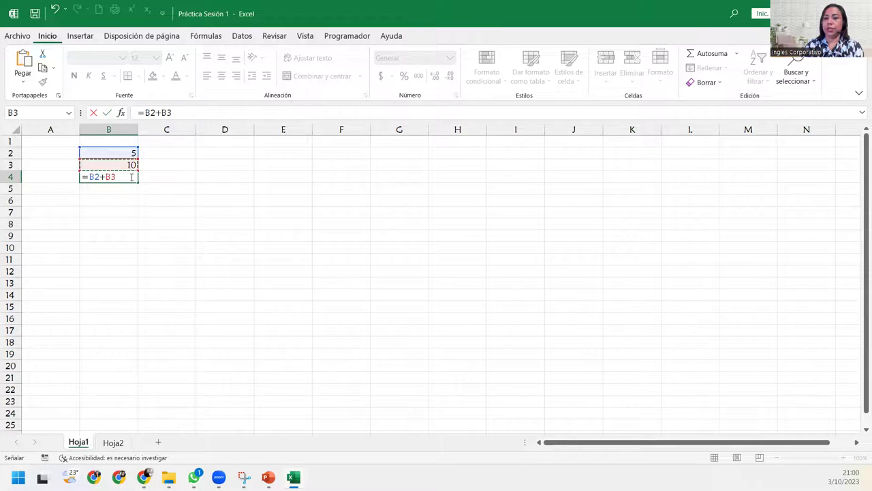
key(Return)
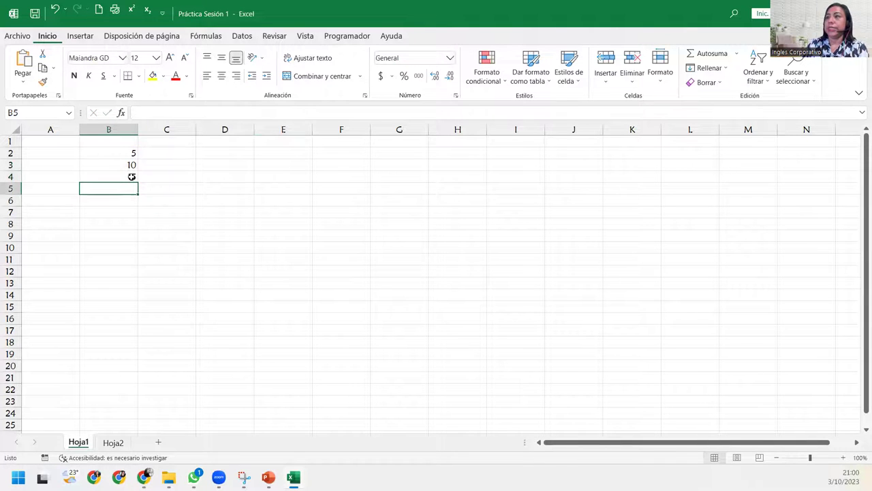
click(131, 177)
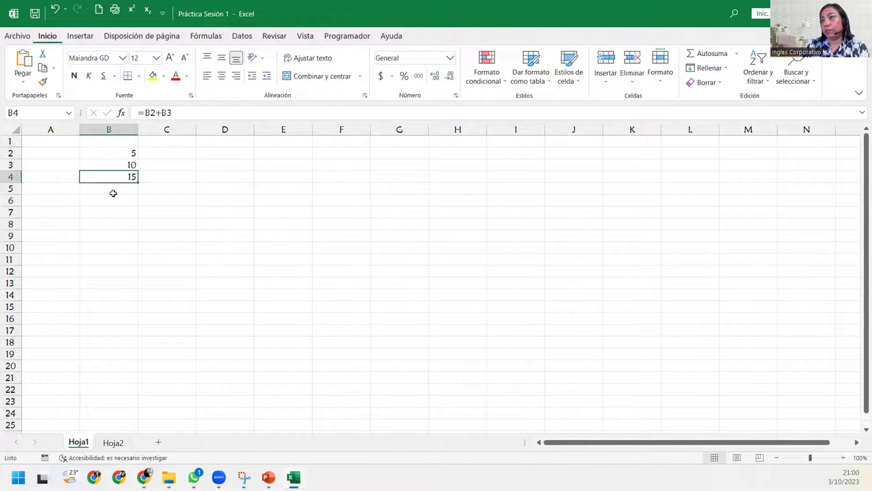
click(113, 191)
click(113, 178)
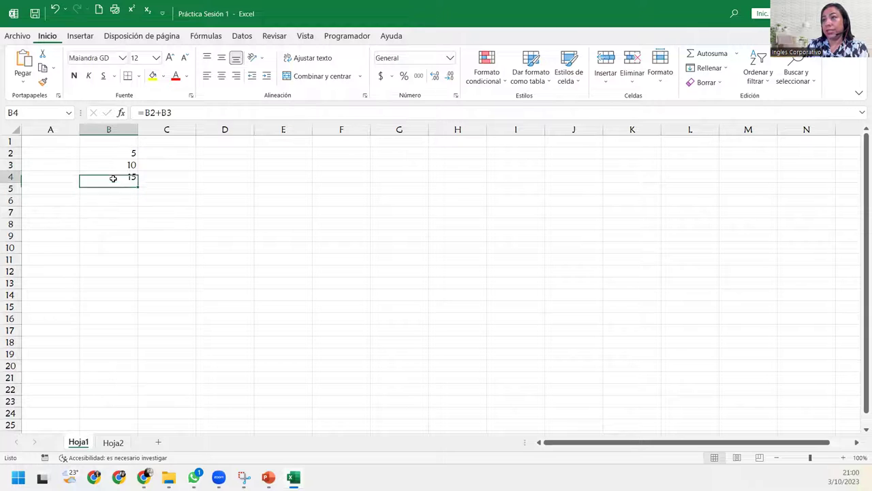
click(239, 220)
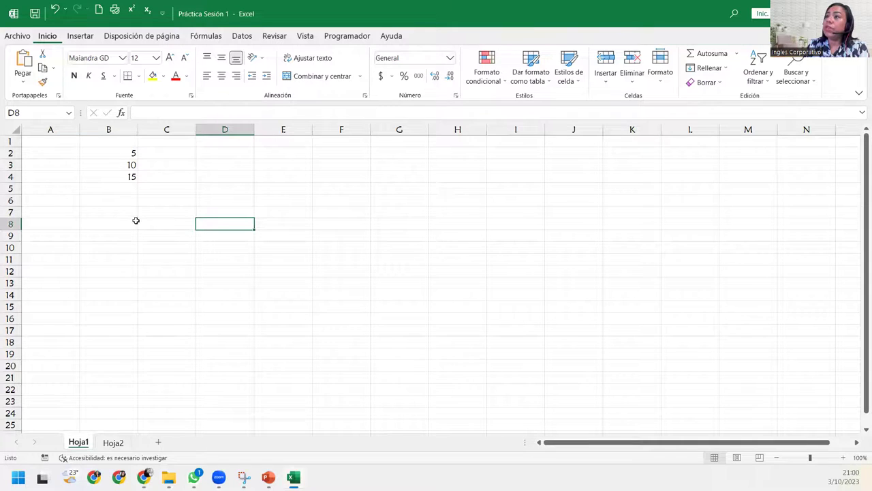
click(128, 176)
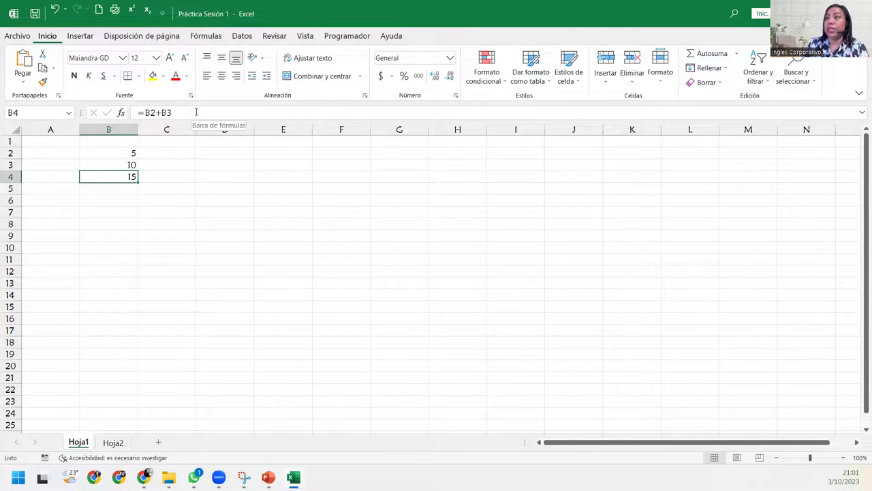
click(196, 111)
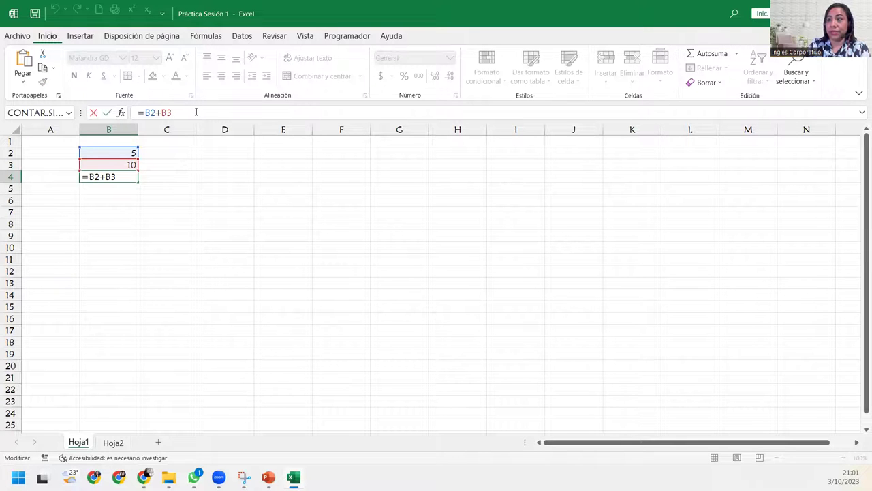
key(Return)
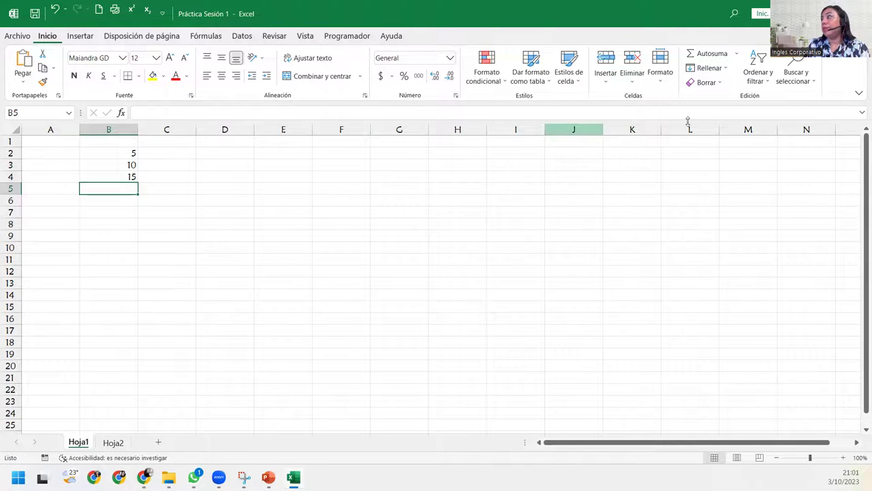
click(50, 129)
click(109, 129)
click(178, 128)
click(232, 128)
click(286, 129)
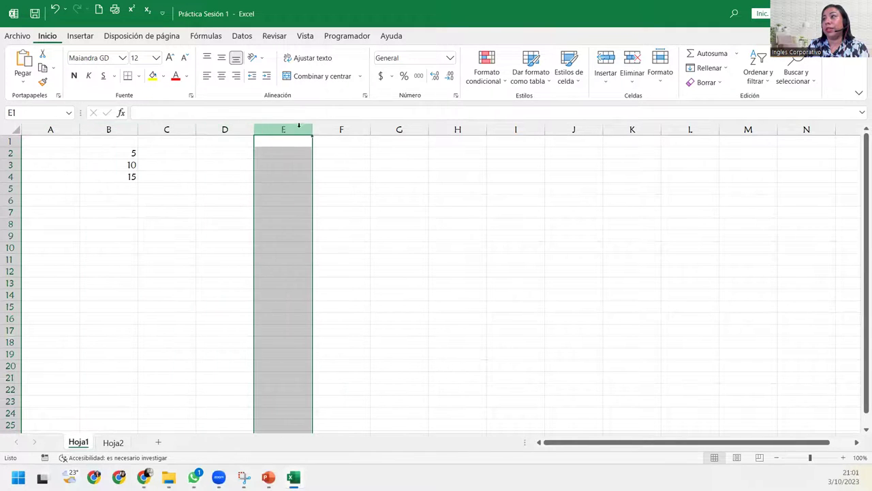
click(347, 129)
click(13, 147)
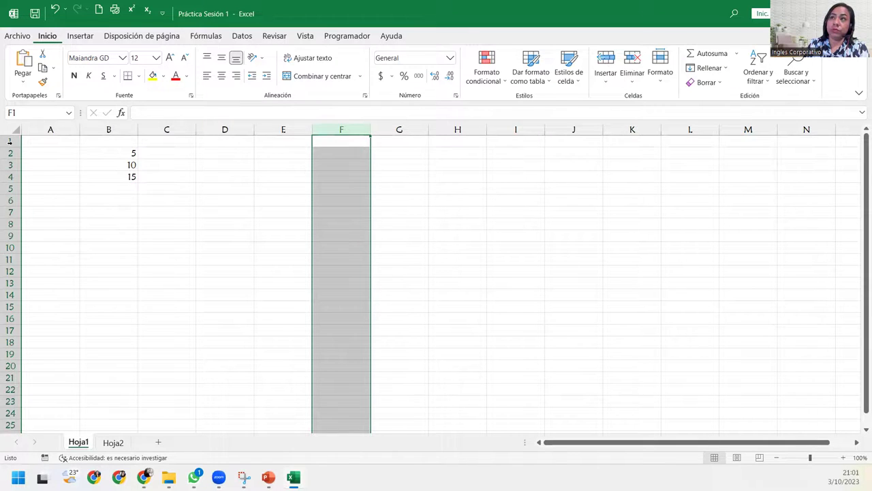
click(11, 141)
click(11, 176)
click(11, 201)
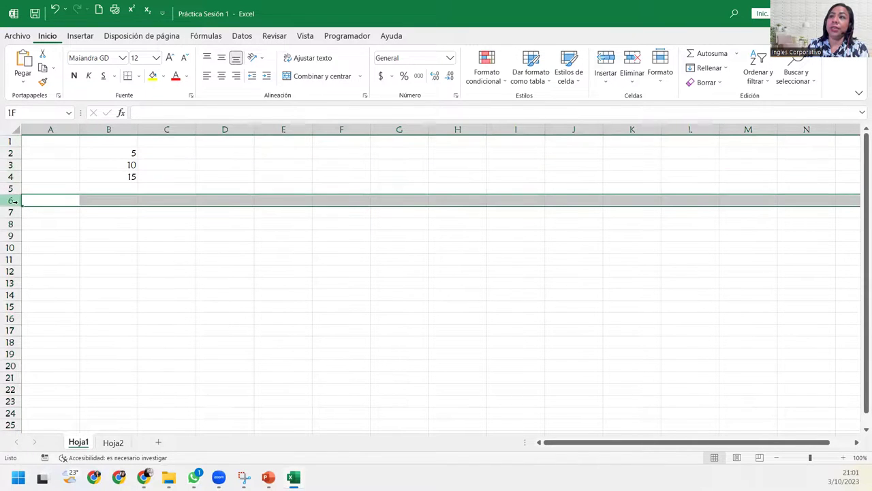
click(12, 212)
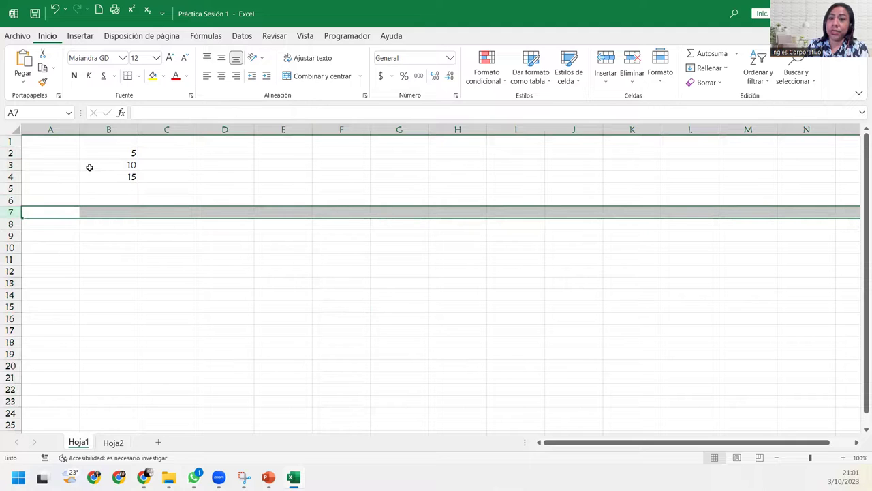
click(146, 171)
click(129, 175)
click(122, 234)
click(341, 271)
click(340, 212)
drag(205, 189, 167, 189)
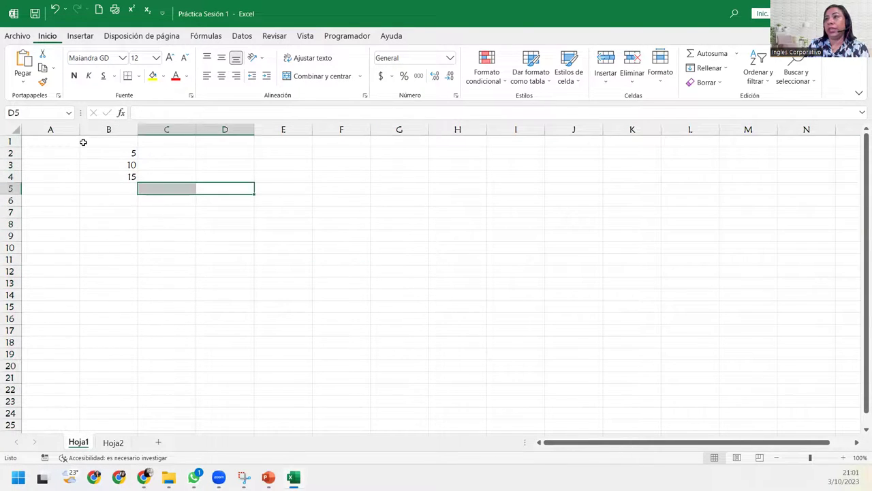
click(68, 148)
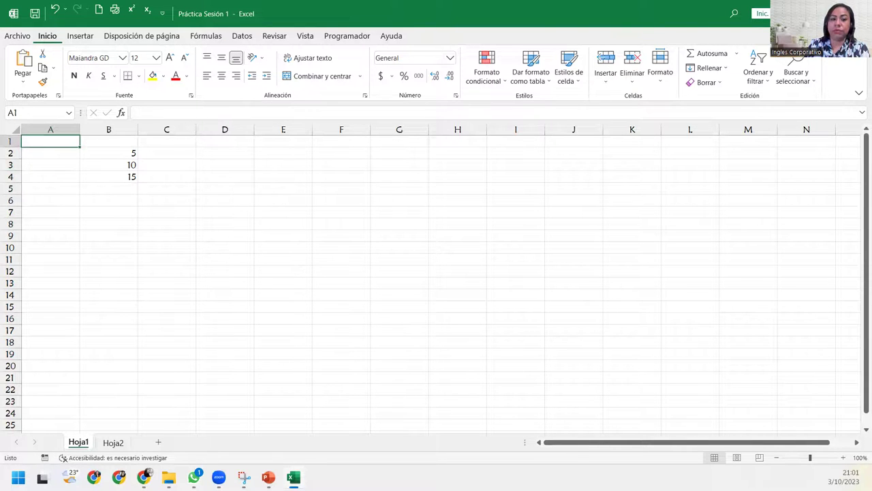
key(alt+Tab)
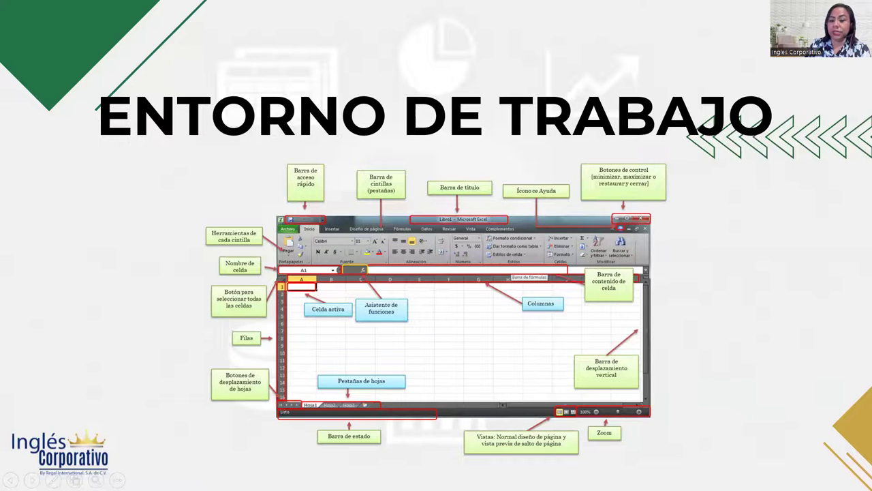
key(alt+Tab)
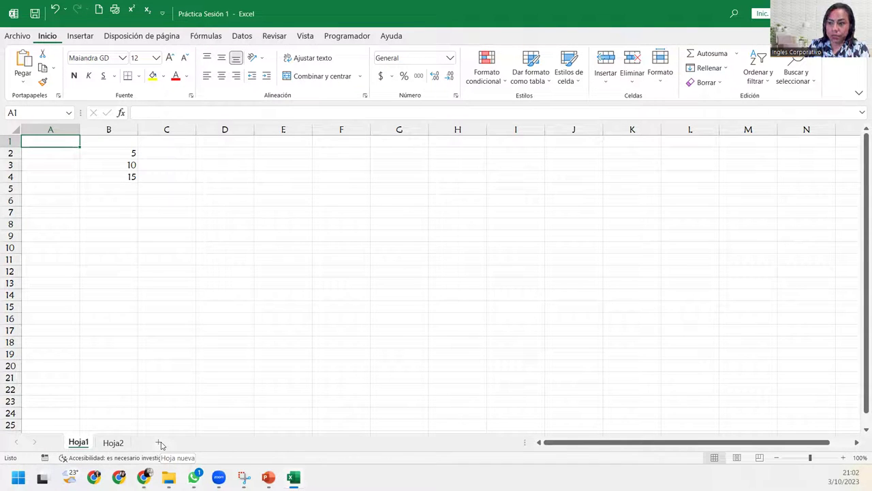
- Insert a new sheet Hoja3 placed after Hoja2, then view the empty Hoja2 in Page Break Preview
click(161, 443)
drag(167, 437, 166, 442)
click(113, 443)
click(79, 442)
click(109, 444)
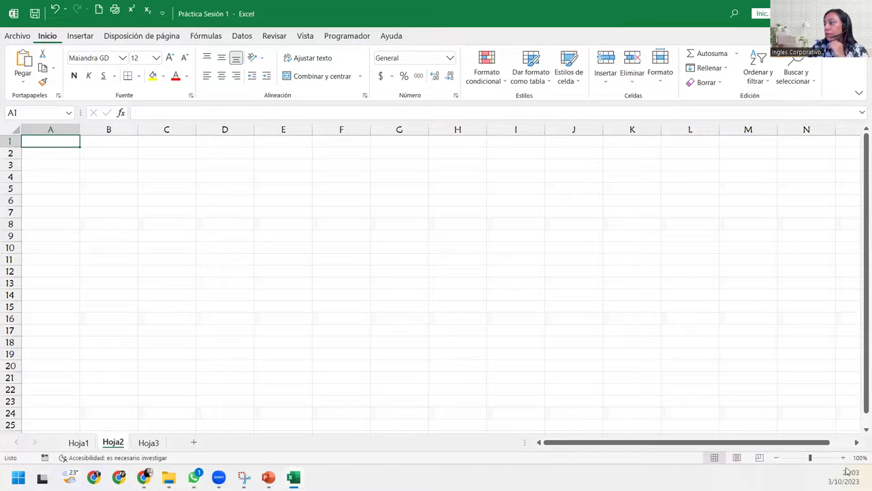
click(759, 457)
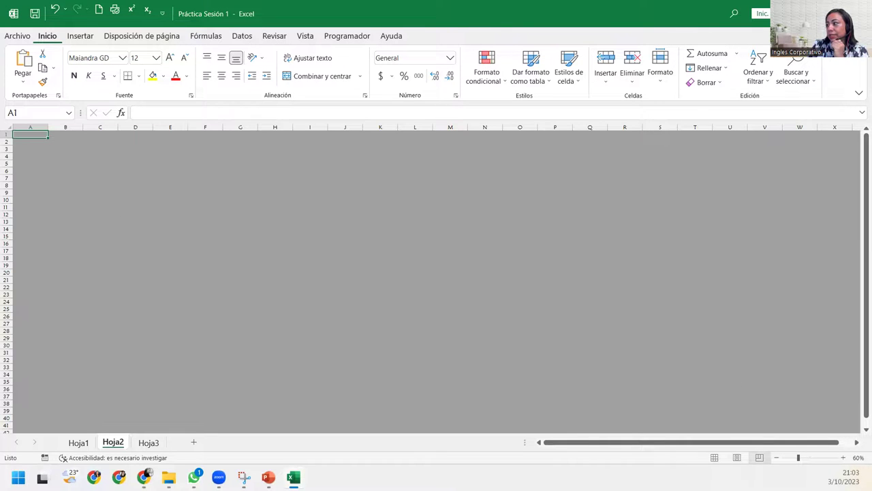
- Return Hoja2 to Normal view and zoom in step by step up to 400%
click(714, 458)
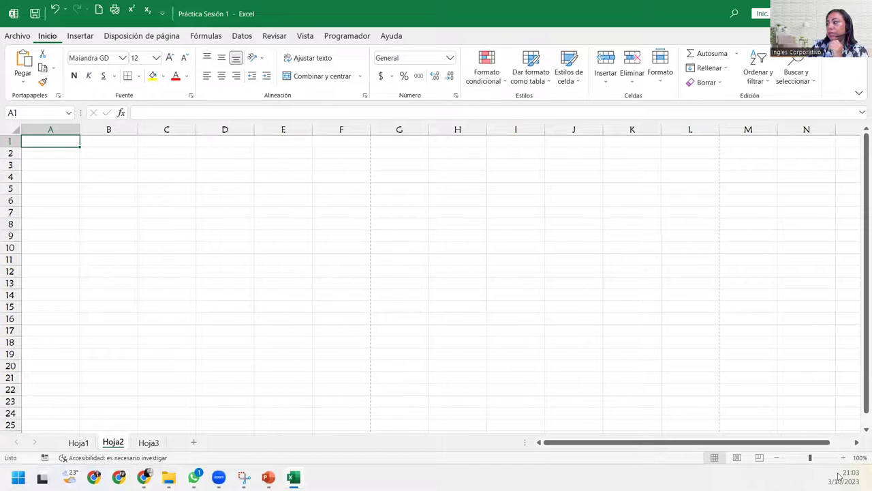
click(843, 458)
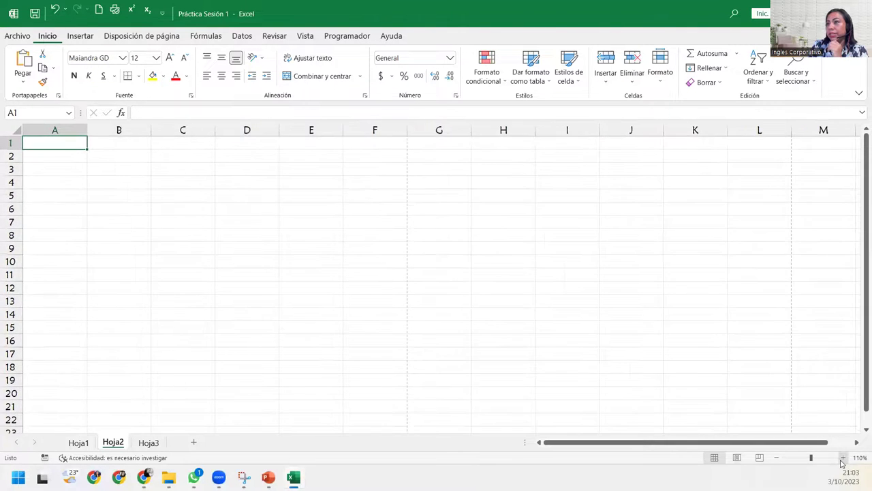
click(843, 457)
click(843, 458)
click(843, 457)
click(840, 458)
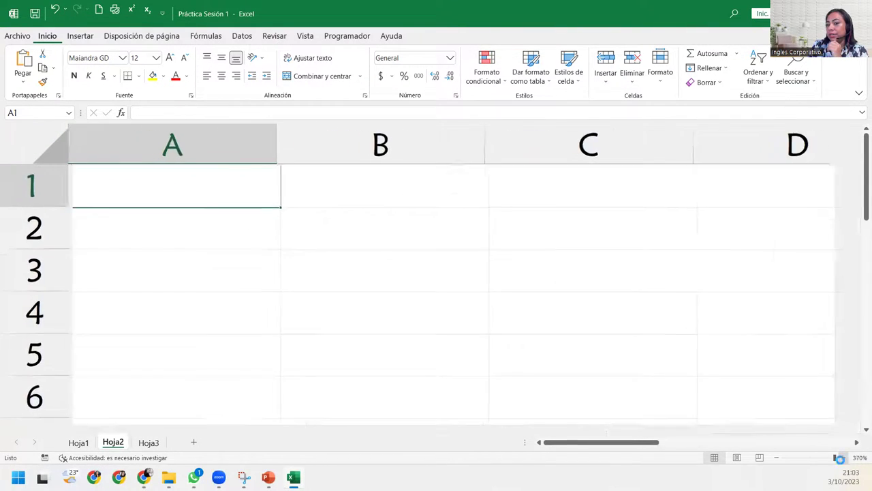
- Zoom Hoja2 back out to 100%
click(777, 457)
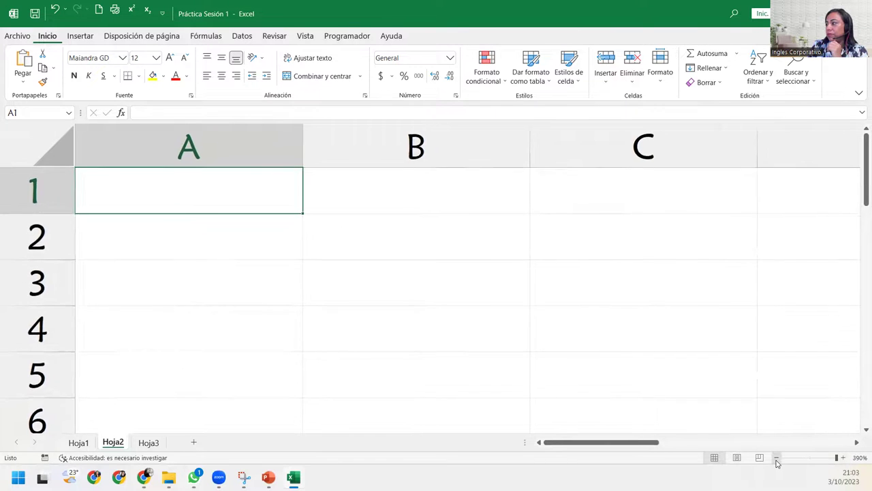
click(777, 457)
click(777, 457)
click(777, 458)
click(777, 458)
click(777, 458)
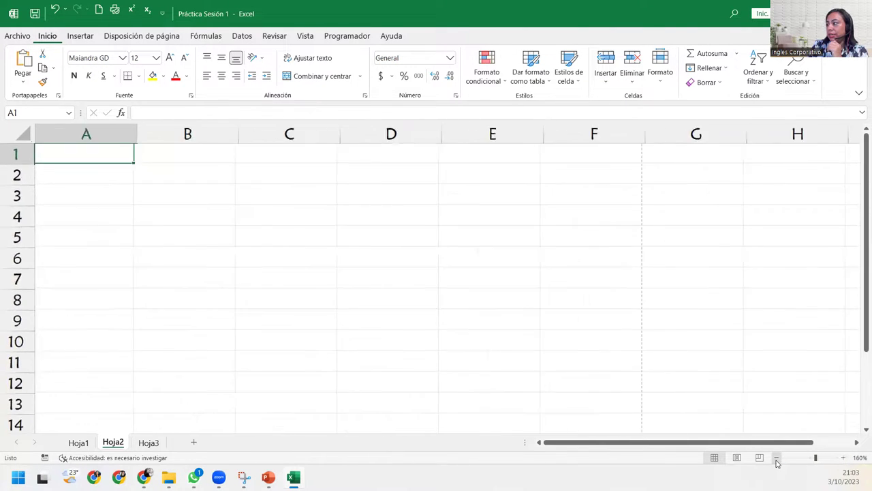
click(777, 458)
click(777, 458)
click(777, 458)
click(777, 458)
click(777, 458)
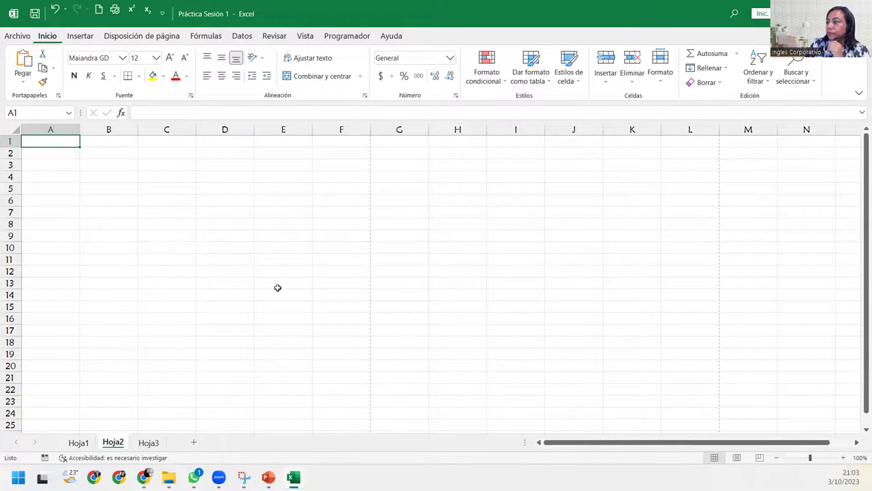
- Scroll around the empty Hoja2, then drag-select the range B2:D7
drag(604, 445, 670, 443)
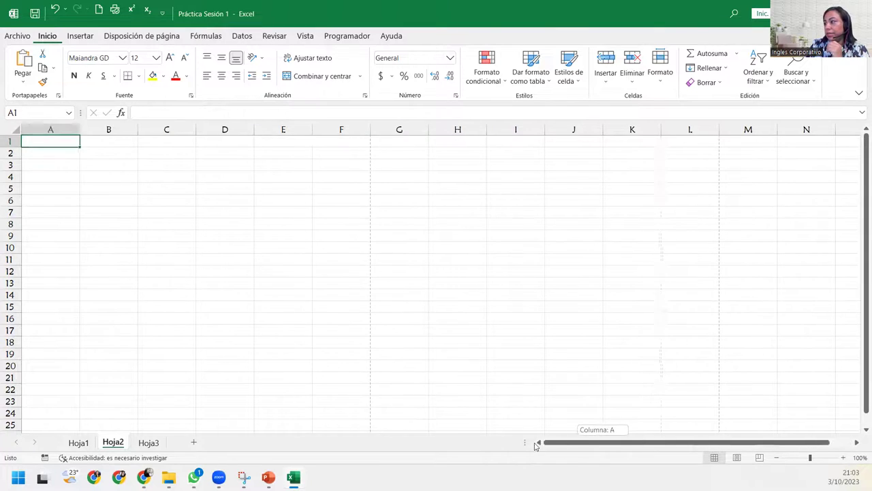
mouse_move(858, 362)
mouse_down()
mouse_move(858, 301)
mouse_move(860, 400)
mouse_up()
mouse_move(810, 447)
mouse_down()
mouse_move(854, 448)
mouse_move(842, 449)
mouse_up()
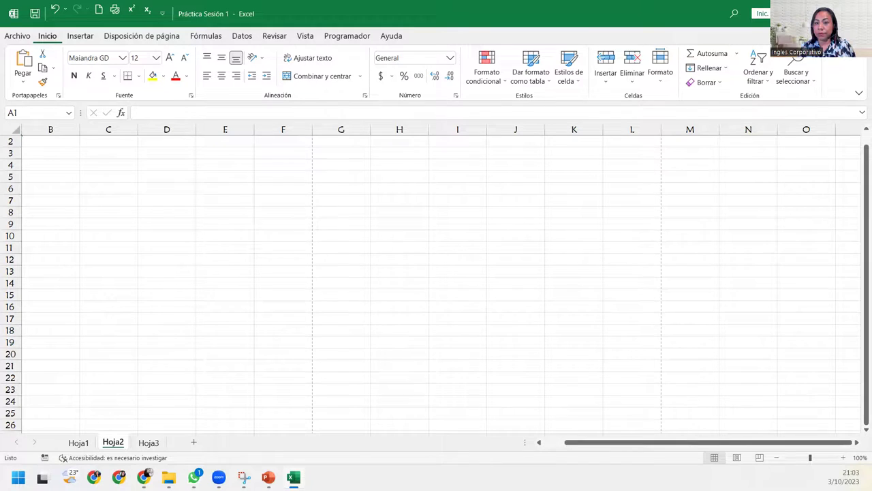
scroll(125, 204, up, 1)
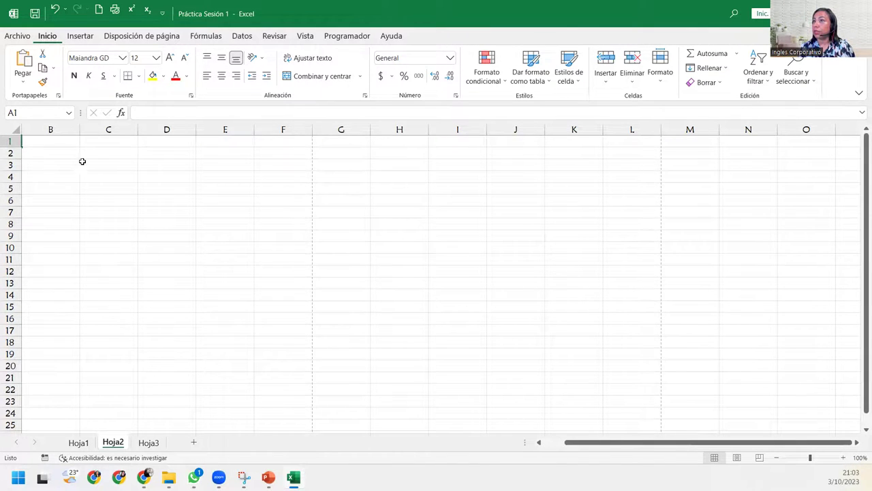
click(52, 149)
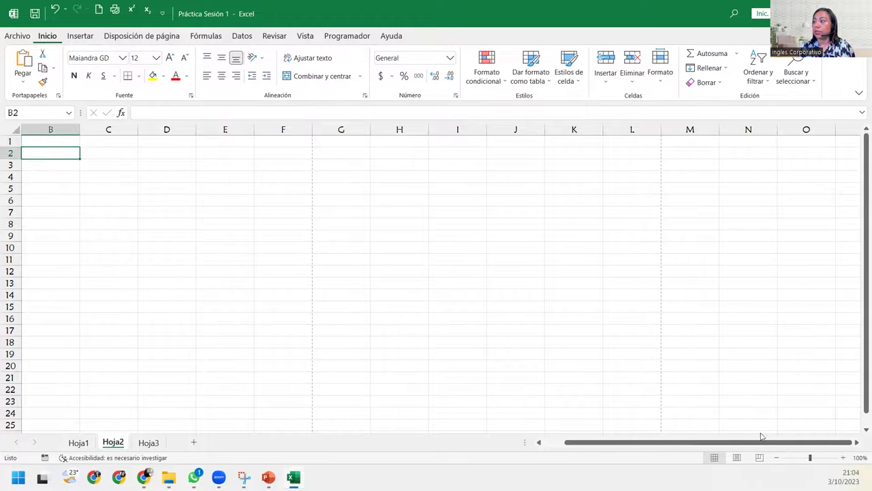
drag(733, 443, 666, 445)
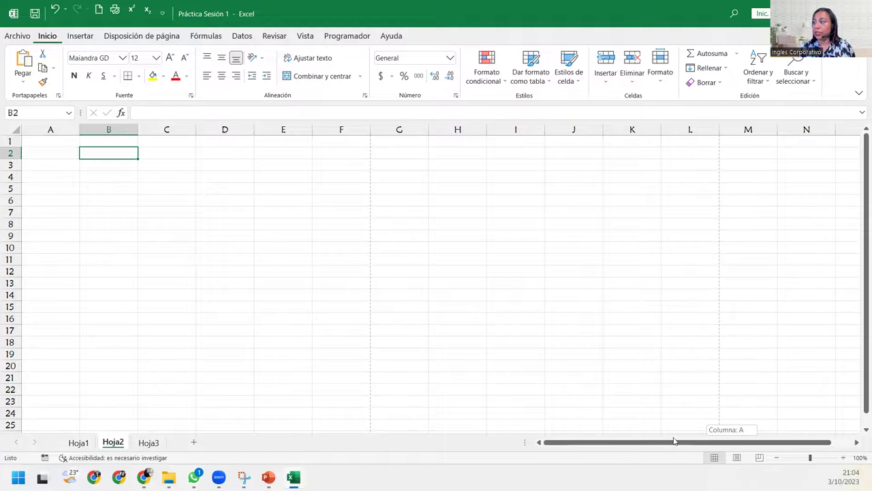
mouse_move(666, 445)
mouse_down()
mouse_move(788, 446)
mouse_move(689, 452)
mouse_up()
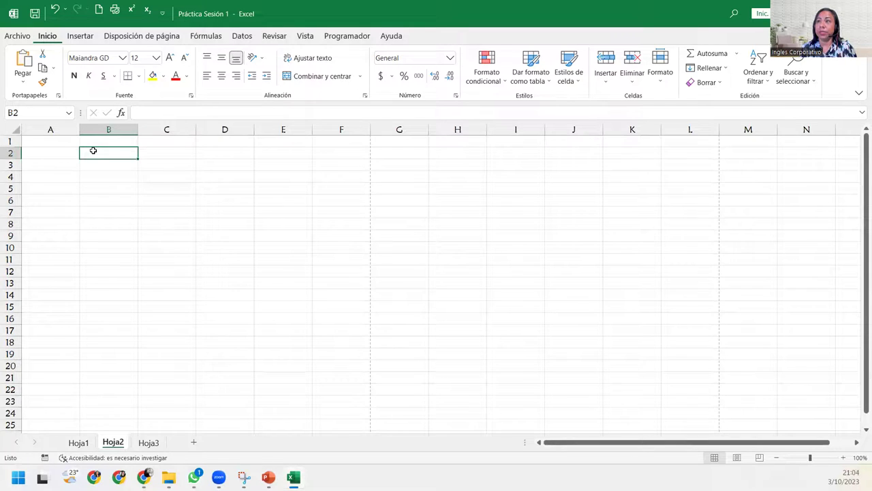
drag(95, 158, 204, 209)
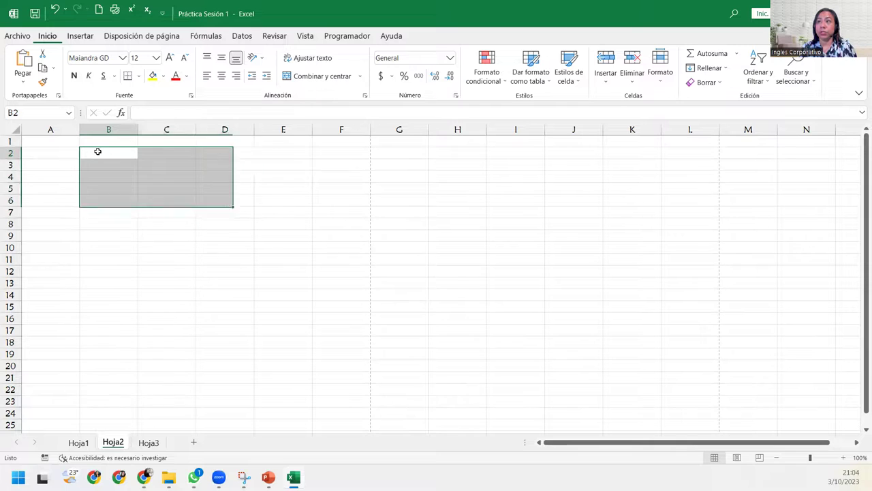
drag(99, 151, 109, 184)
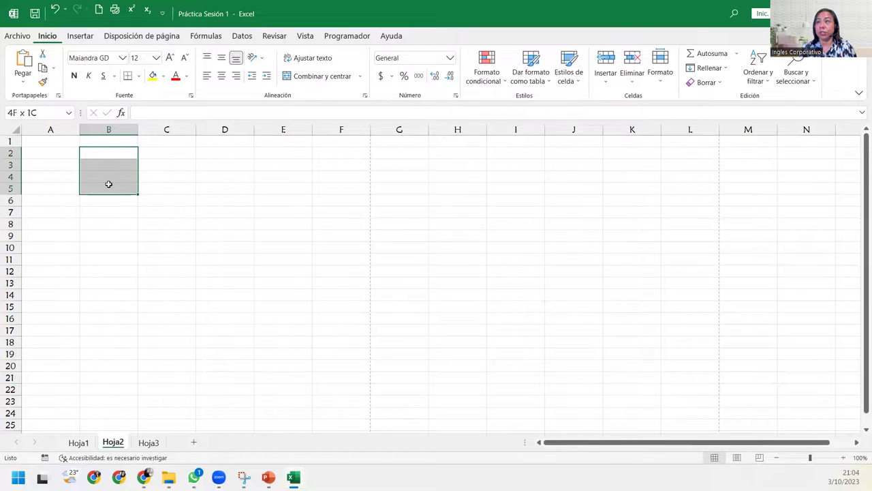
drag(109, 184, 109, 197)
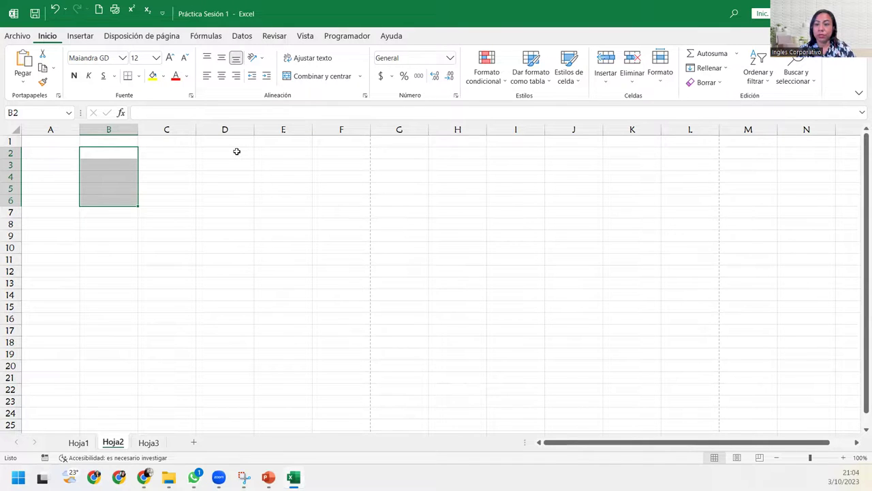
drag(237, 151, 246, 198)
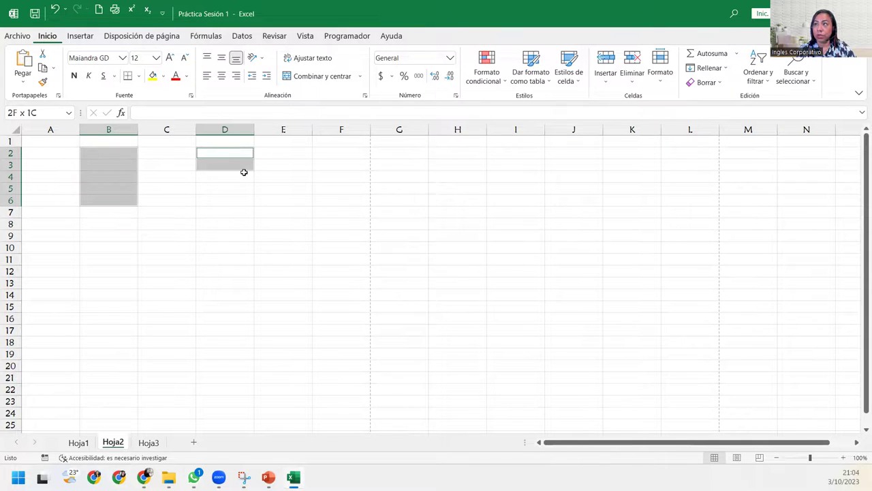
drag(336, 154, 351, 197)
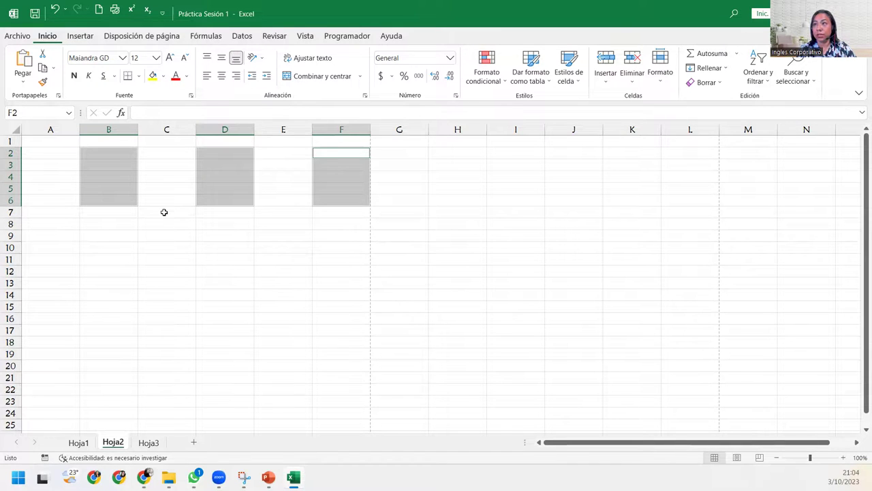
drag(163, 211, 166, 258)
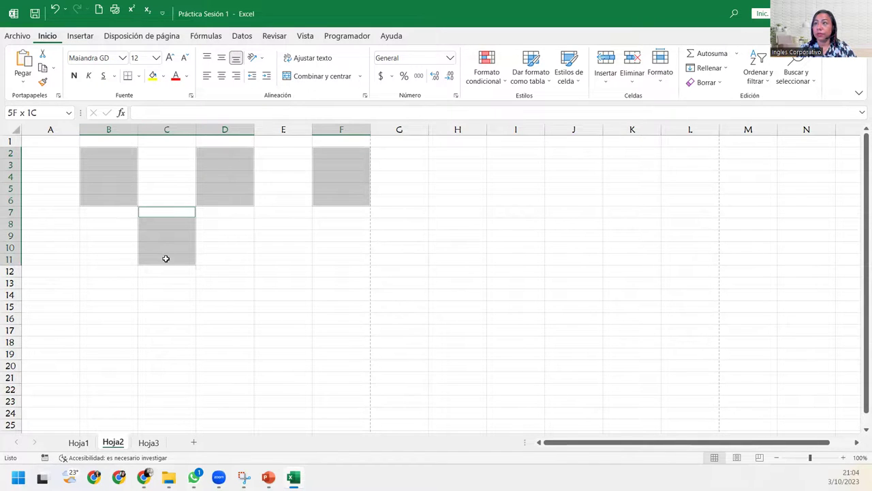
drag(287, 211, 291, 258)
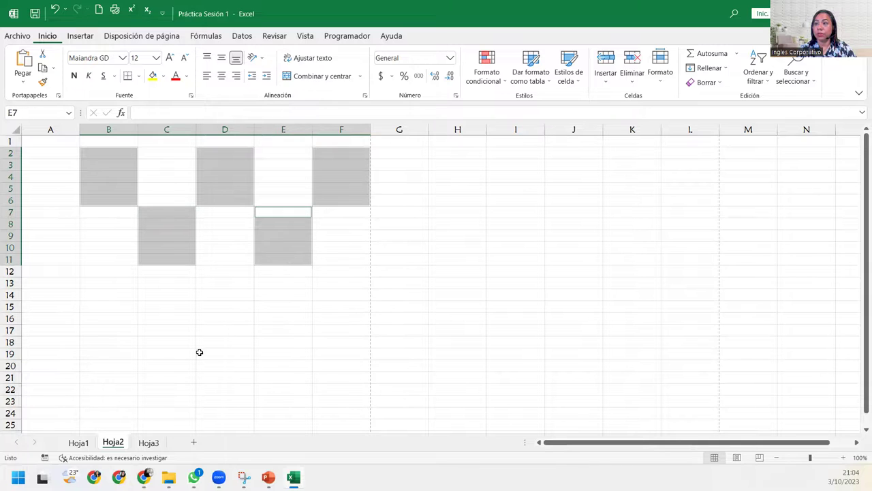
drag(89, 402, 577, 368)
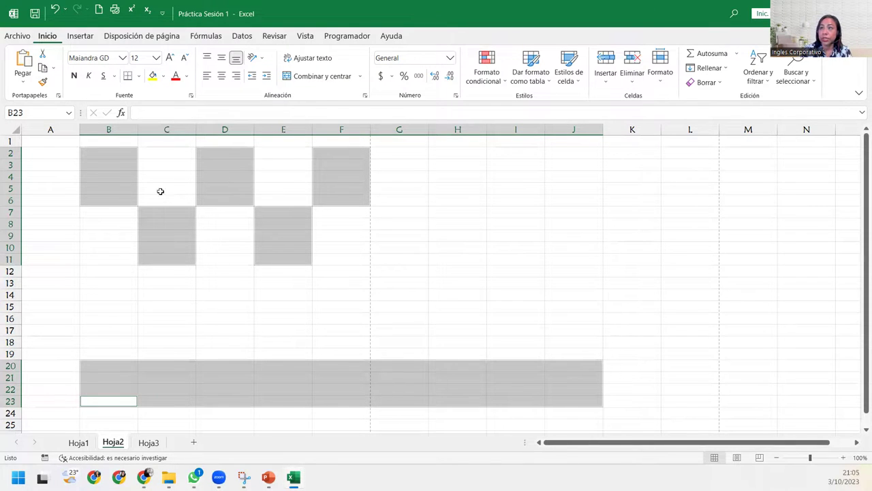
click(101, 149)
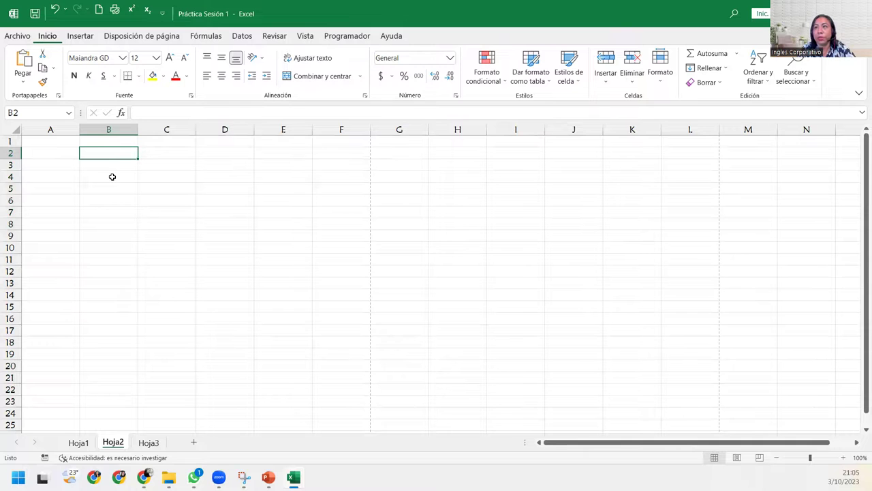
- Select B2:B7, D2:D7 and F2:F7 together as one multi-range selection
drag(111, 153, 123, 206)
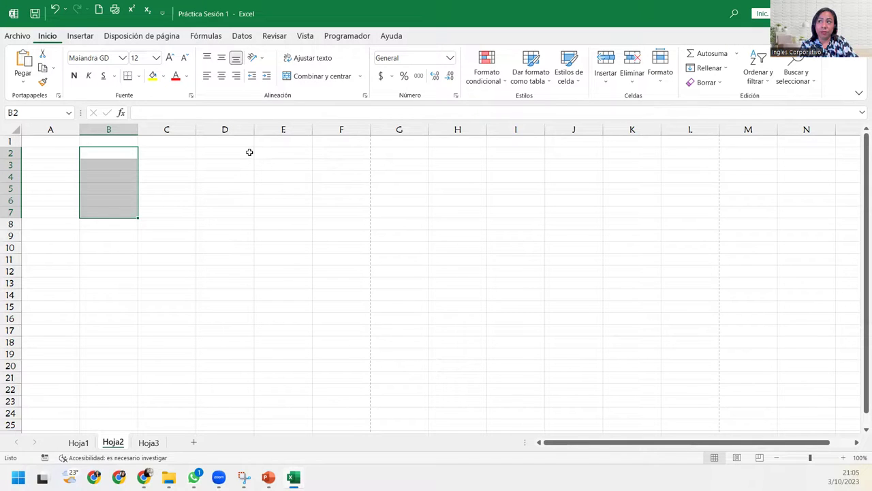
ctrl+click(250, 152)
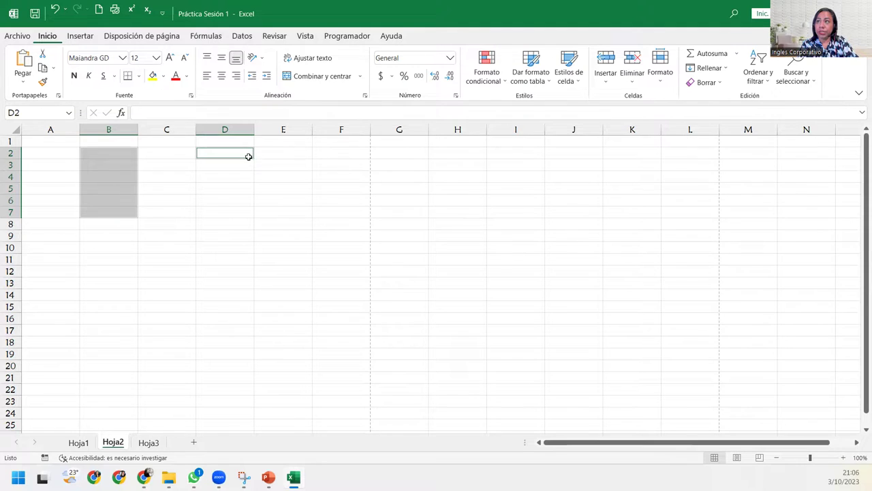
drag(250, 153, 246, 171)
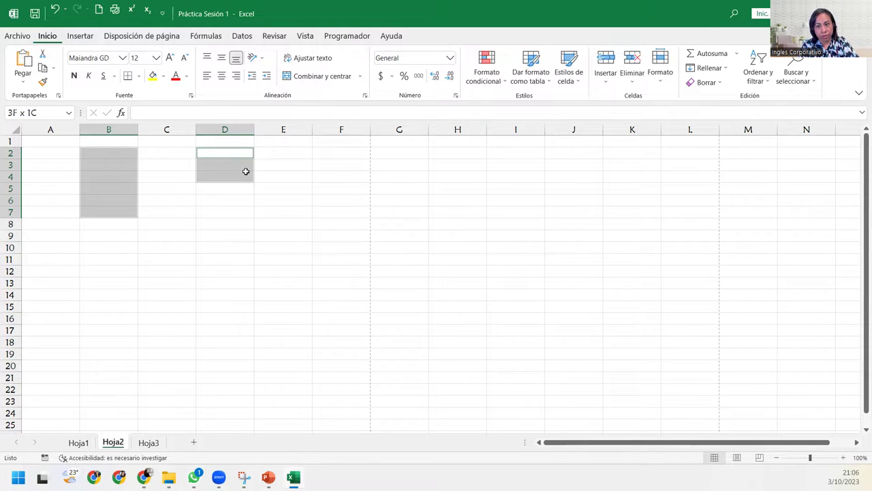
drag(246, 171, 246, 209)
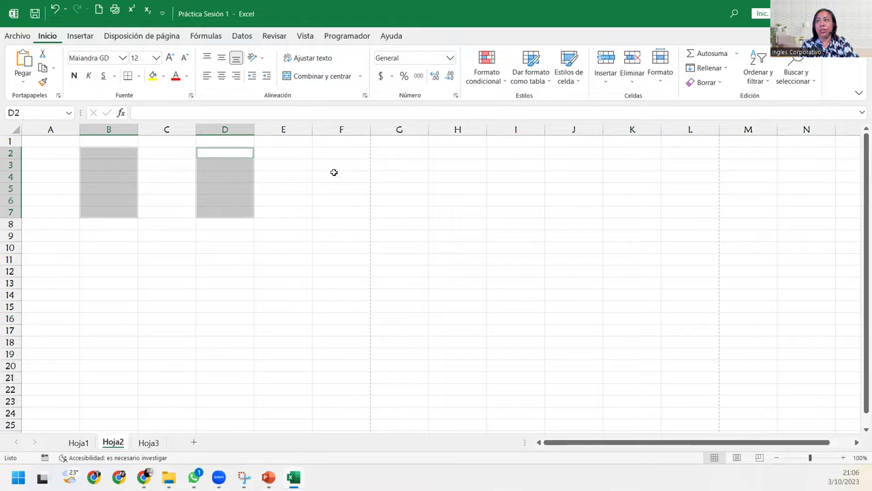
drag(349, 151, 342, 211)
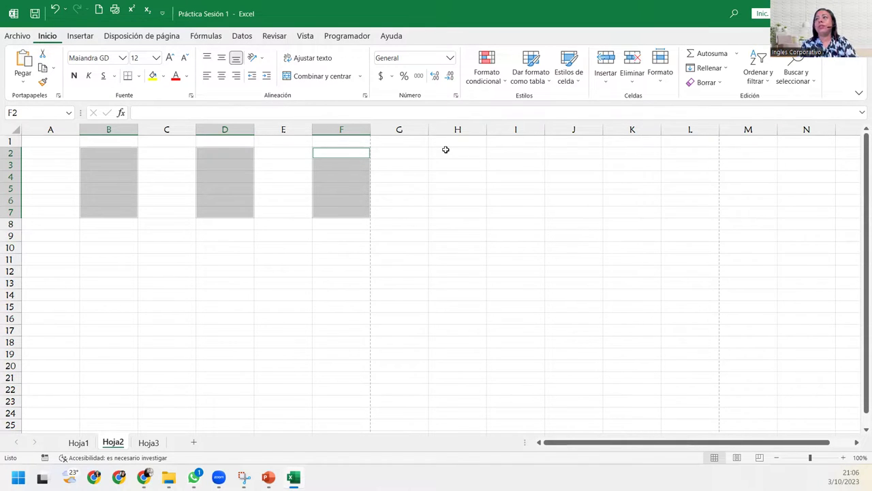
- Clear the selection by picking E10 and advance the slideshow to 'CIERRE Y CONCLUSIONES'
click(270, 243)
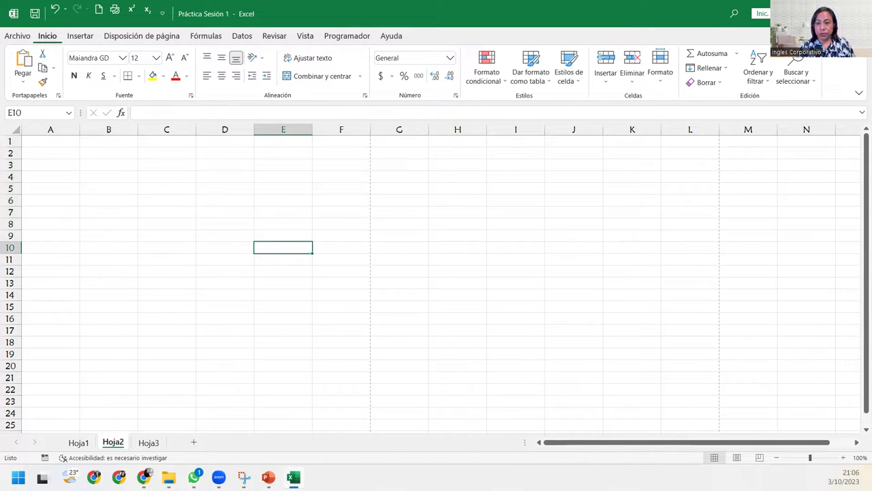
key(alt+Tab)
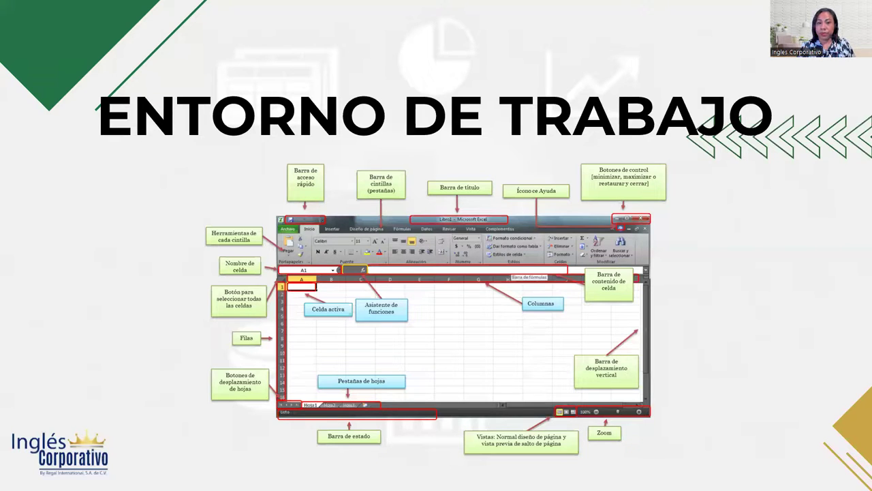
key(Right)
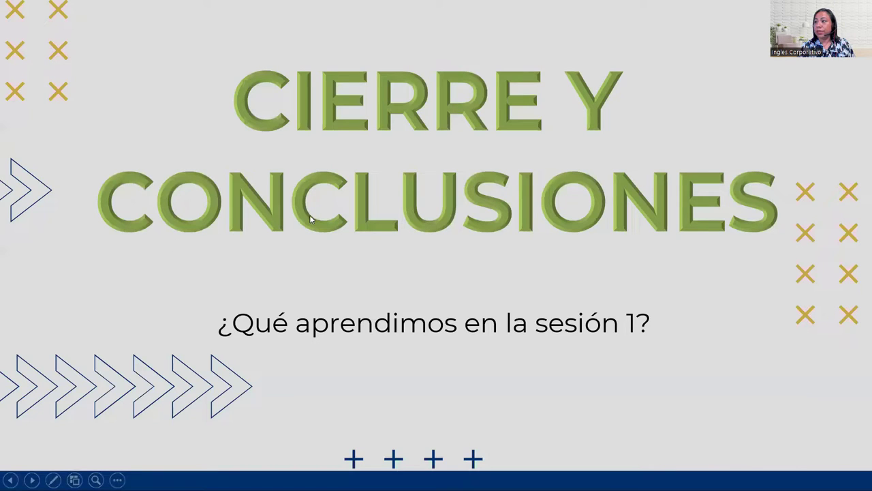